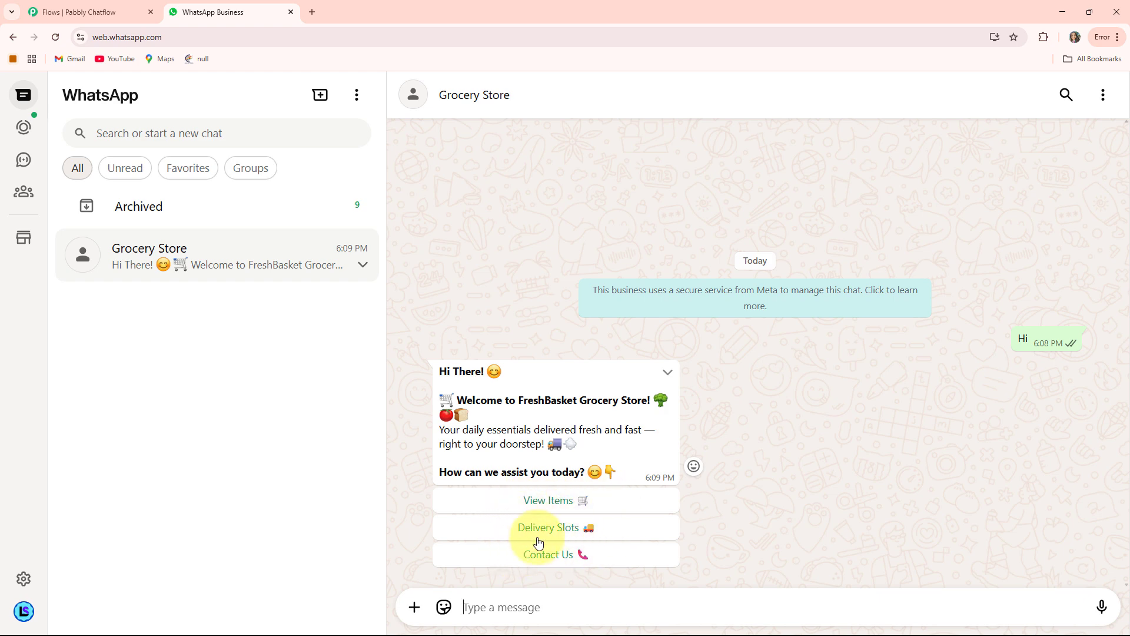
Request the item list in the Grocery Store chat and book the Brown Bread – Whole Wheat.
left_click(546, 501)
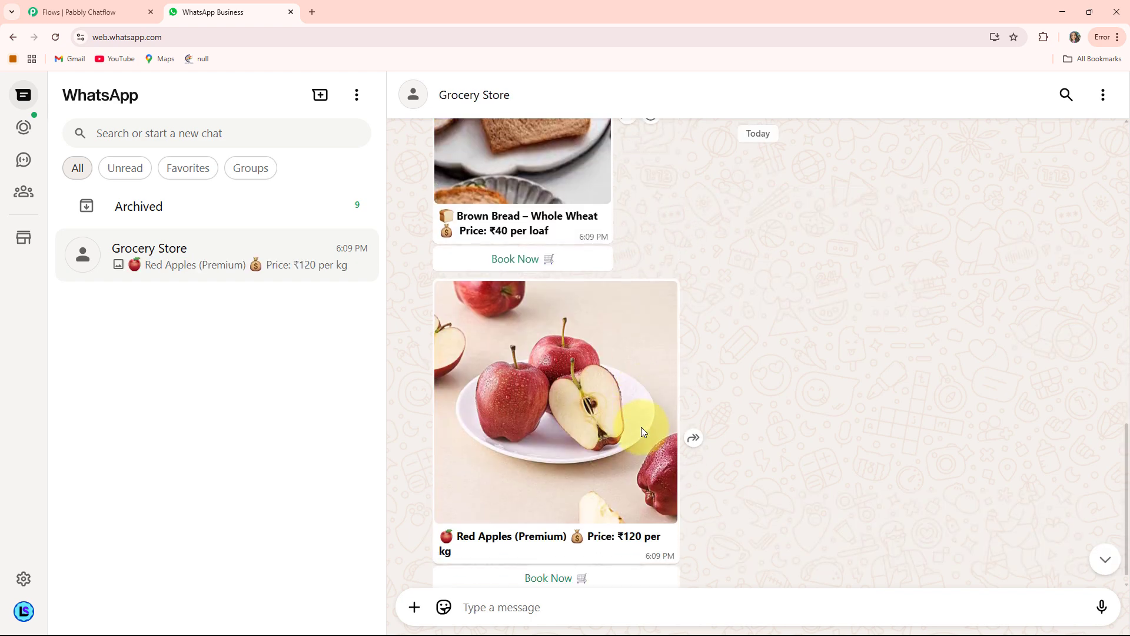
scroll(641, 426, "up", 3)
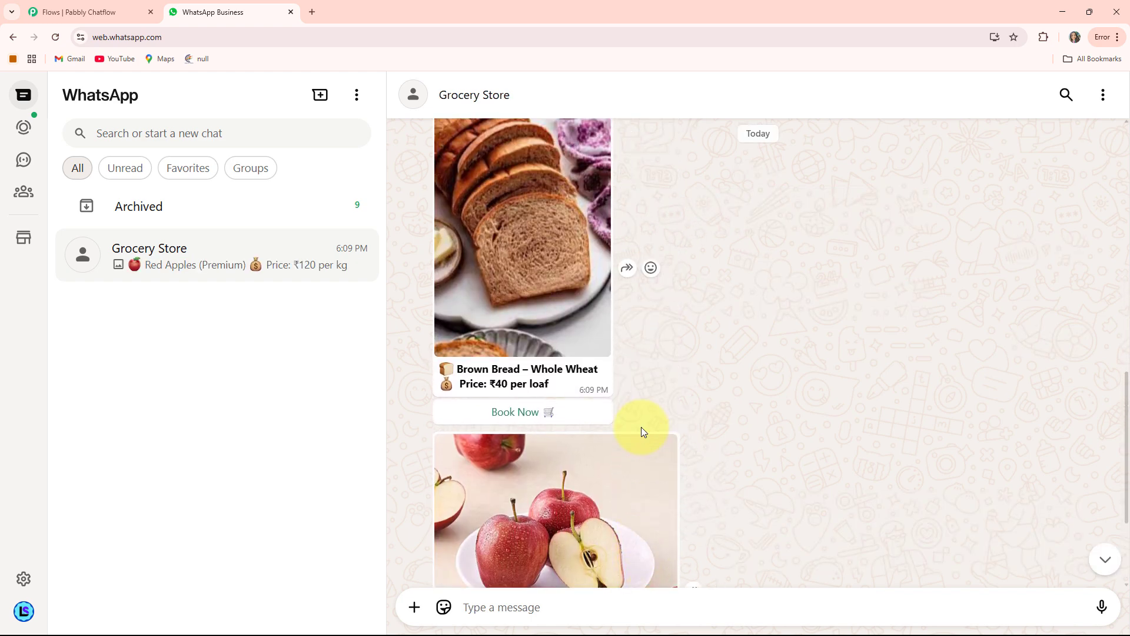
scroll(641, 426, "up", 3)
scroll(641, 426, "up", 4)
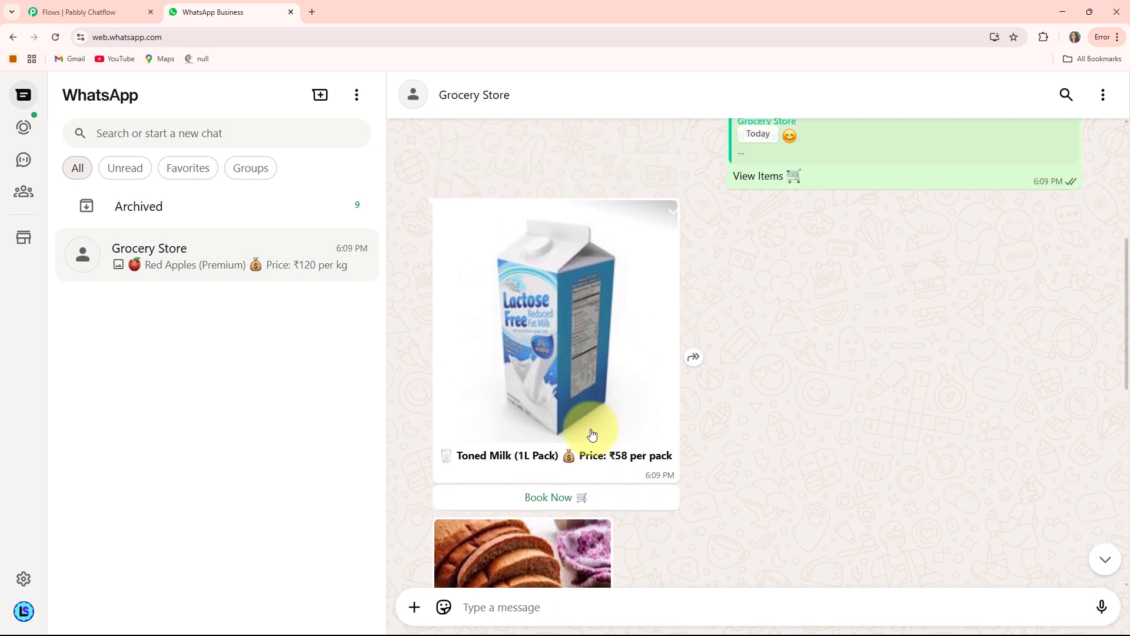
scroll(543, 436, "down", 5)
scroll(543, 436, "down", 4)
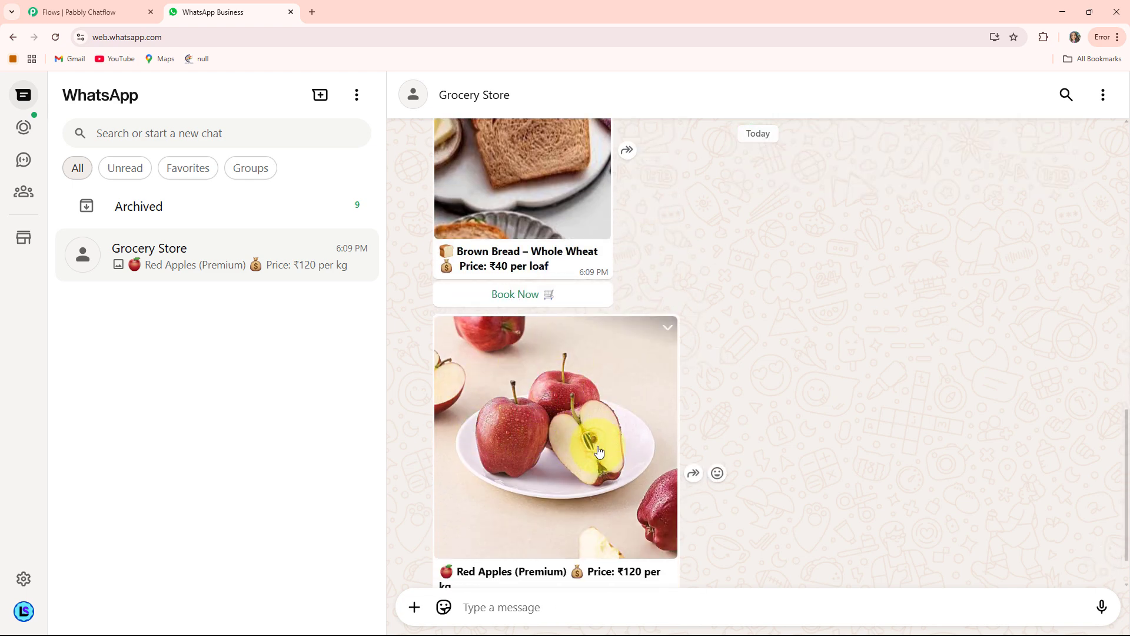
scroll(596, 452, "up", 3)
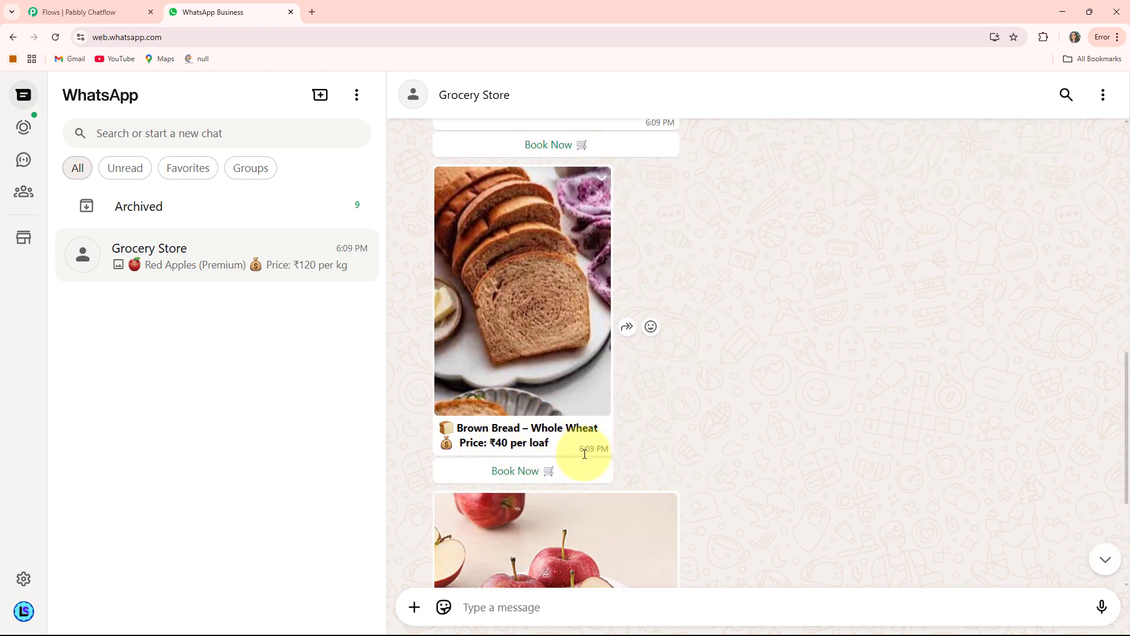
left_click(522, 474)
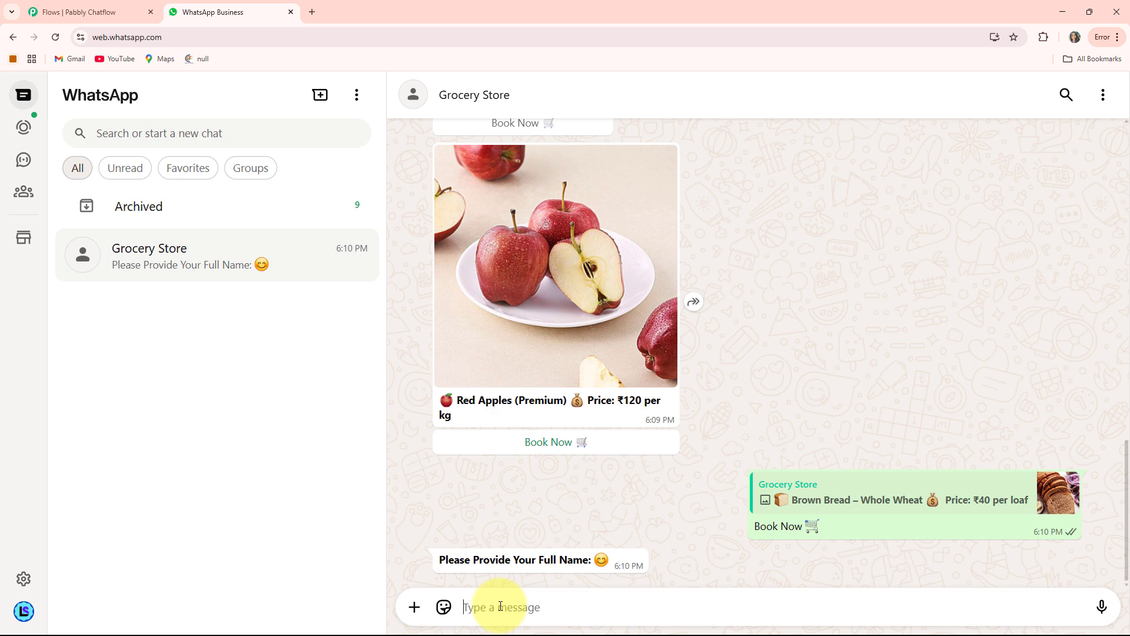
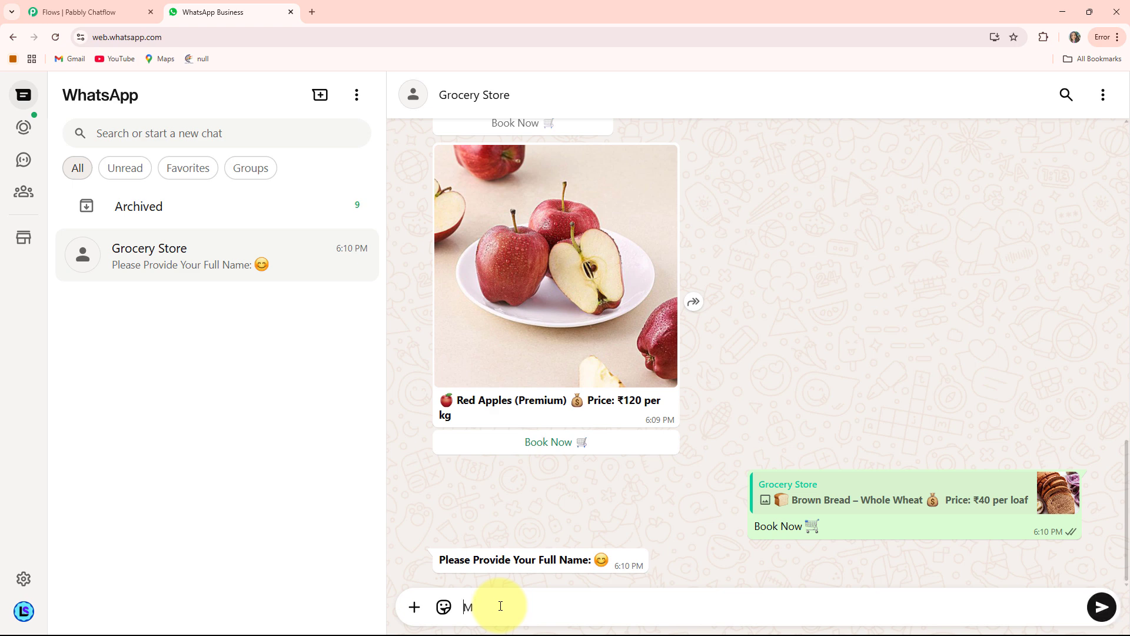
Answer the chatbot's order questions by sending the customer's full name and the delivery address.
key("Return")
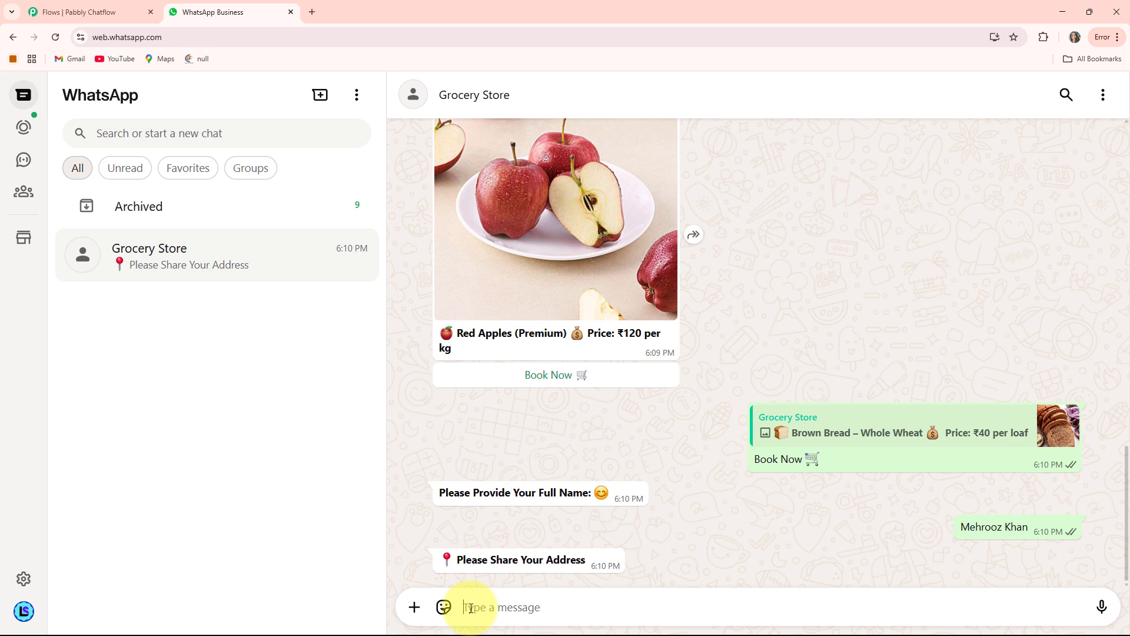
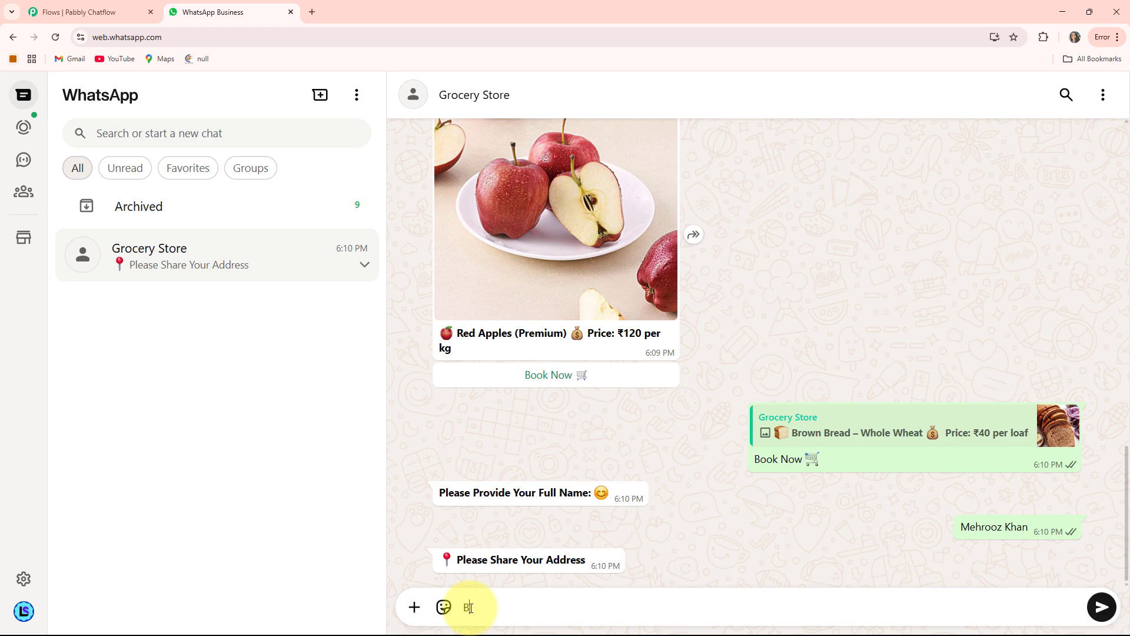
key("Return")
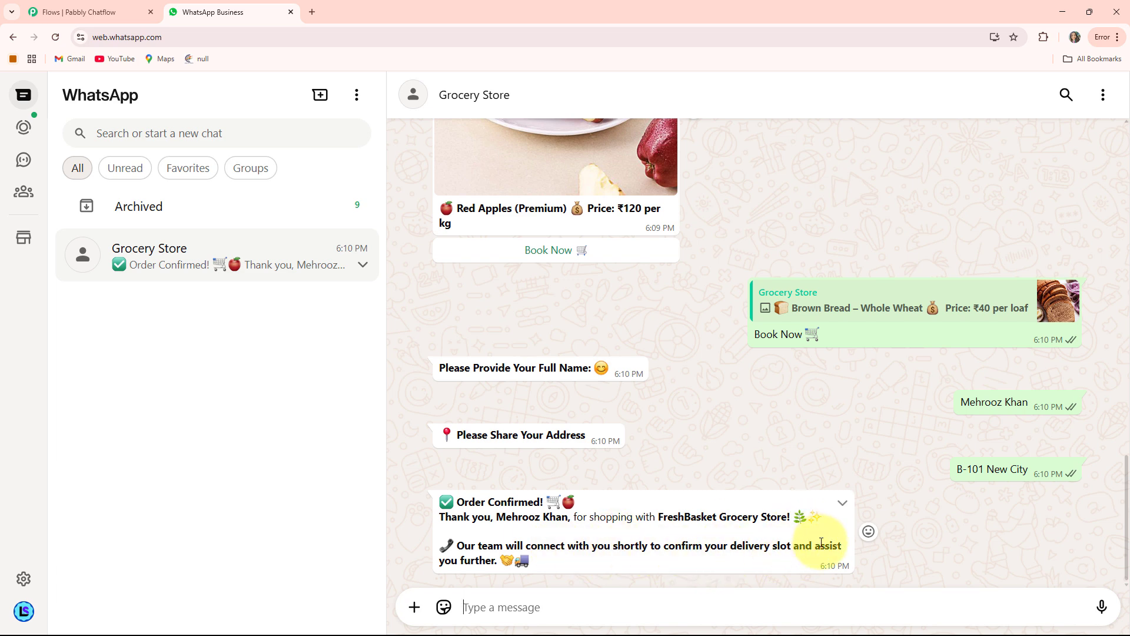
Request the Delivery Slots and the Contact Us information from the chatbot's welcome message.
scroll(648, 460, "up", 10)
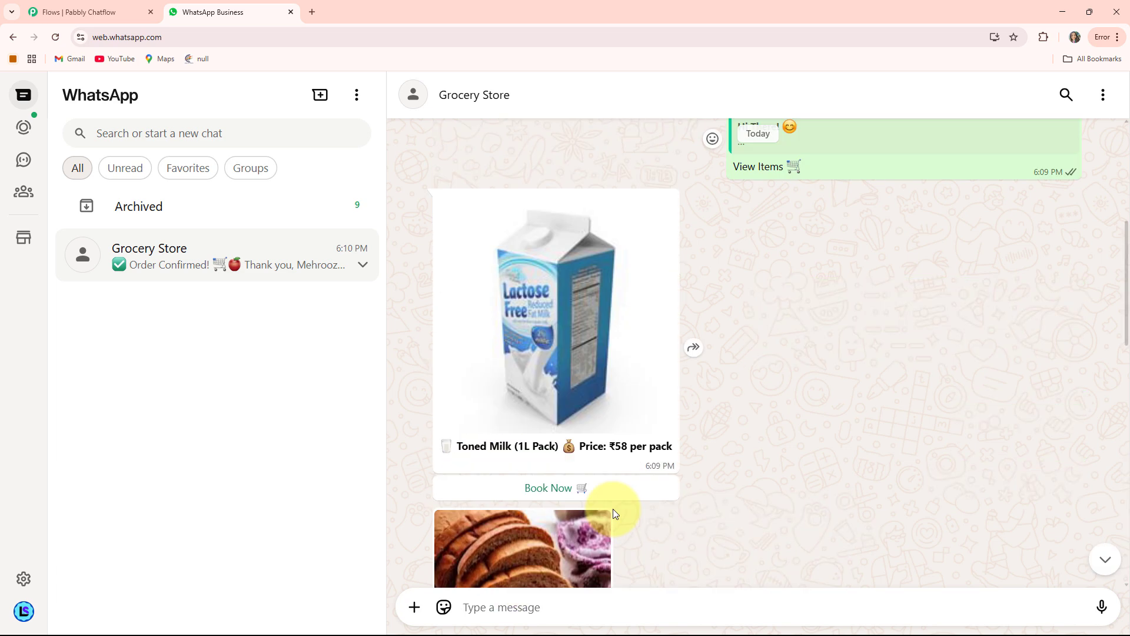
scroll(610, 505, "up", 3)
left_click(552, 398)
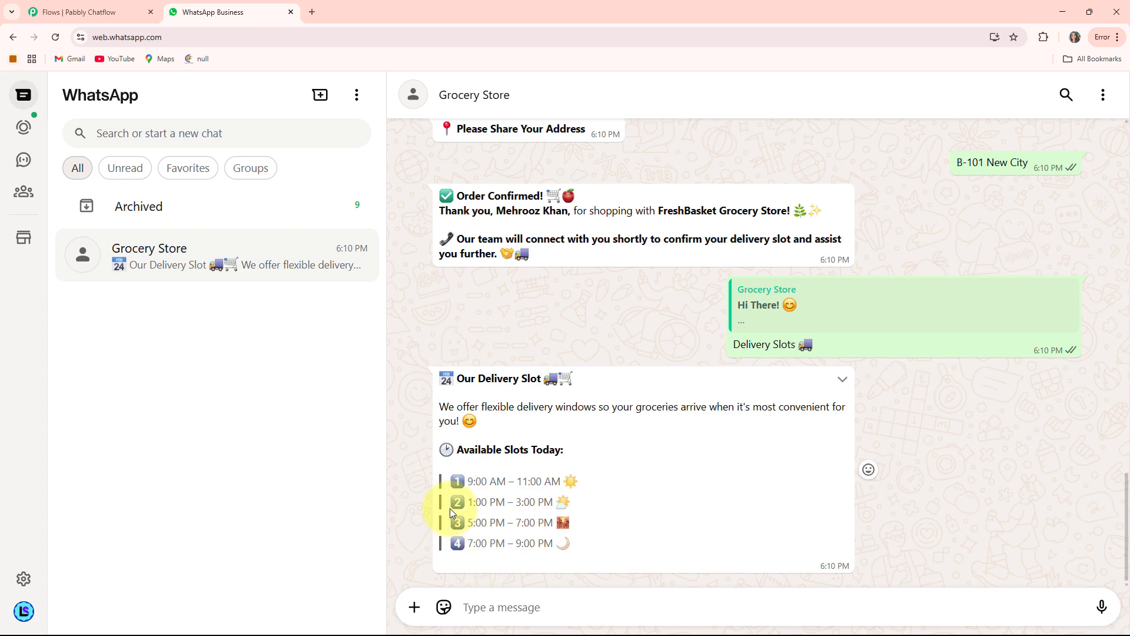
scroll(563, 495, "up", 10)
scroll(563, 495, "up", 5)
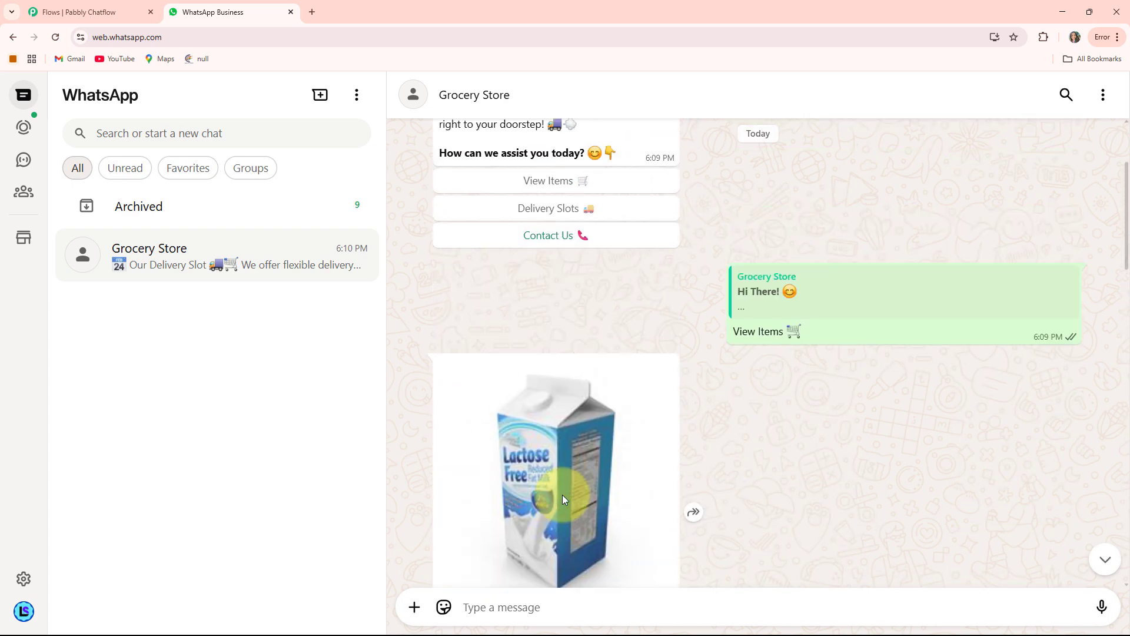
left_click(550, 414)
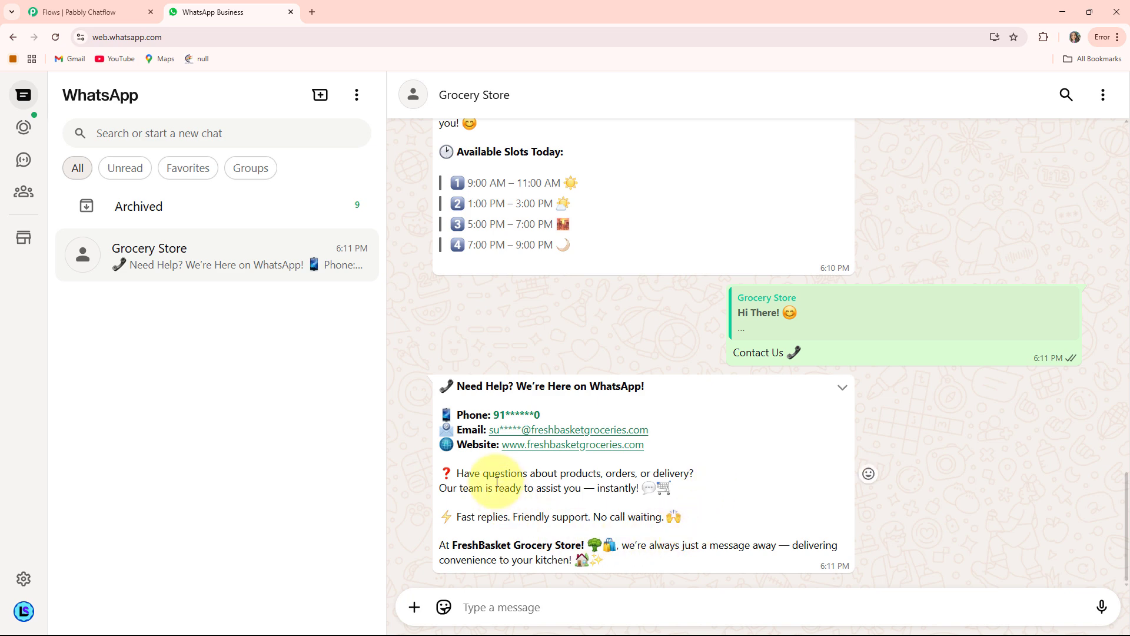
Review the whole chatbot conversation from the contact details back to the welcome message.
scroll(497, 482, "up", 10)
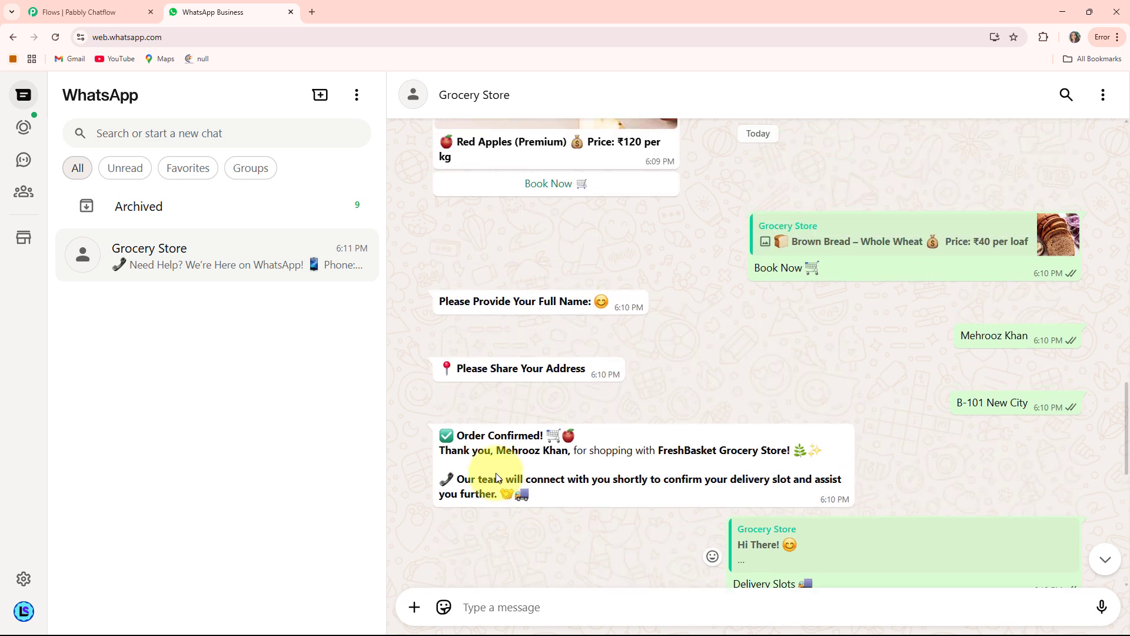
scroll(496, 472, "up", 5)
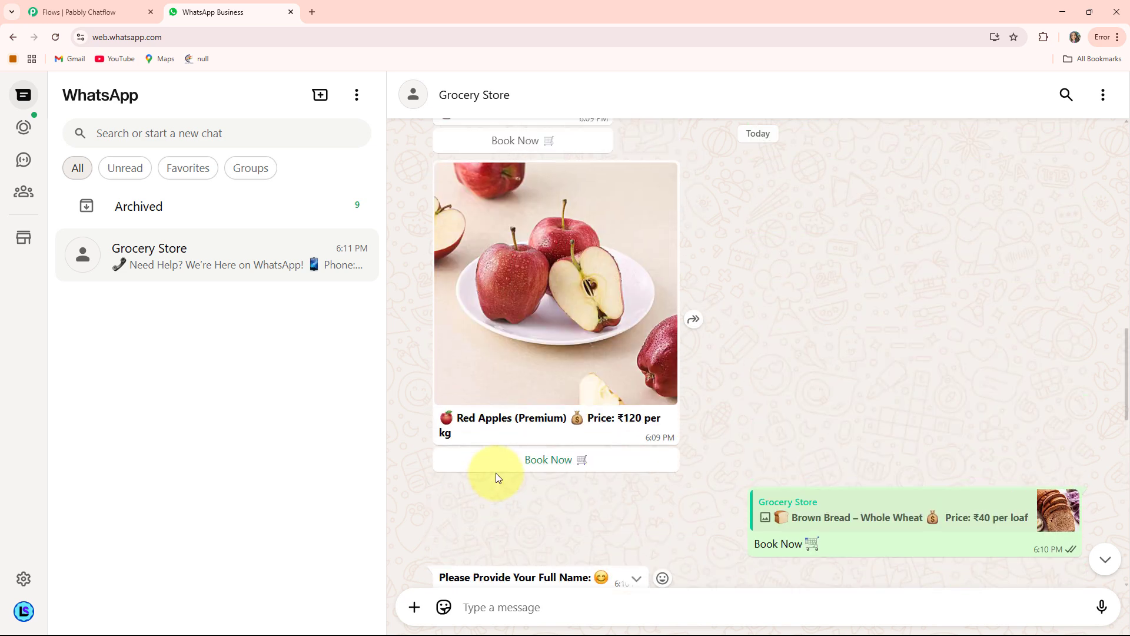
scroll(495, 472, "up", 8)
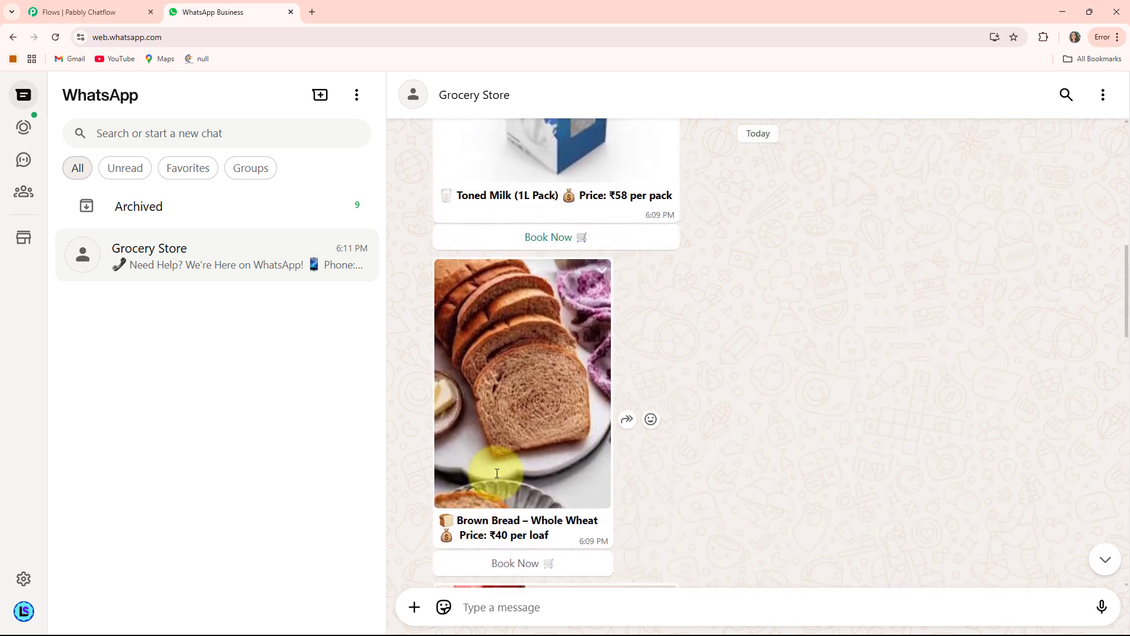
scroll(497, 473, "up", 5)
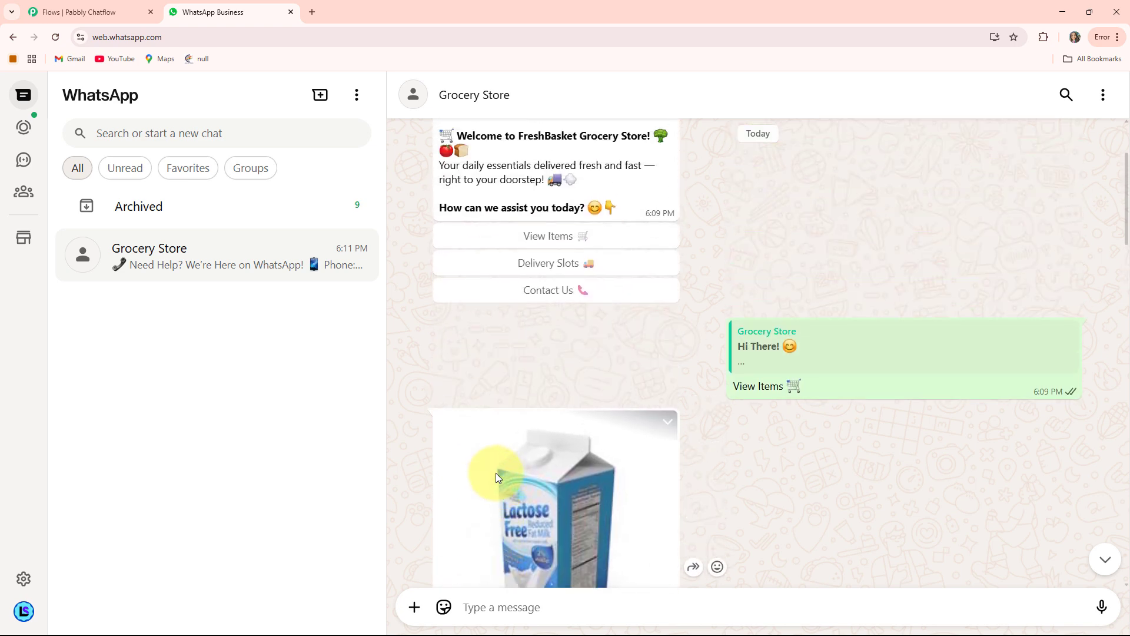
scroll(497, 476, "up", 2)
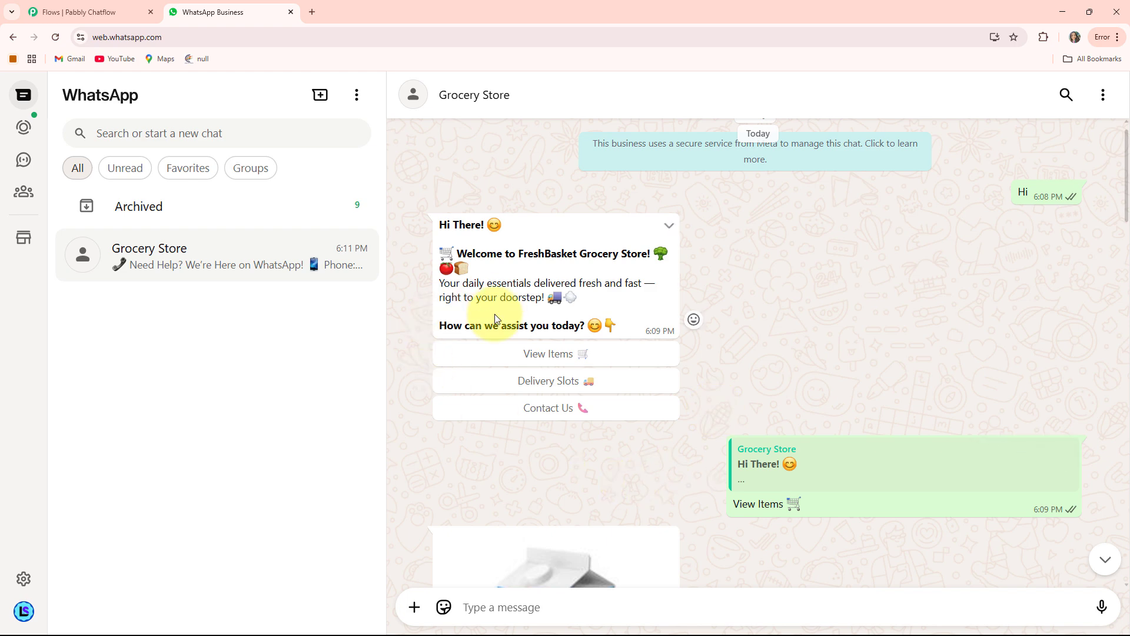
Open the Pabbly Chatflow website at pabbly.com/chatflow in a new browser tab.
left_click(314, 12)
left_click(229, 33)
type("pabbly.com/chatflow")
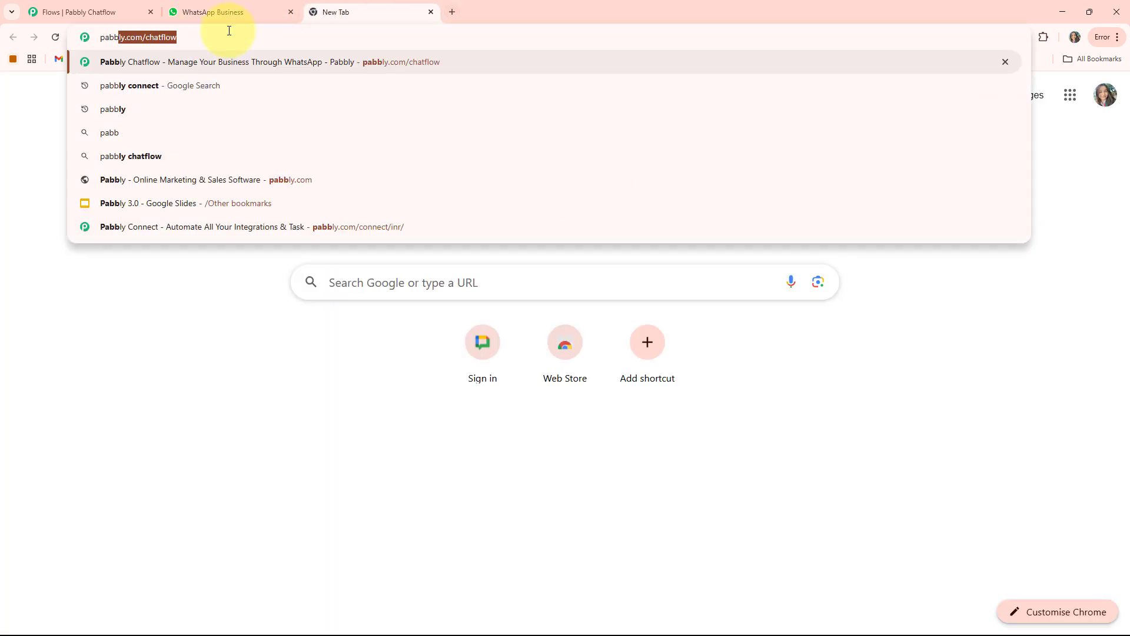
key("Right")
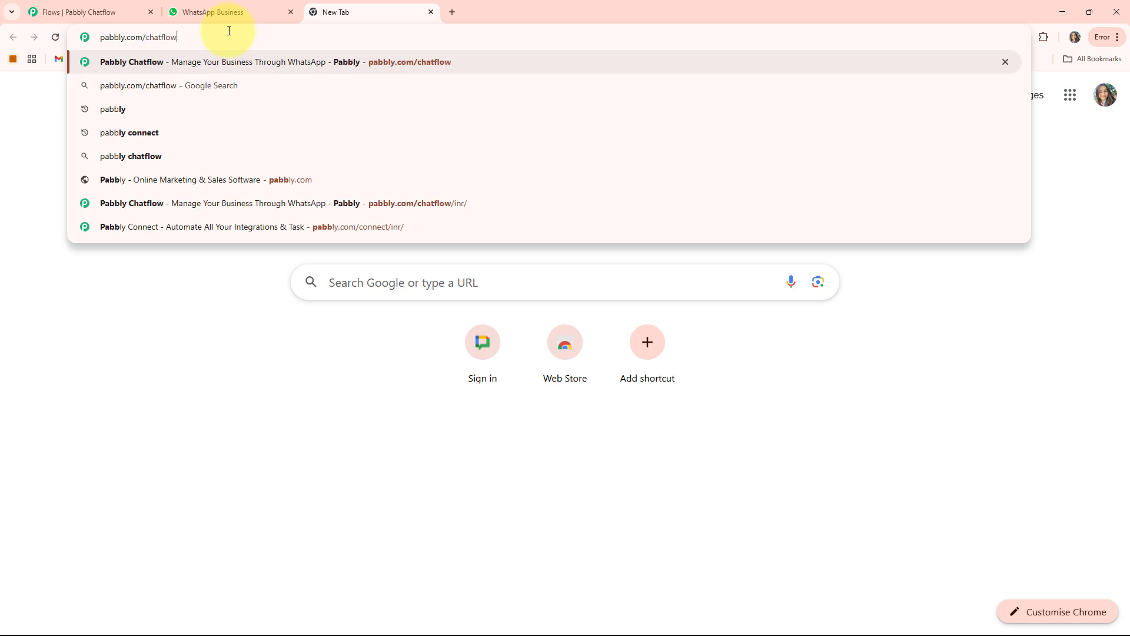
key("Return")
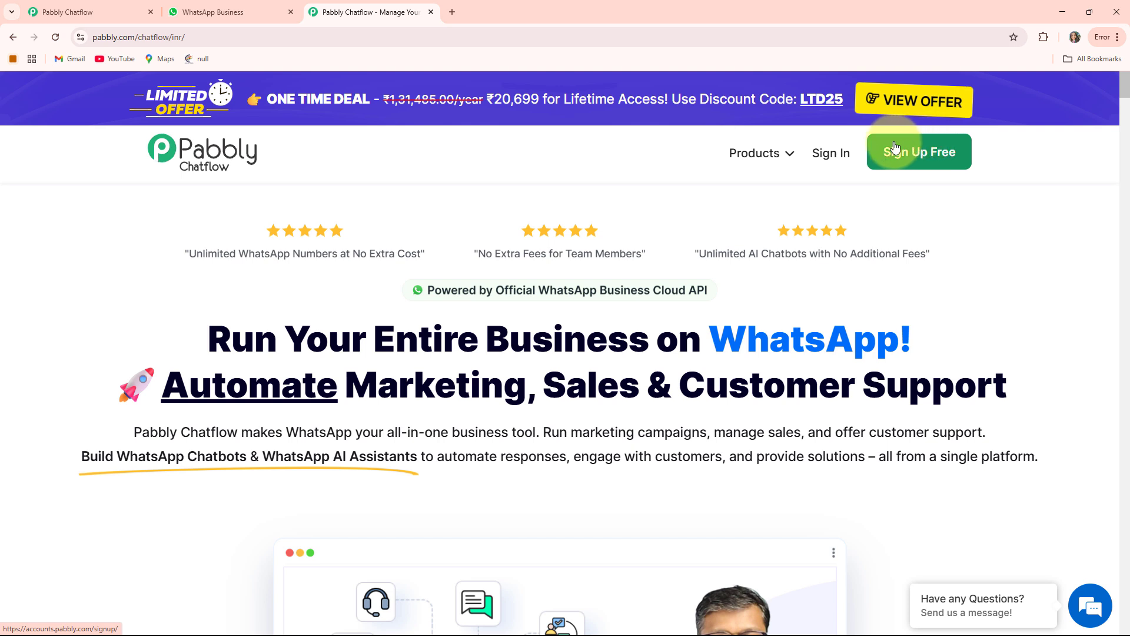
Sign in to the Pabbly account and access Pabbly Chatflow from the list of all apps.
left_click(843, 154)
scroll(401, 224, "down", 2)
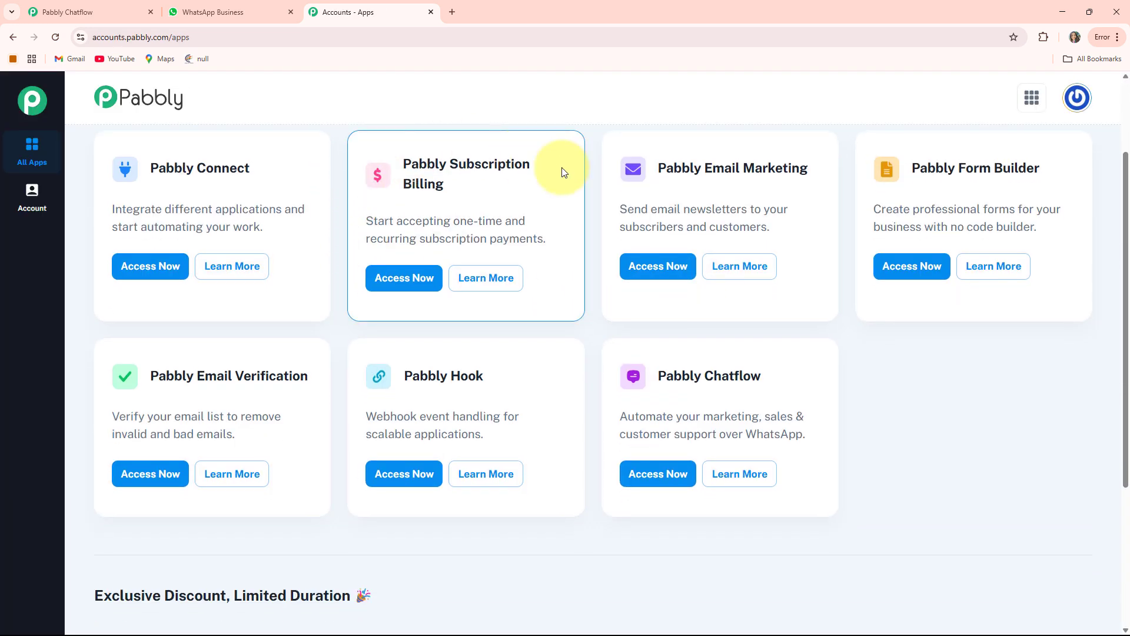
scroll(656, 303, "up", 2)
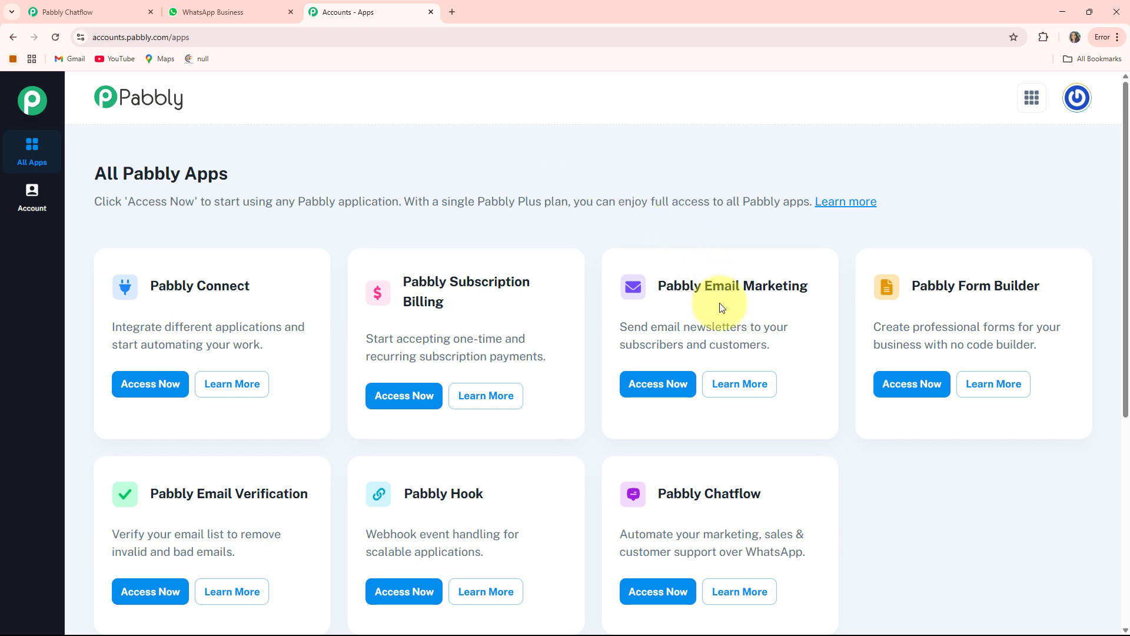
scroll(478, 447, "down", 2)
scroll(450, 318, "up", 1)
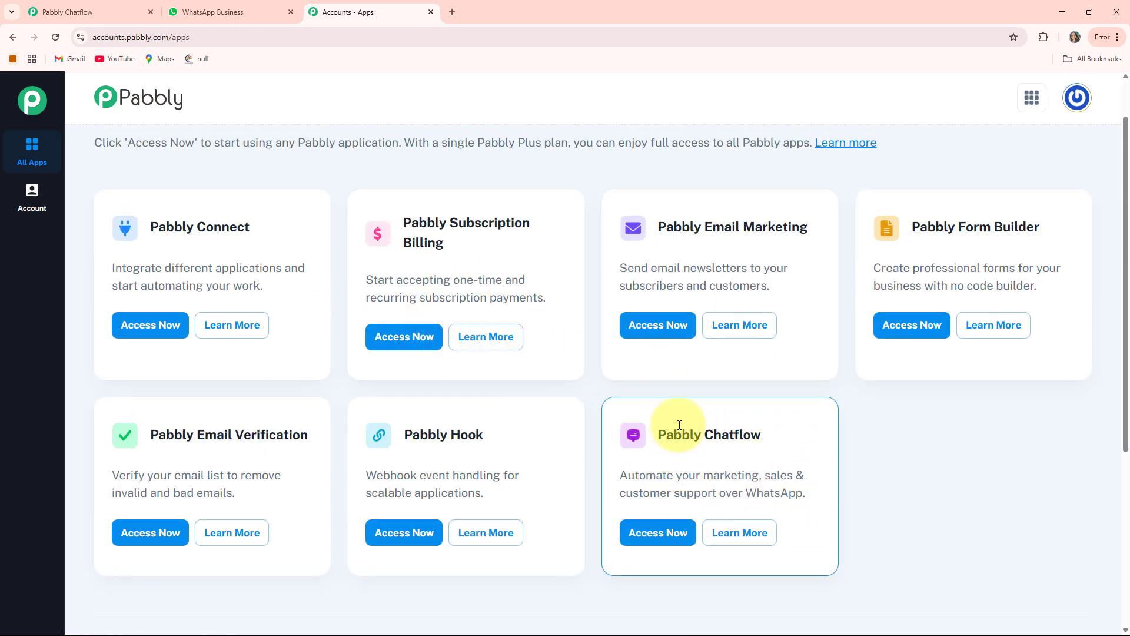
left_click(690, 537)
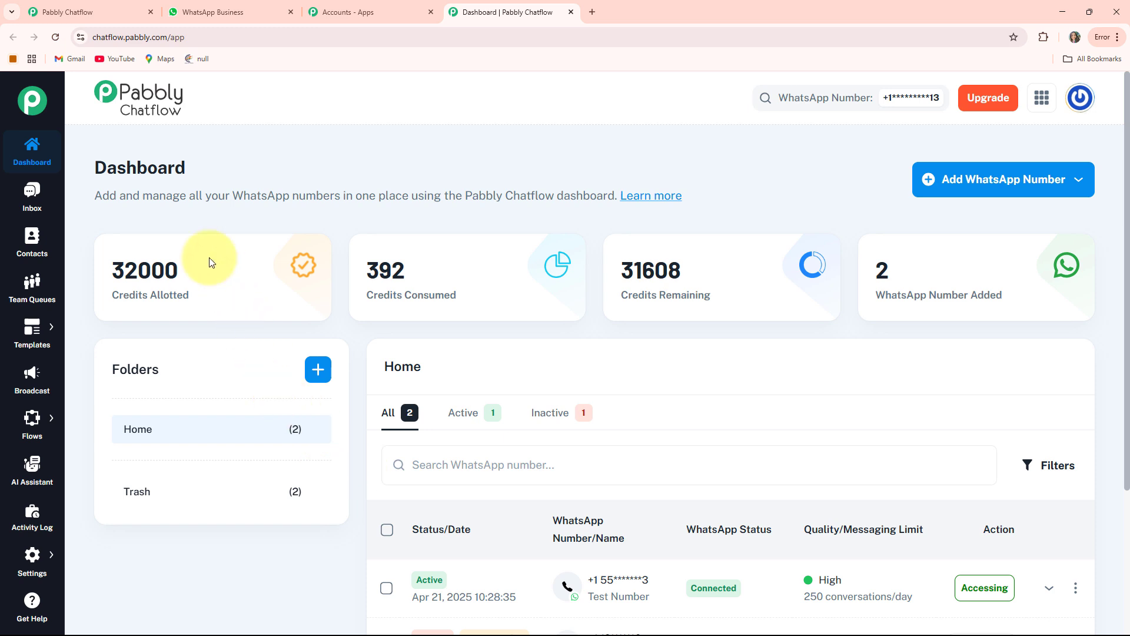
Examine the allotted, consumed and remaining credits on the Chatflow dashboard.
left_click_drag(102, 297, 166, 291)
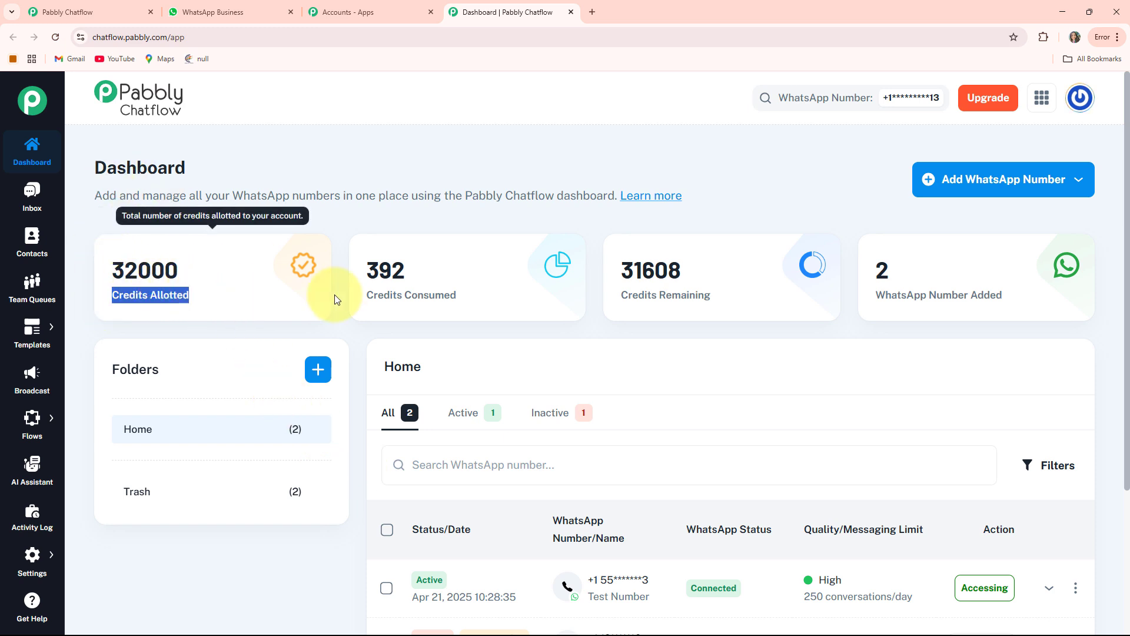
left_click_drag(372, 294, 492, 298)
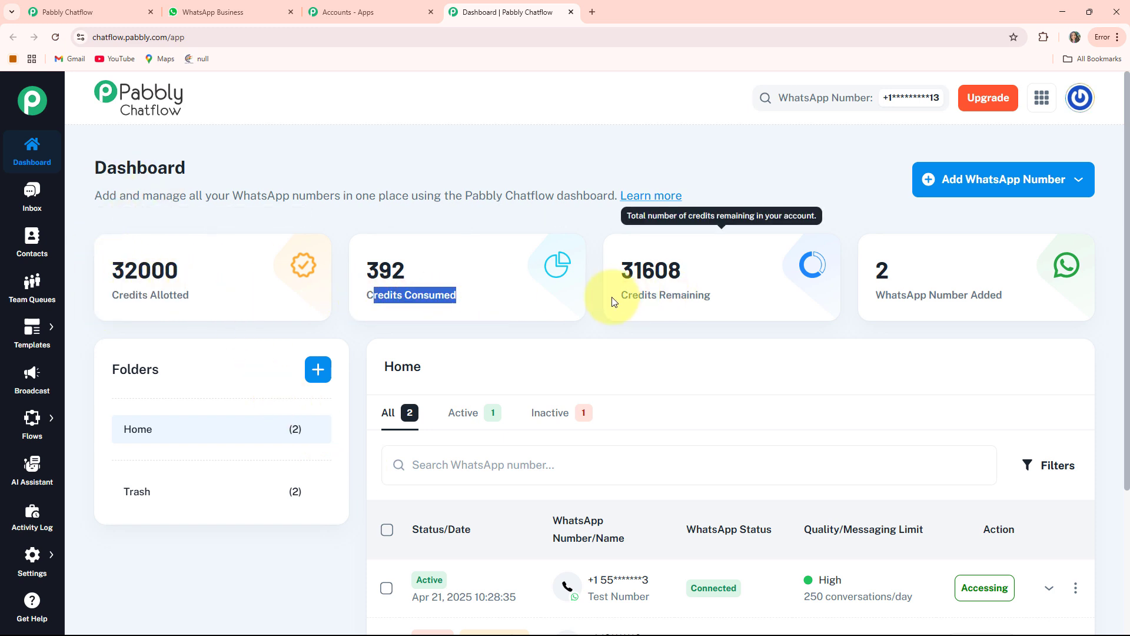
left_click_drag(612, 301, 812, 298)
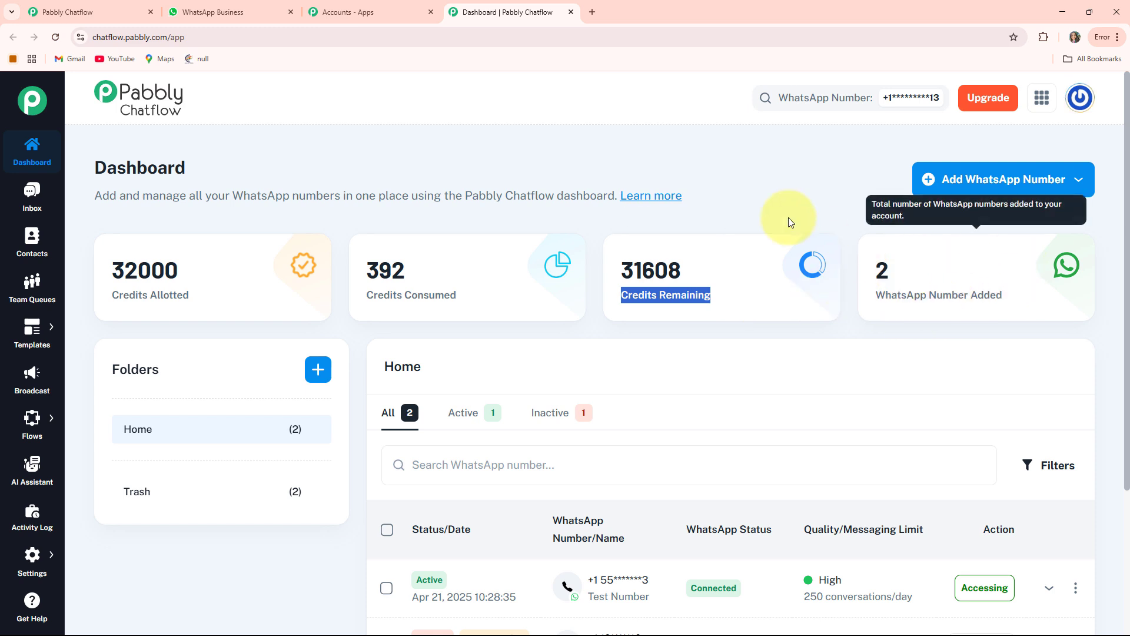
left_click(772, 195)
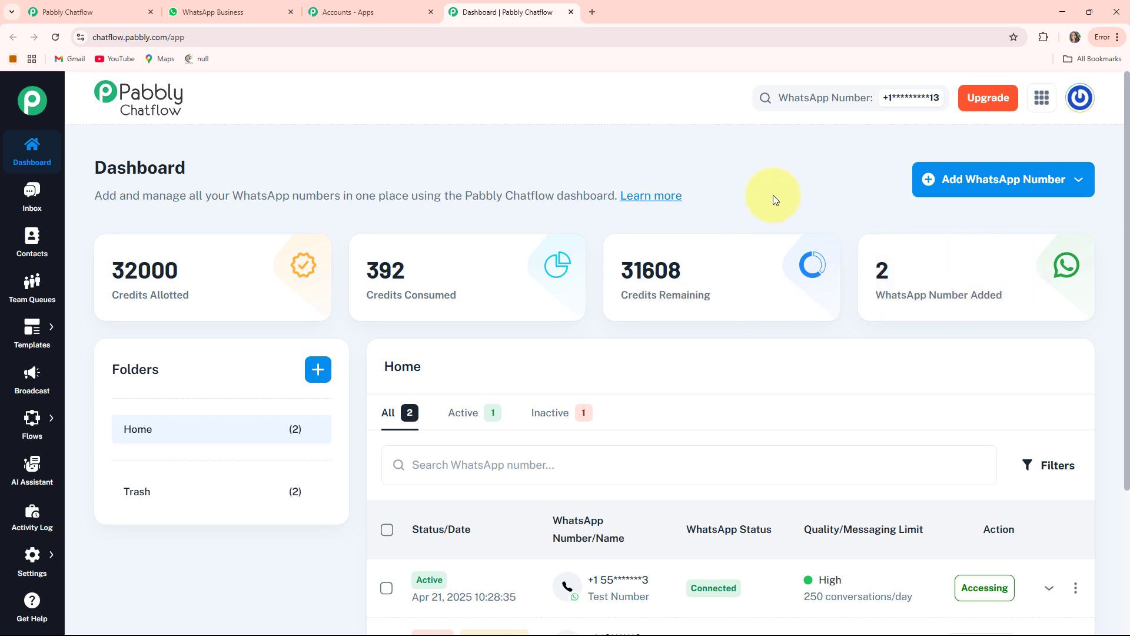
Examine the Manual Token Connect form for adding a WhatsApp number, close it, and look over the list of added numbers.
left_click(1002, 190)
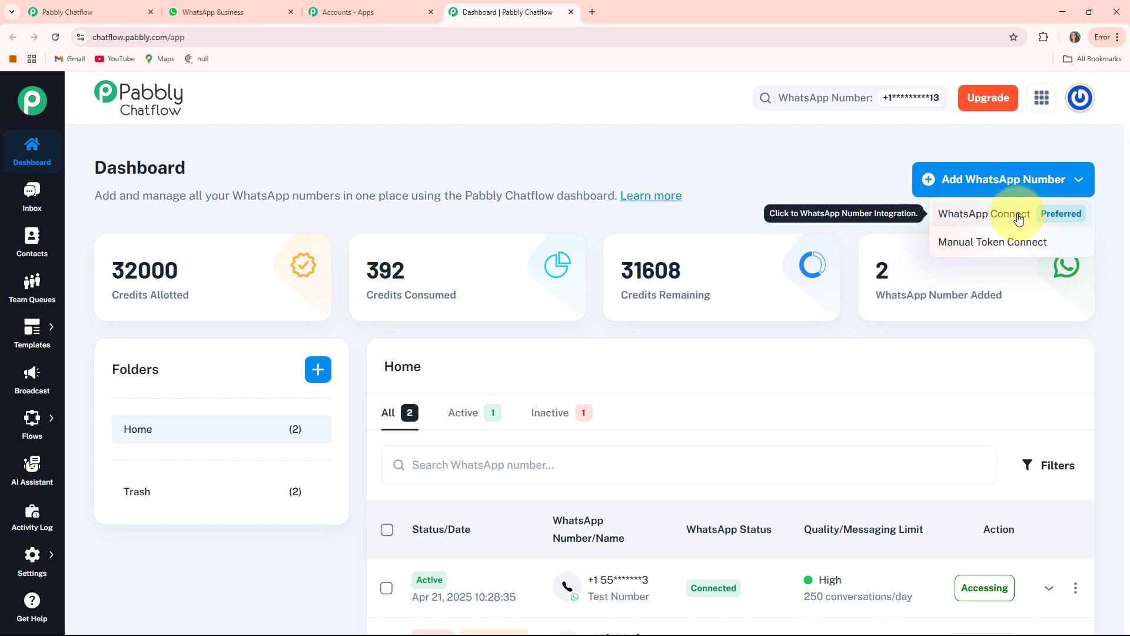
left_click(1007, 253)
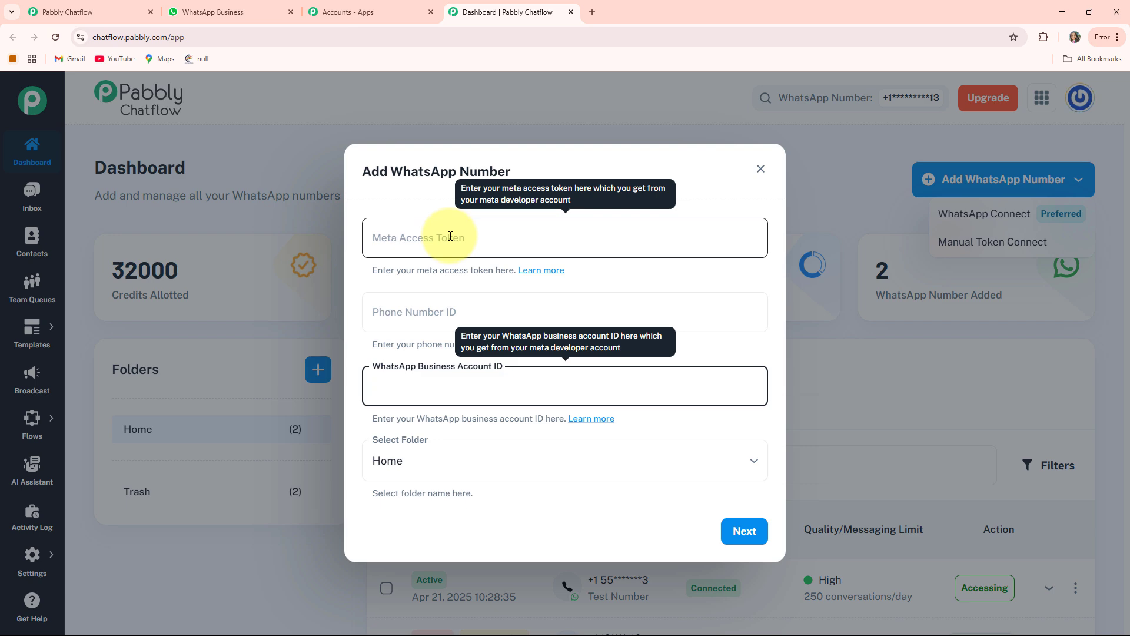
key("Escape")
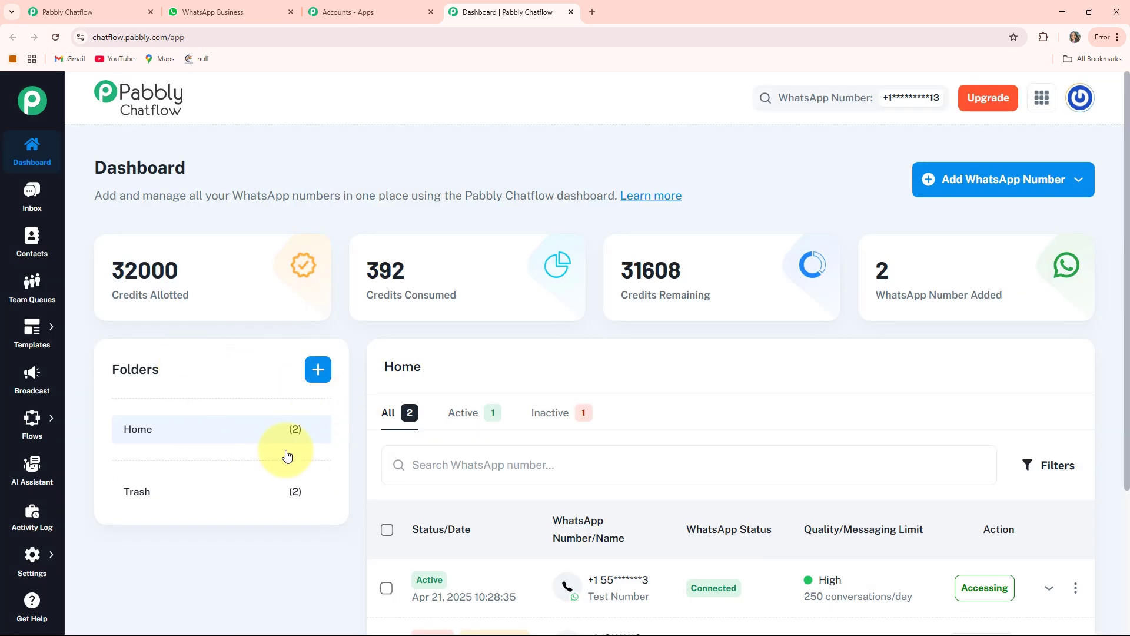
scroll(469, 394, "down", 3)
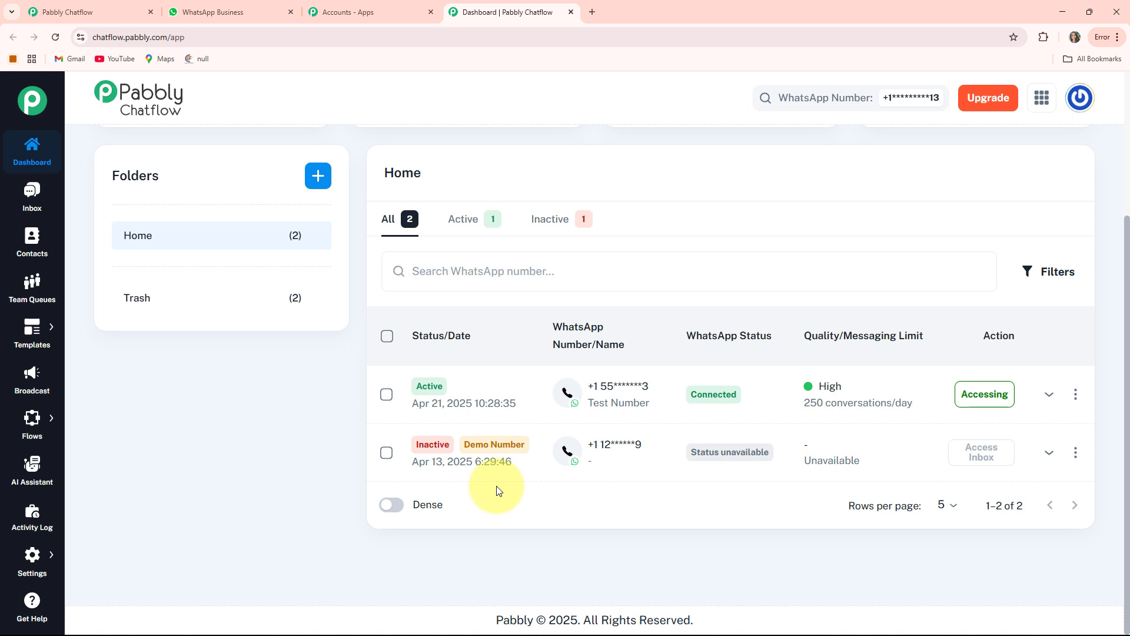
scroll(496, 491, "up", 3)
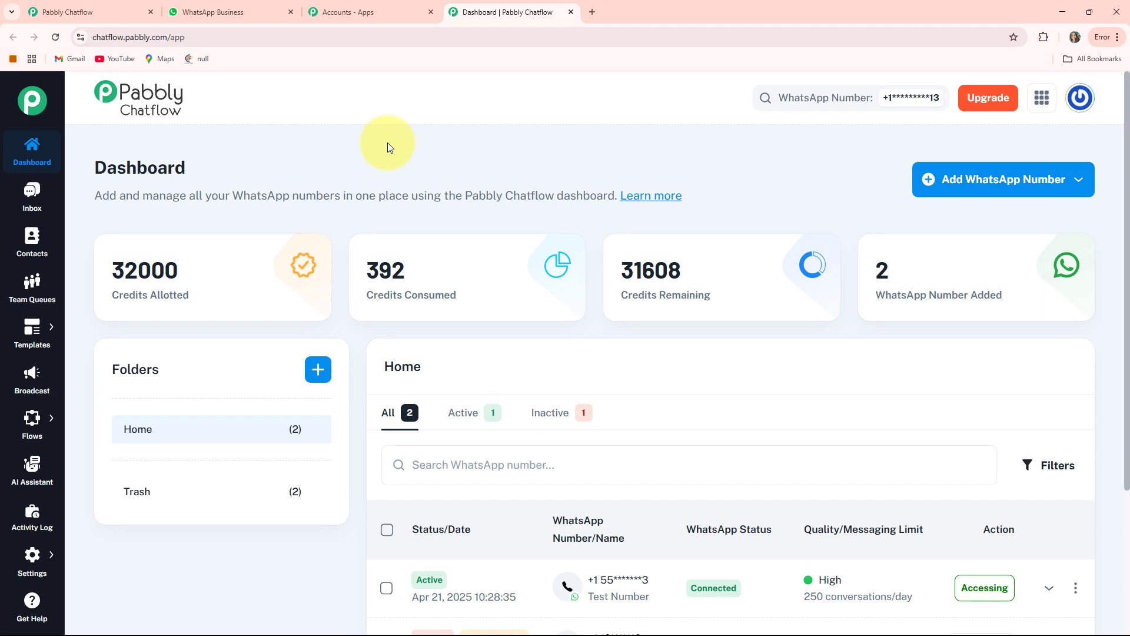
Look over the test conversation in the inbox, the contacts overview and the team queues.
left_click(29, 195)
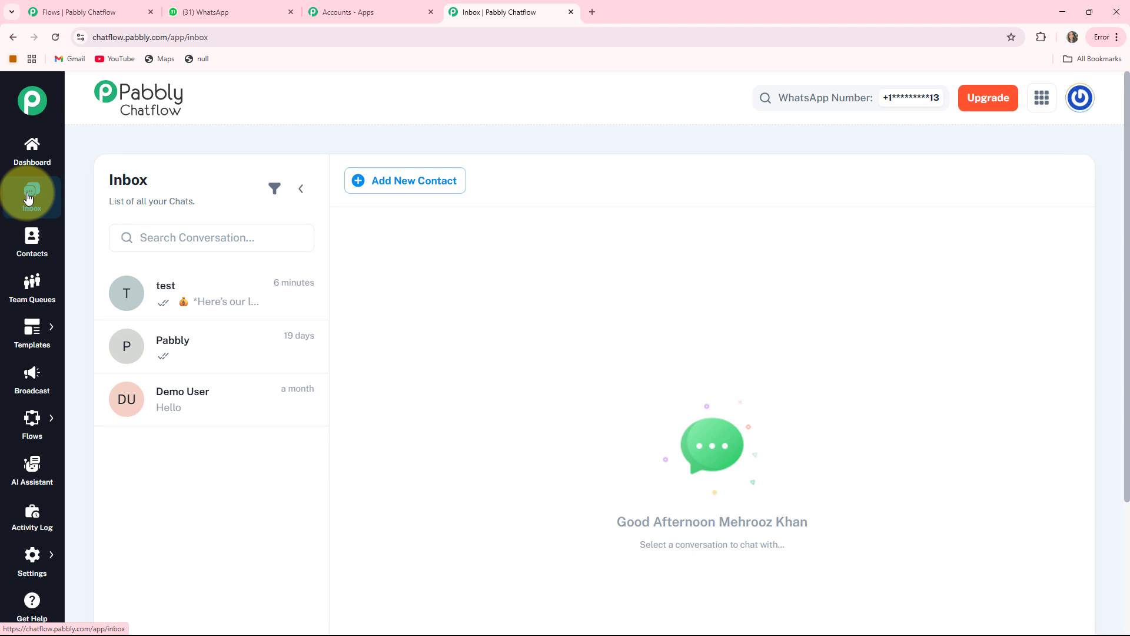
left_click(185, 303)
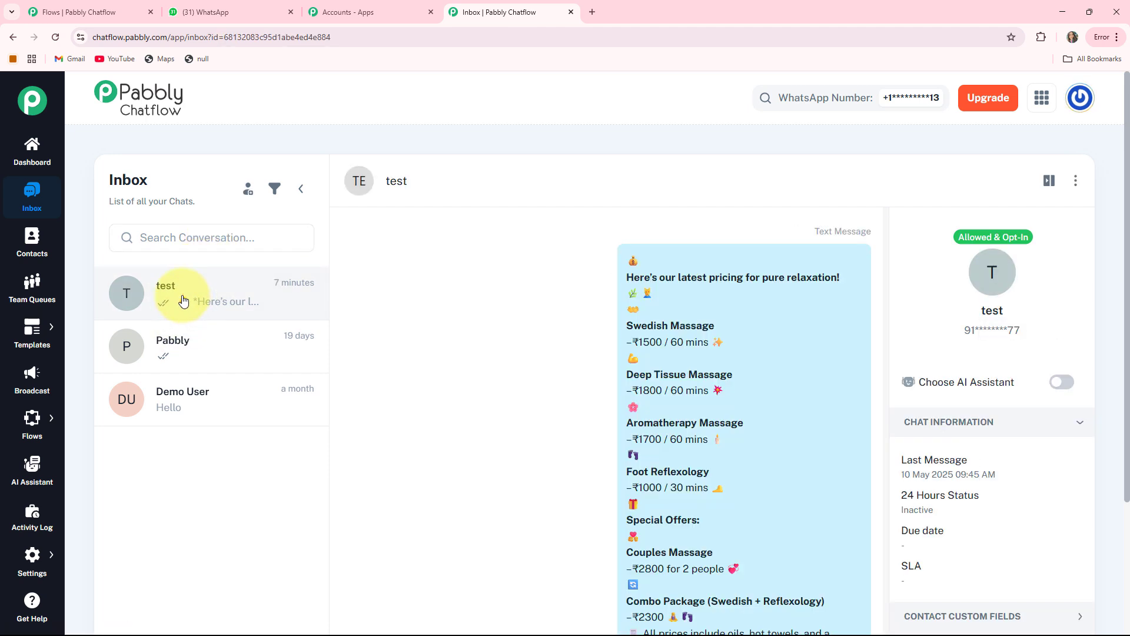
left_click(33, 250)
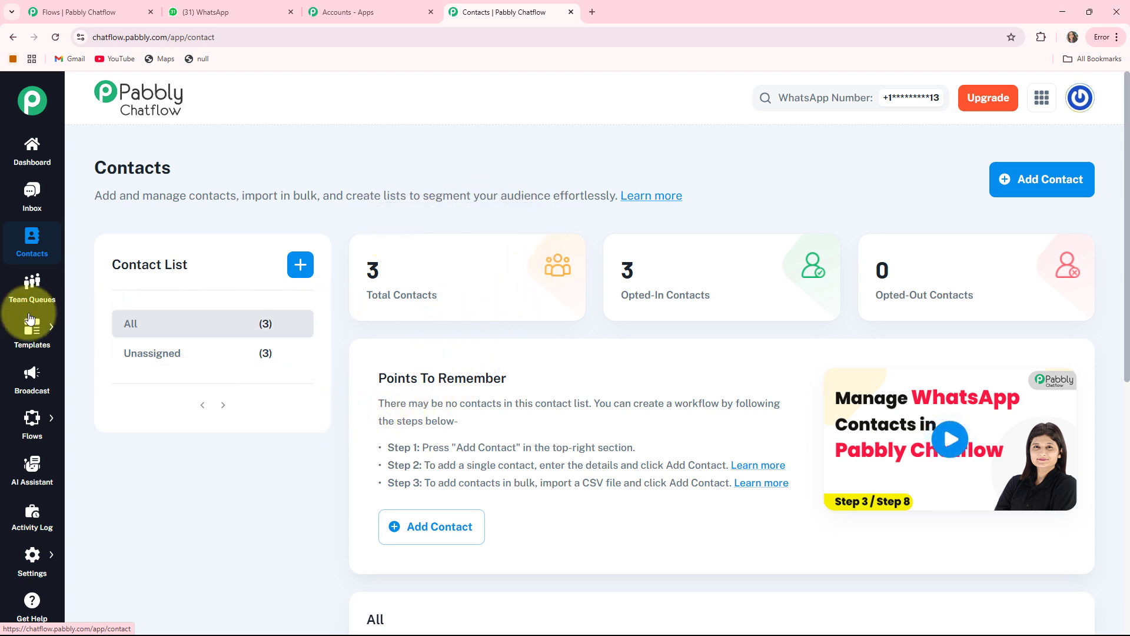
left_click(31, 289)
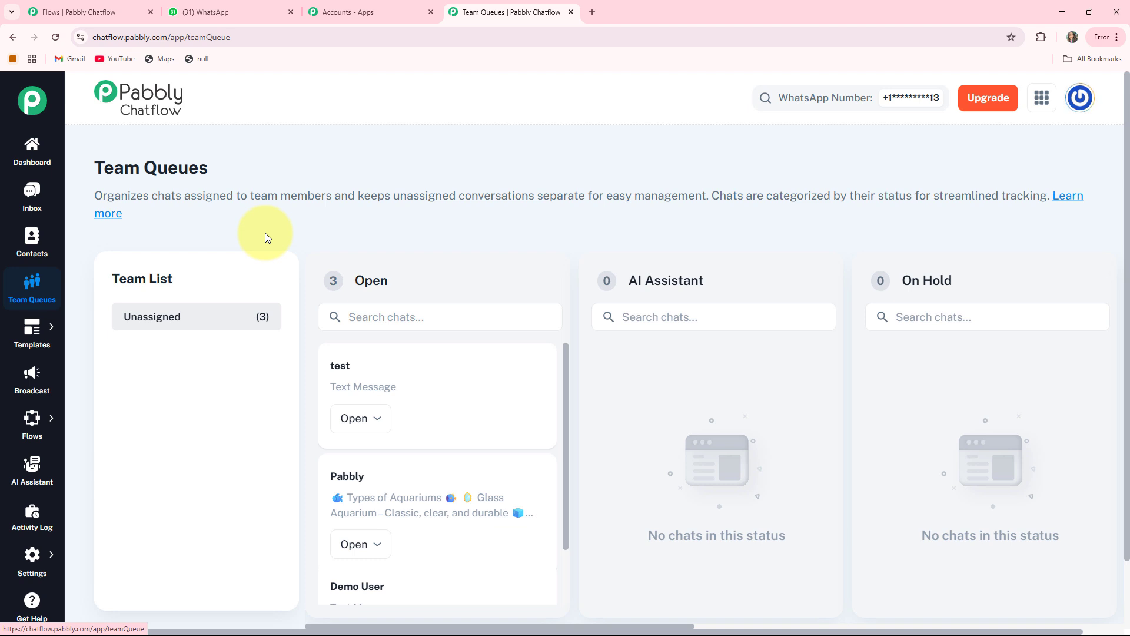
Look over the WhatsApp message templates list and the broadcast campaigns overview.
mouse_move(32, 328)
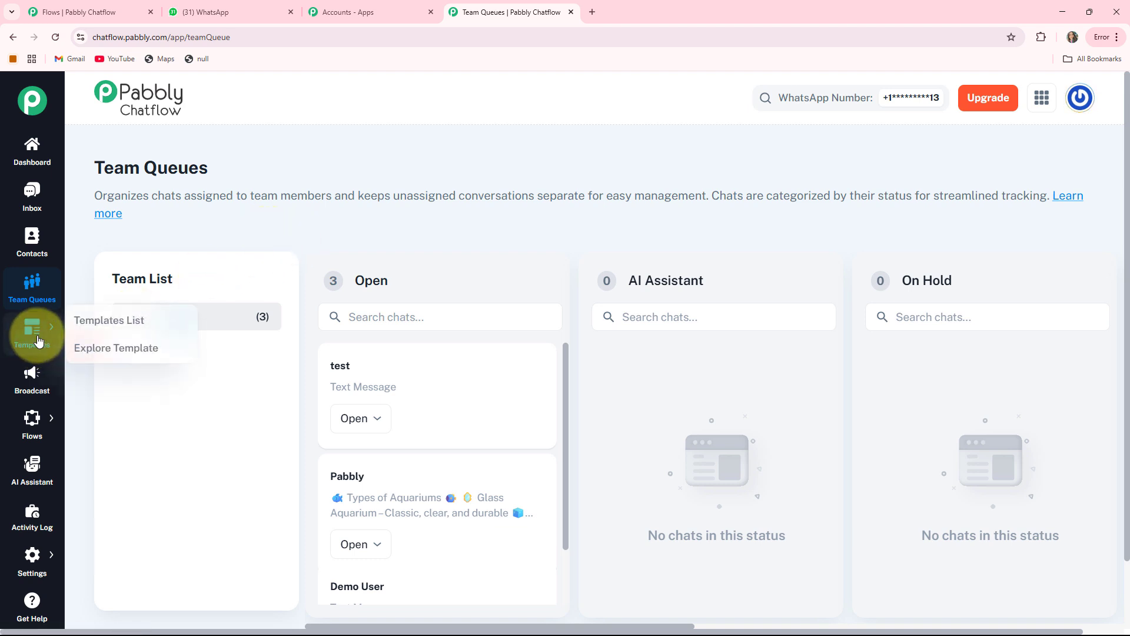
left_click(80, 332)
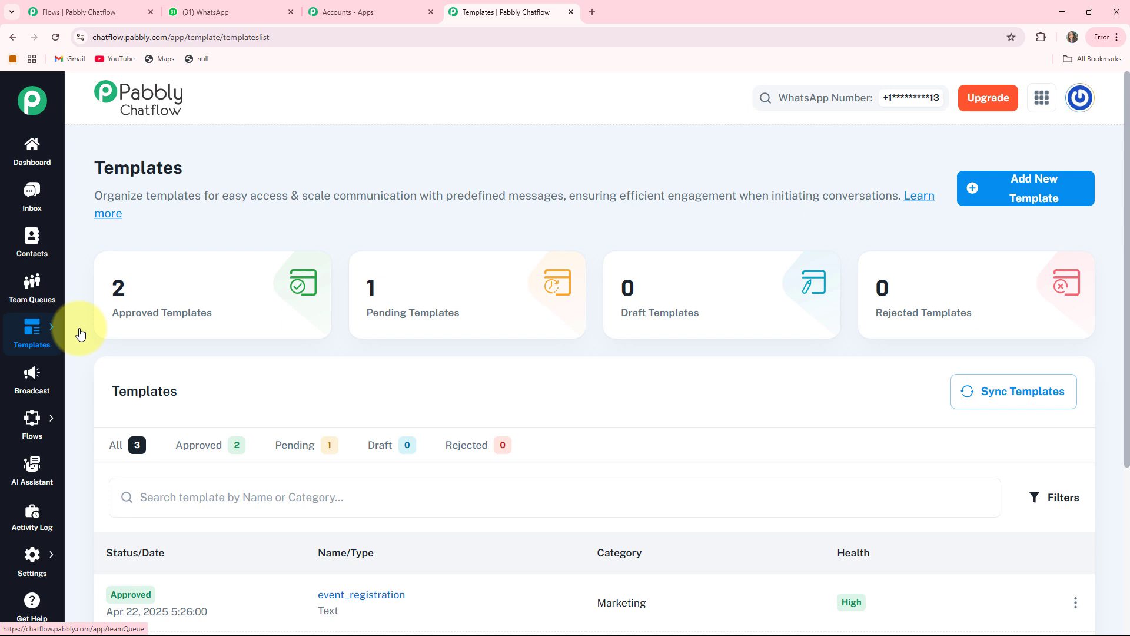
left_click(39, 377)
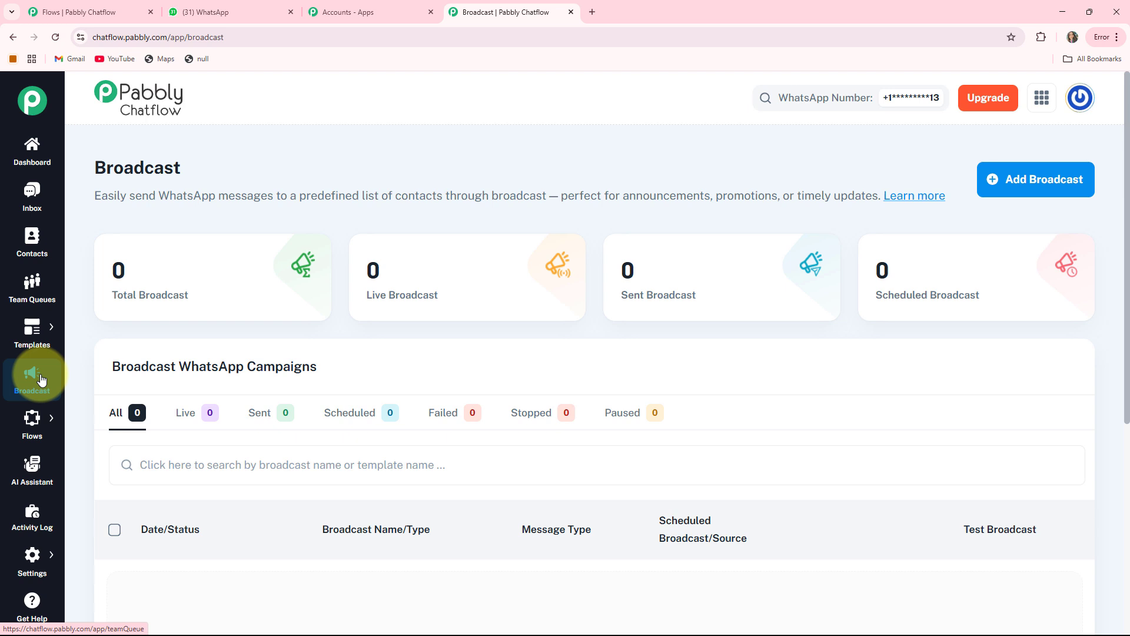
Look over the flows list, the AI Assistant overview and the recent account actions in the Activity Log.
mouse_move(31, 427)
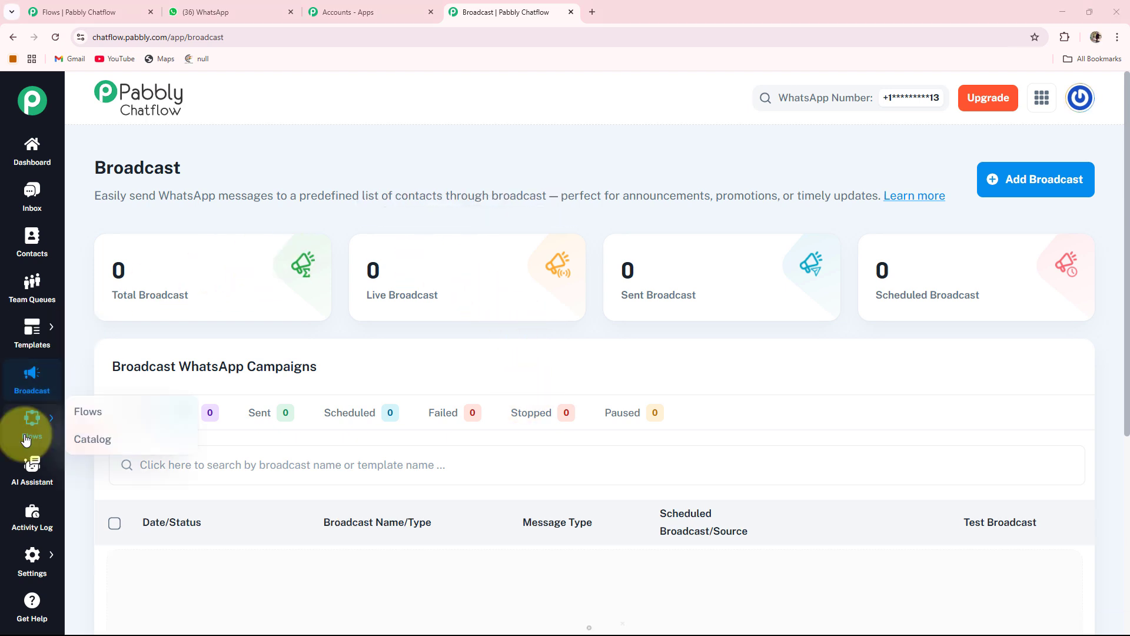
left_click(76, 416)
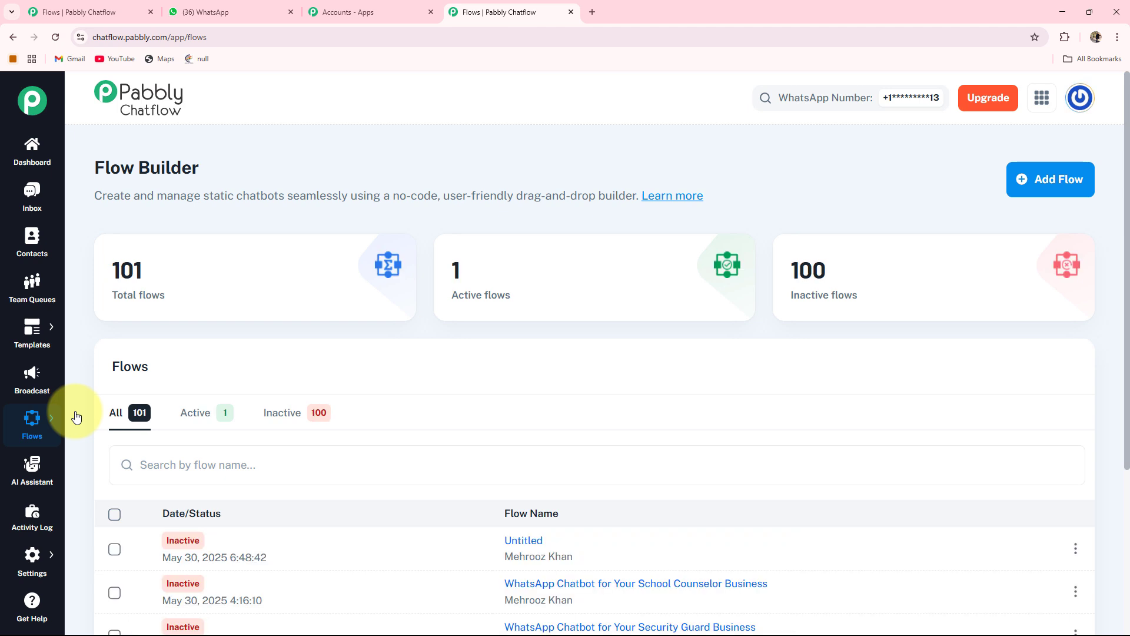
left_click(27, 472)
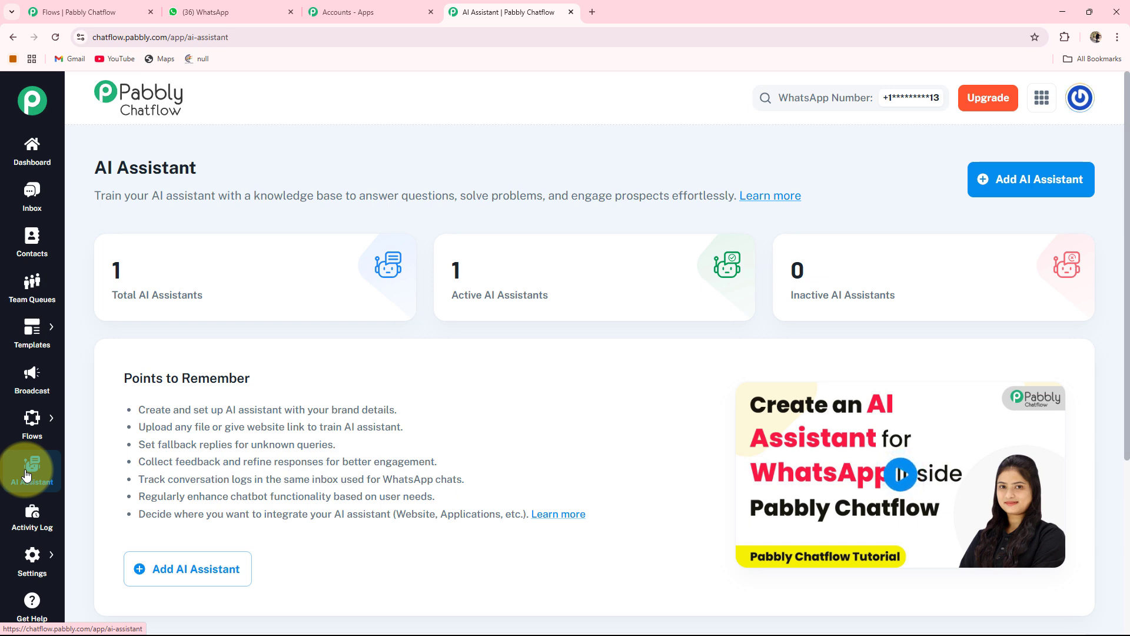
left_click(23, 528)
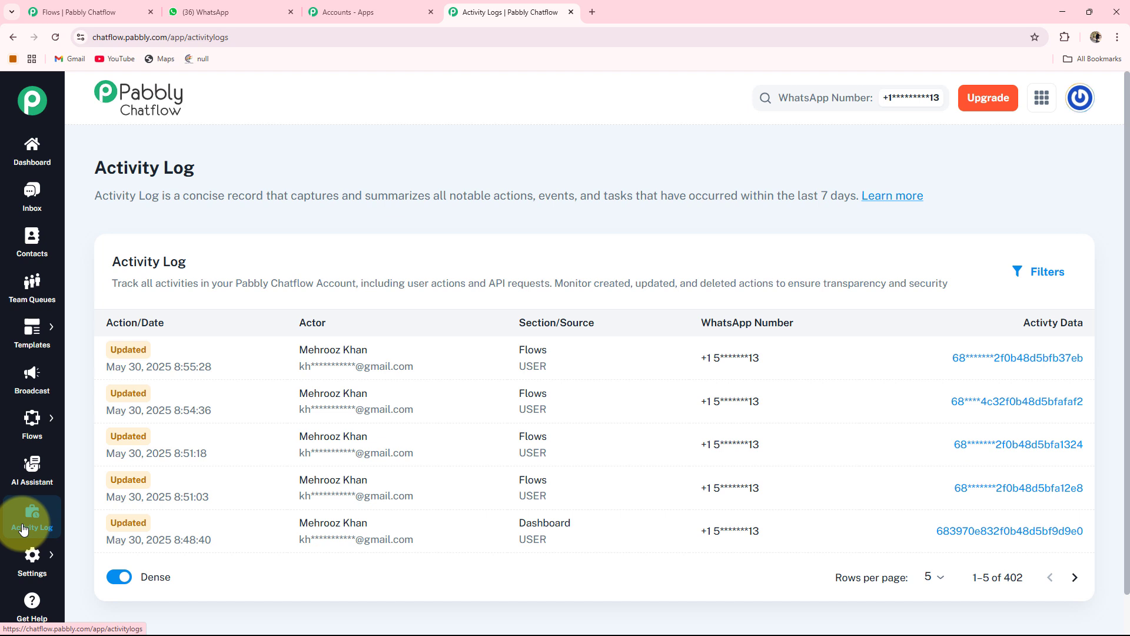
mouse_move(24, 565)
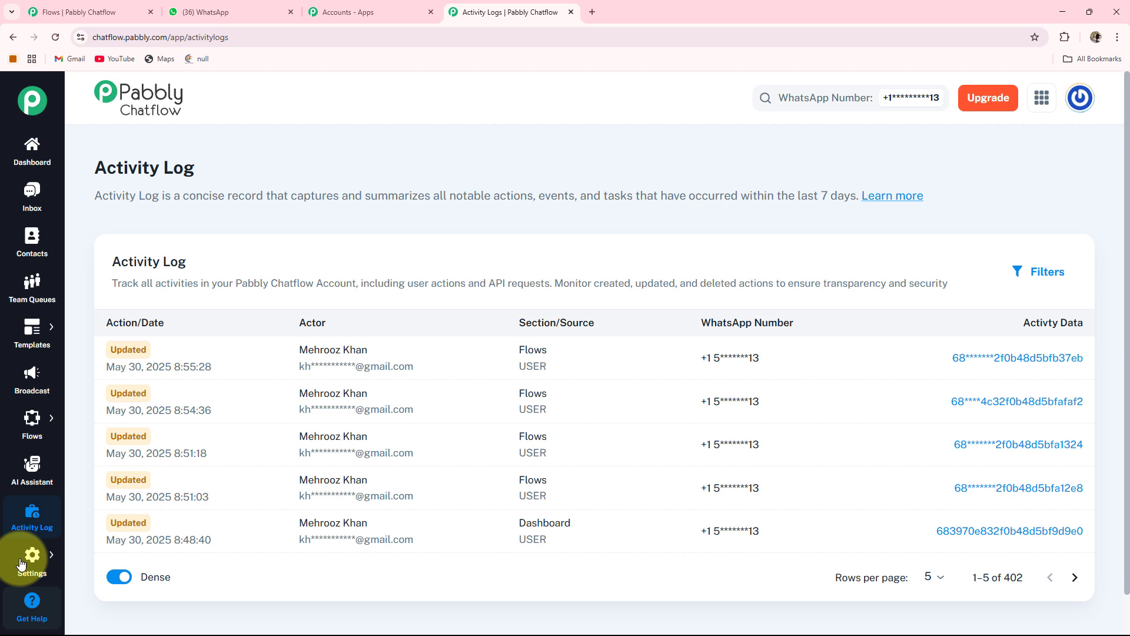
Open the Flow Builder and examine its figures for total, active and inactive flows.
mouse_move(32, 418)
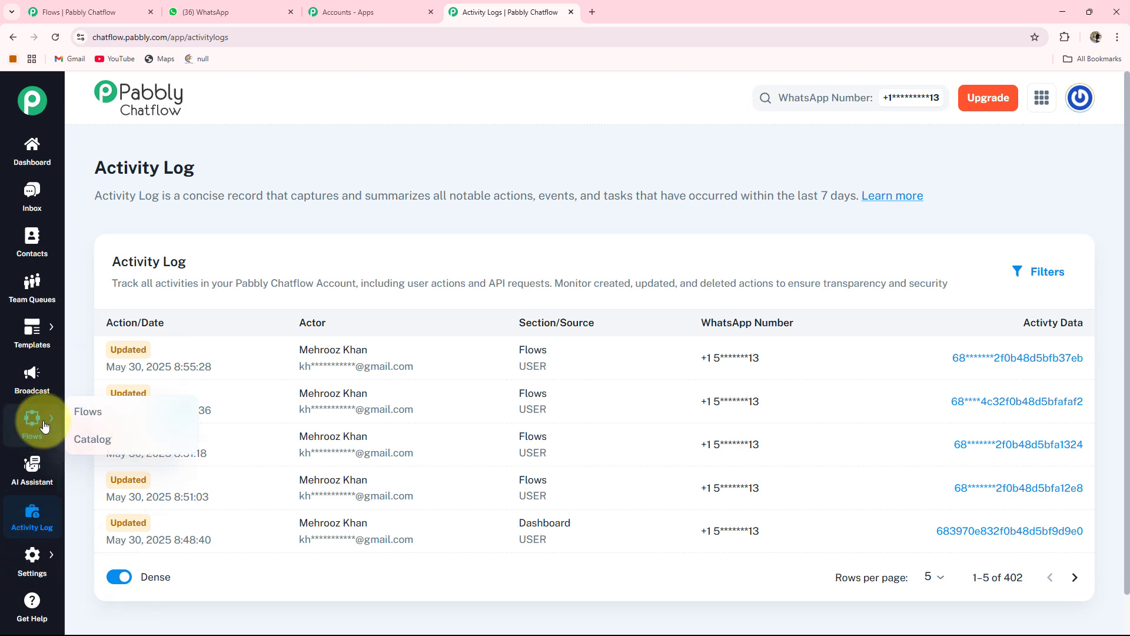
left_click(77, 412)
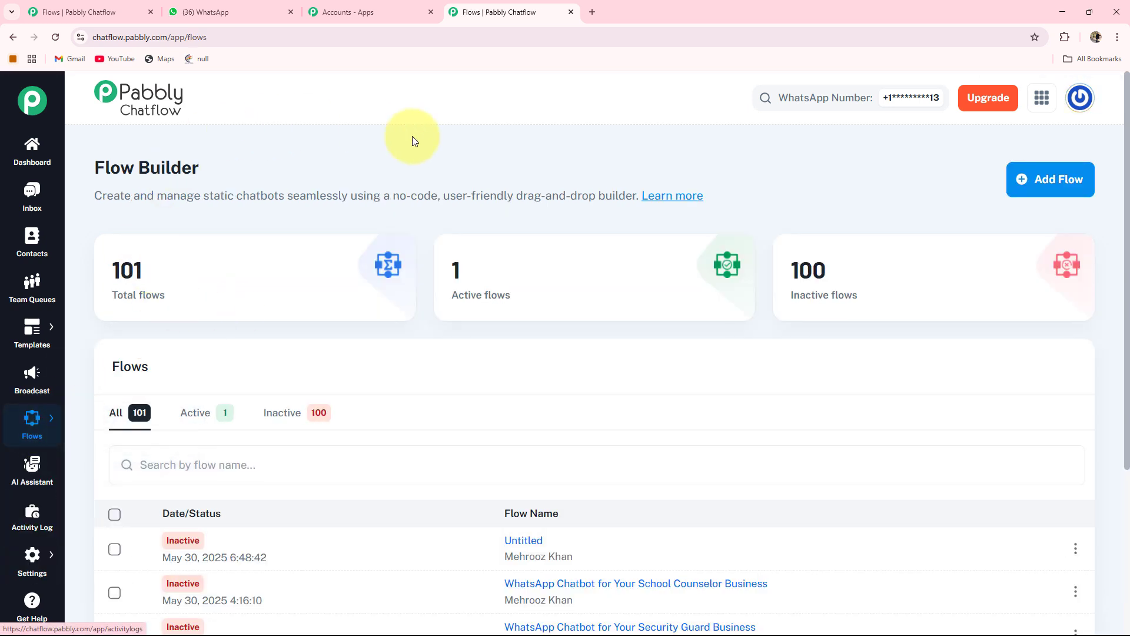
mouse_move(106, 298)
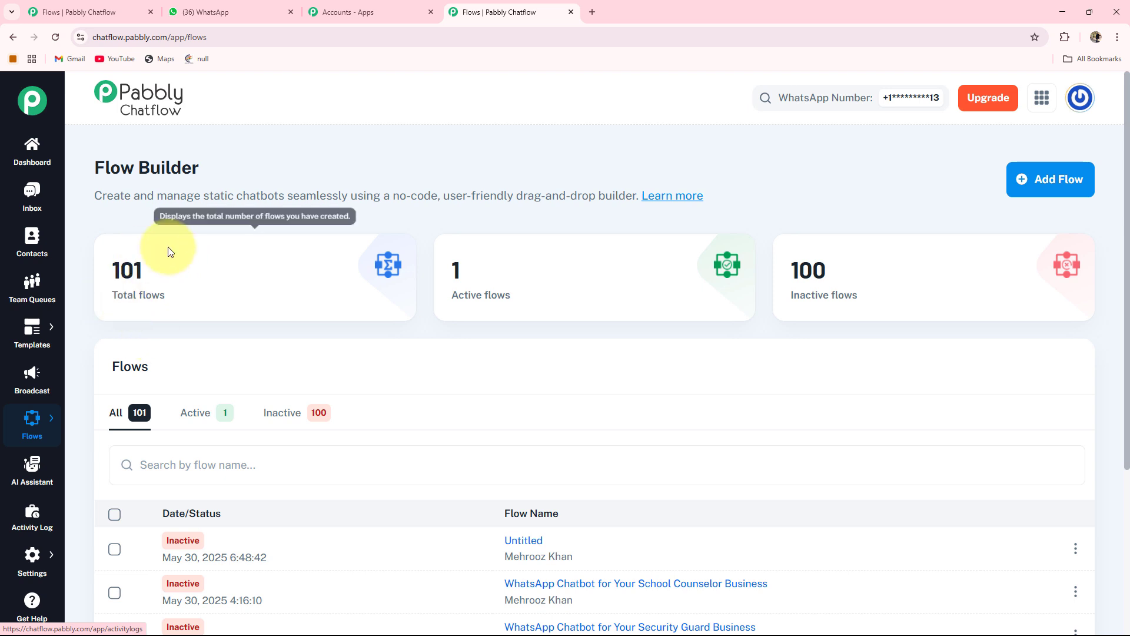
mouse_move(461, 272)
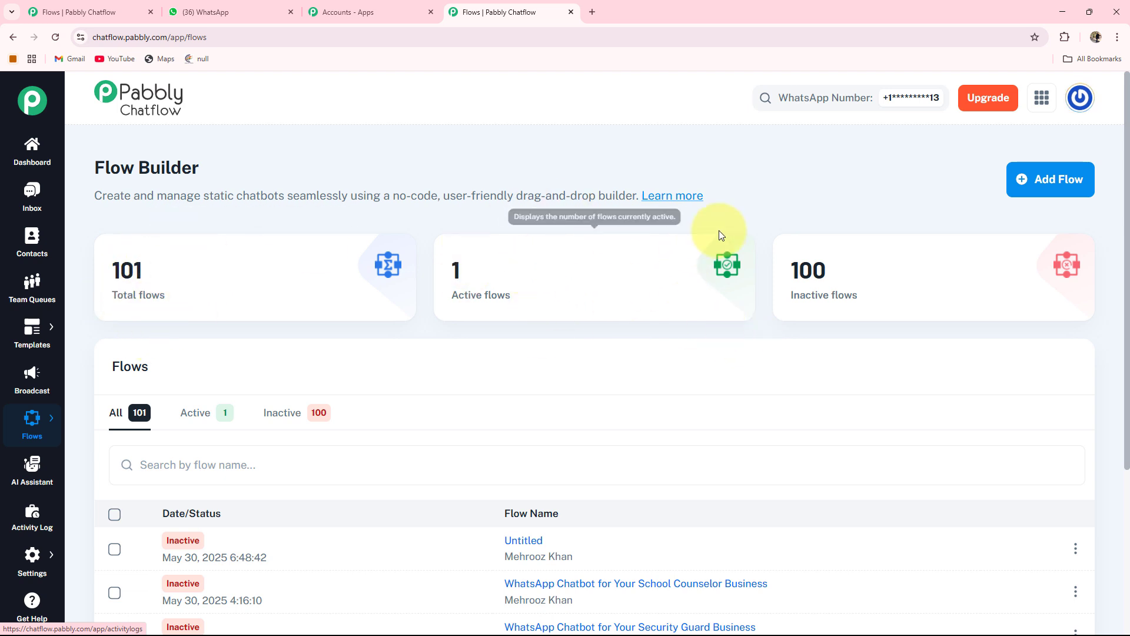
mouse_move(811, 278)
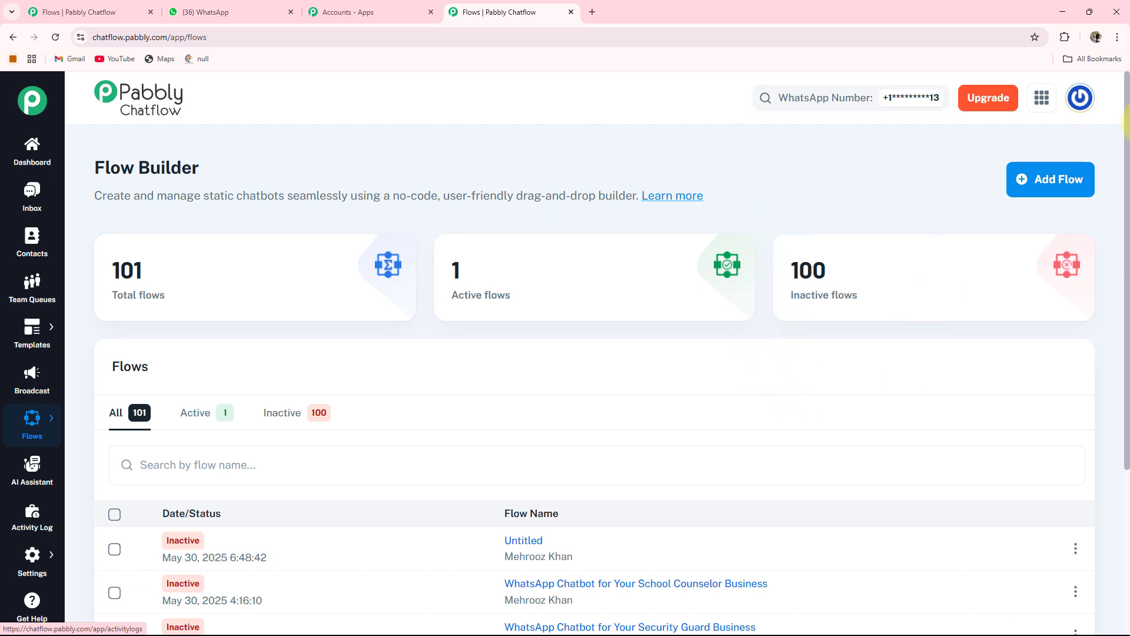
Create a new flow and name it "WhatsApp Chatbot for Your Online Grocery Store Business".
left_click(1055, 187)
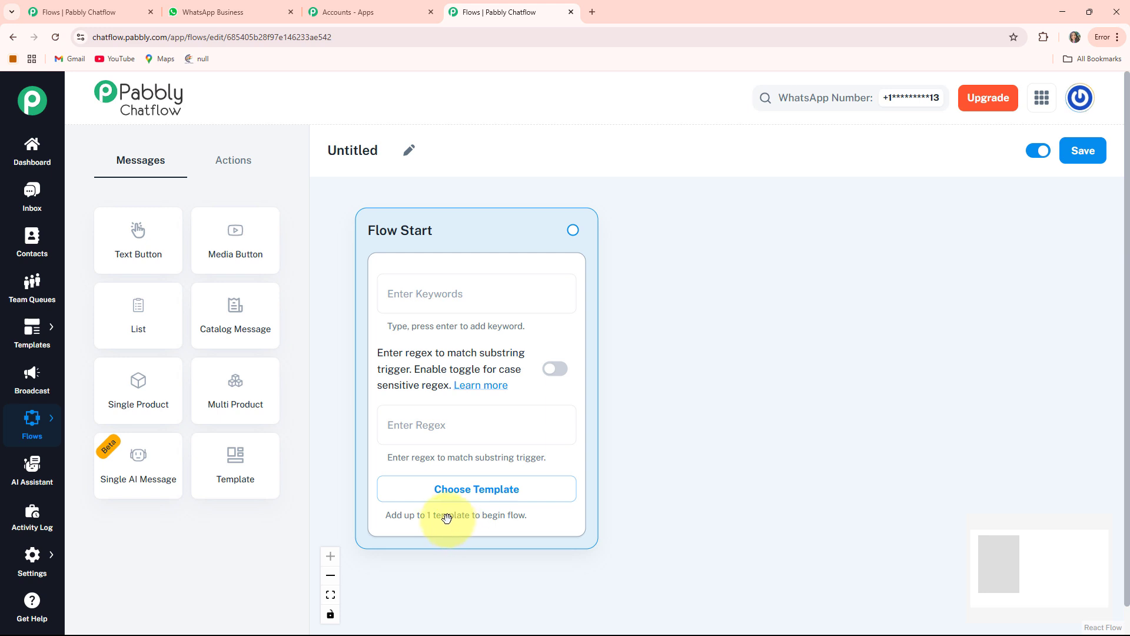
left_click(406, 152)
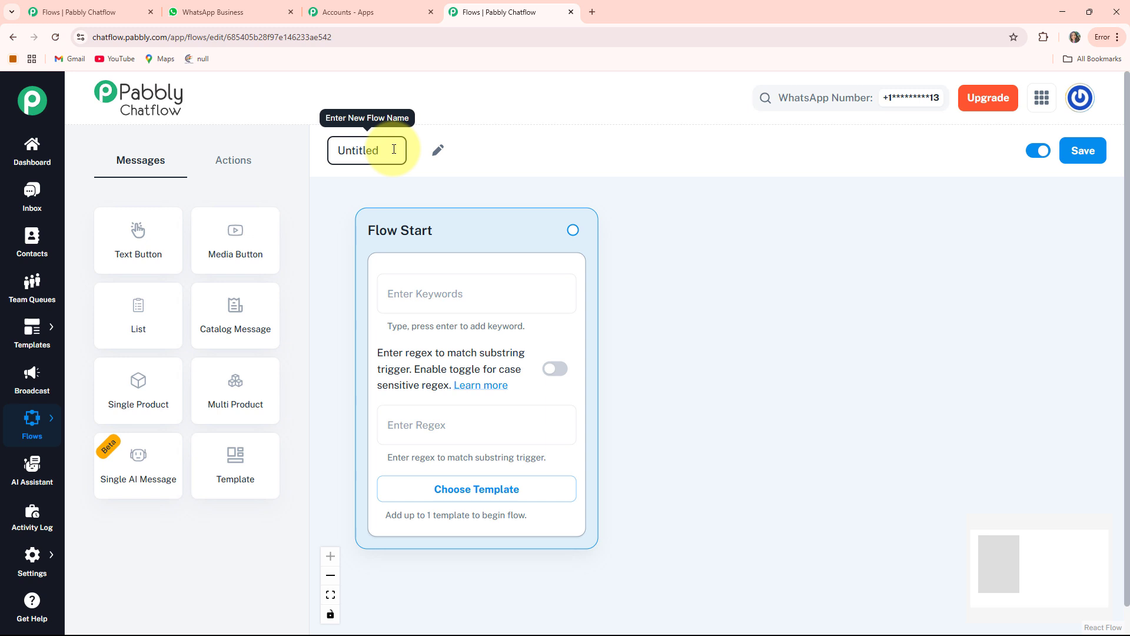
left_click_drag(394, 149, 313, 162)
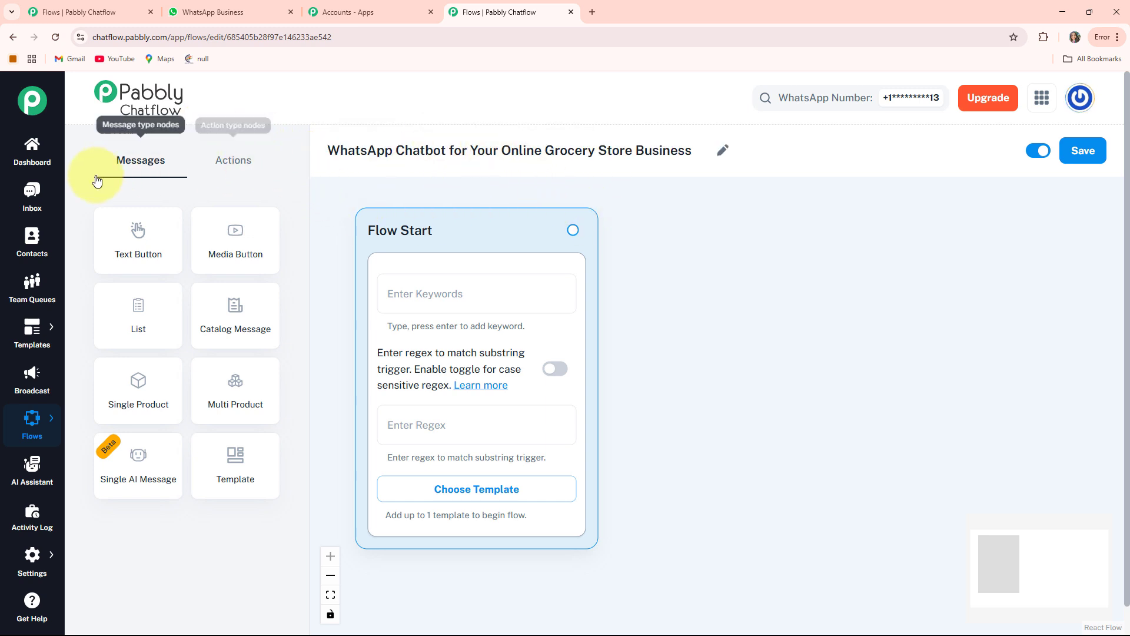
Examine the available message nodes and action nodes for building the flow.
left_click(227, 163)
left_click(130, 162)
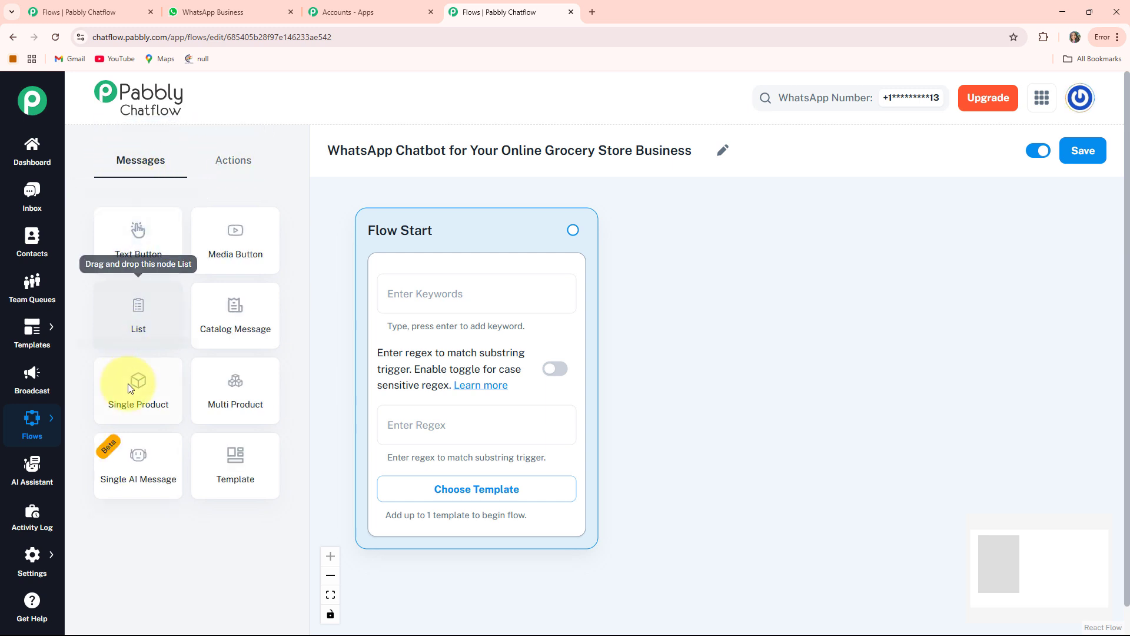
left_click(236, 156)
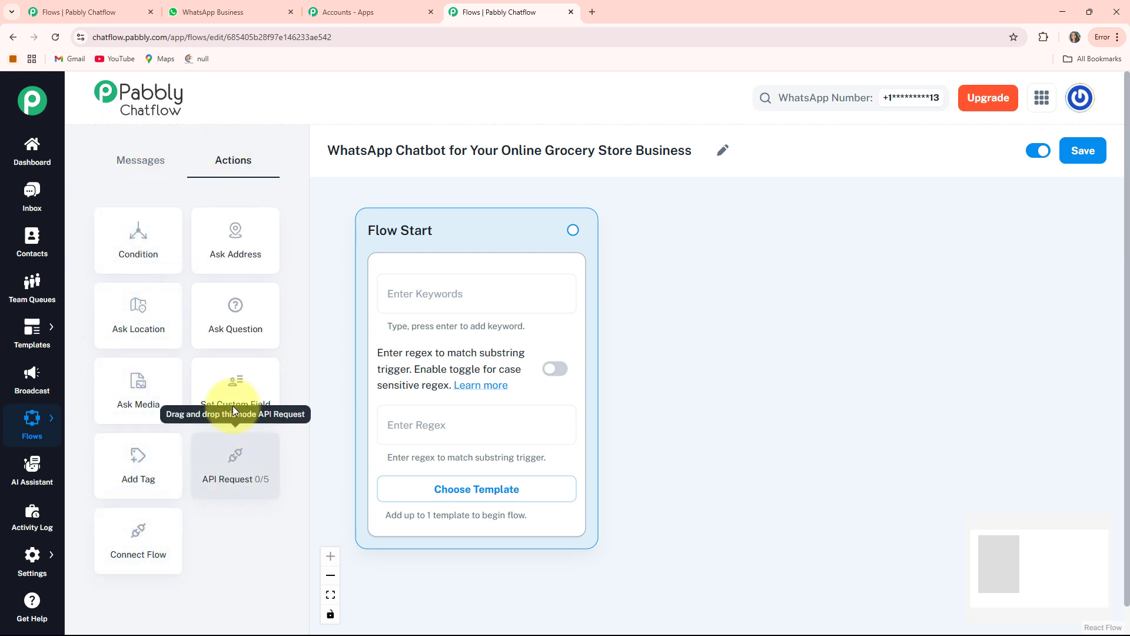
left_click(132, 159)
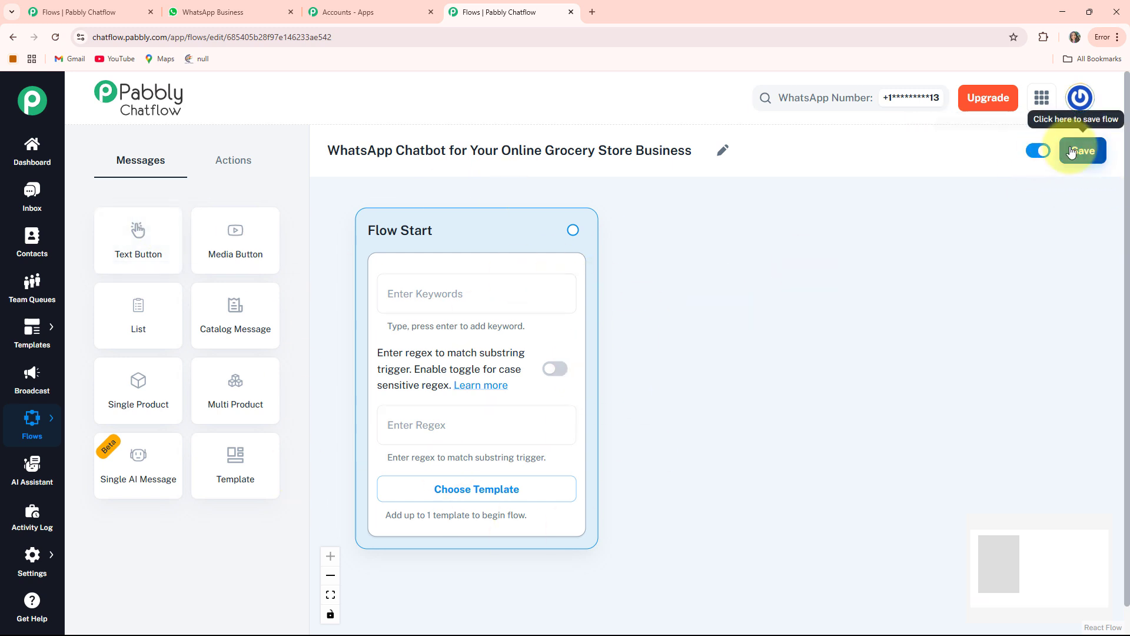
Examine the controls for making the flow active or inactive and for saving it.
left_click(1038, 153)
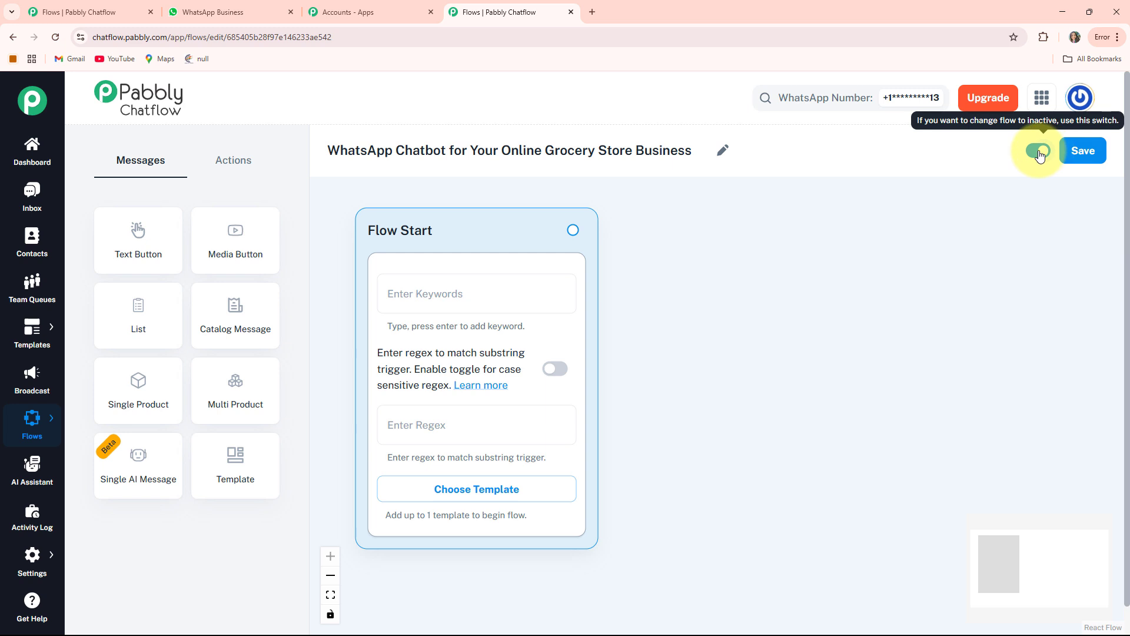
left_click(1039, 152)
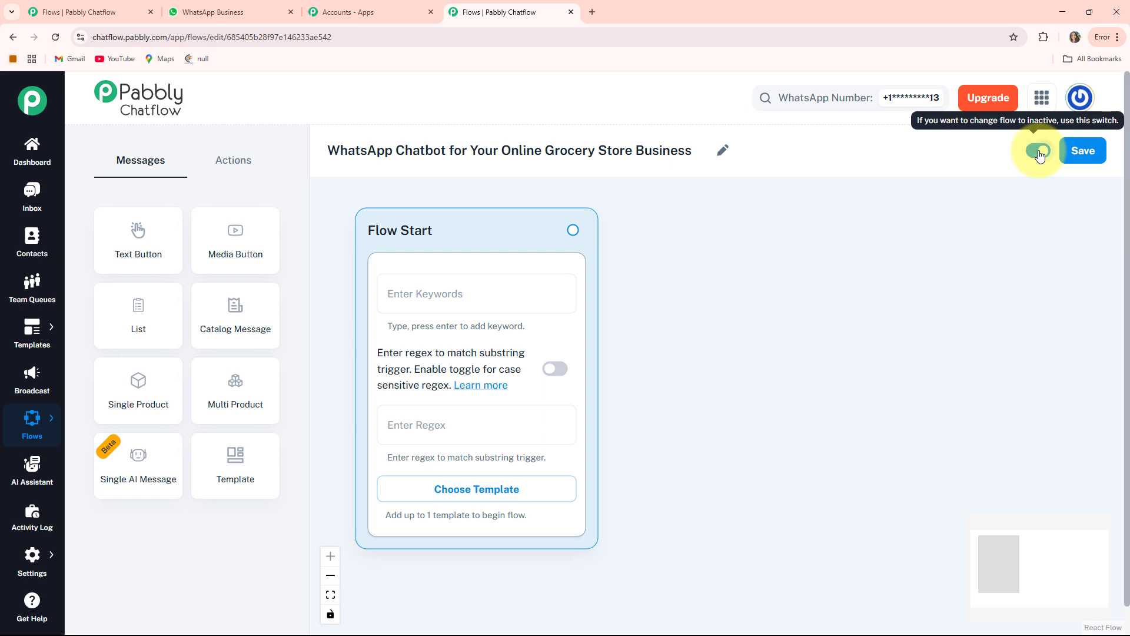
left_click(1084, 152)
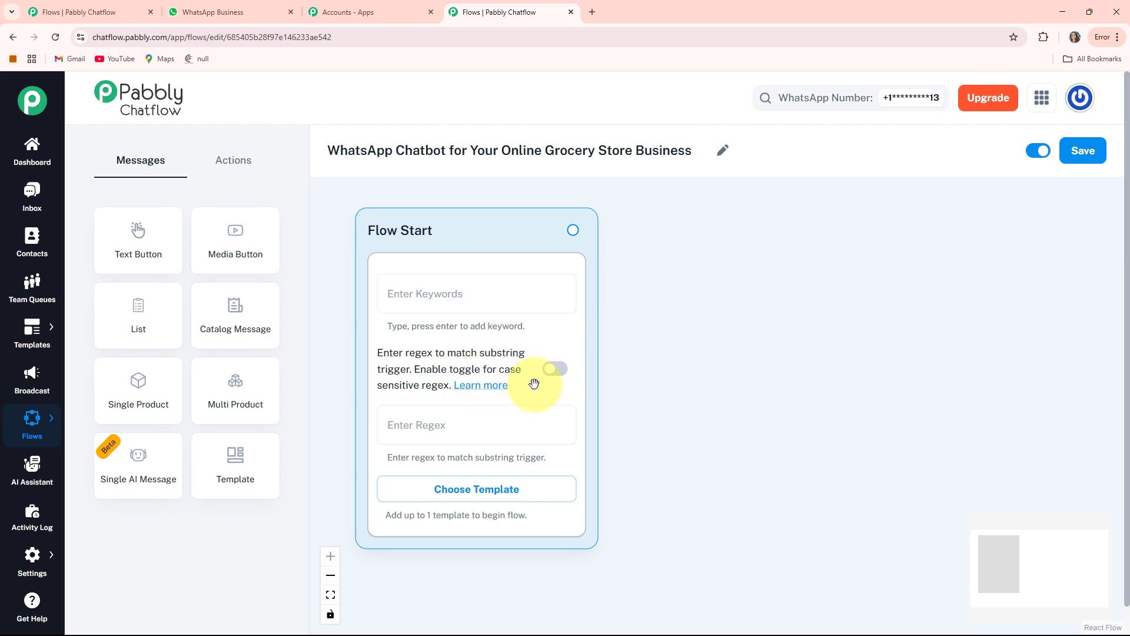
Switch case-sensitive regex matching on and off again in Flow Start, and view the approved templates without choosing one.
left_click(552, 380)
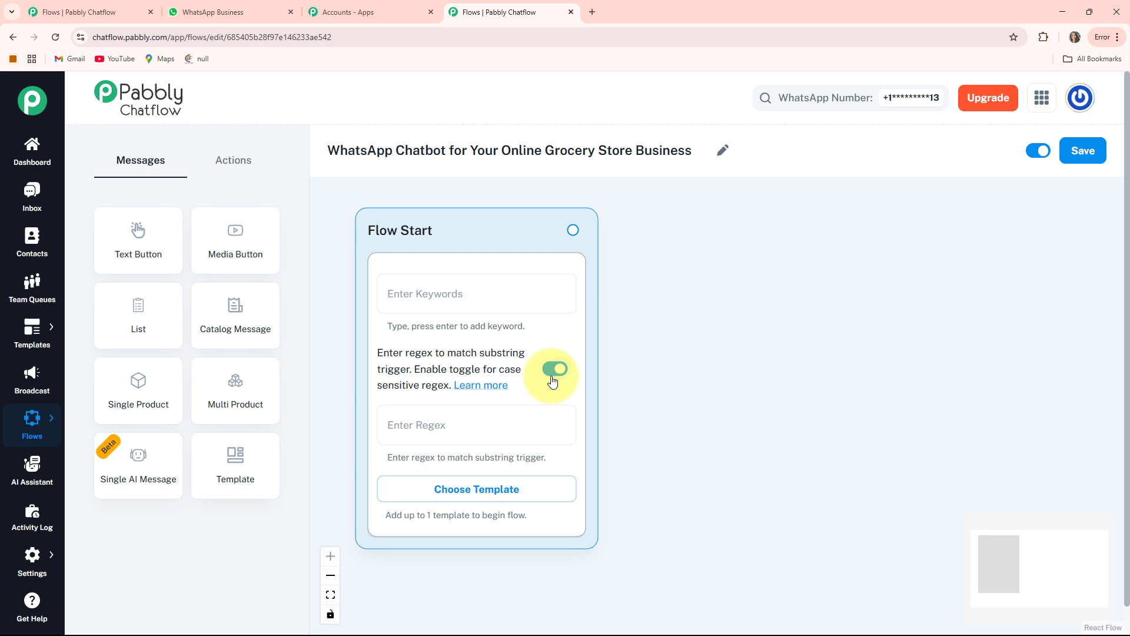
left_click(552, 380)
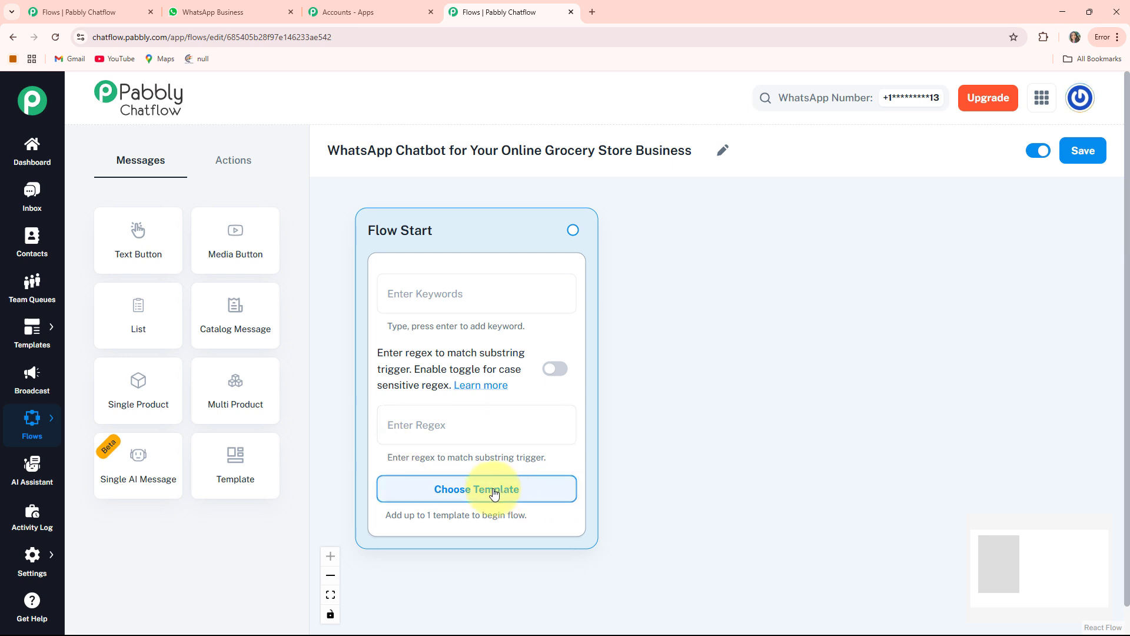
left_click(493, 494)
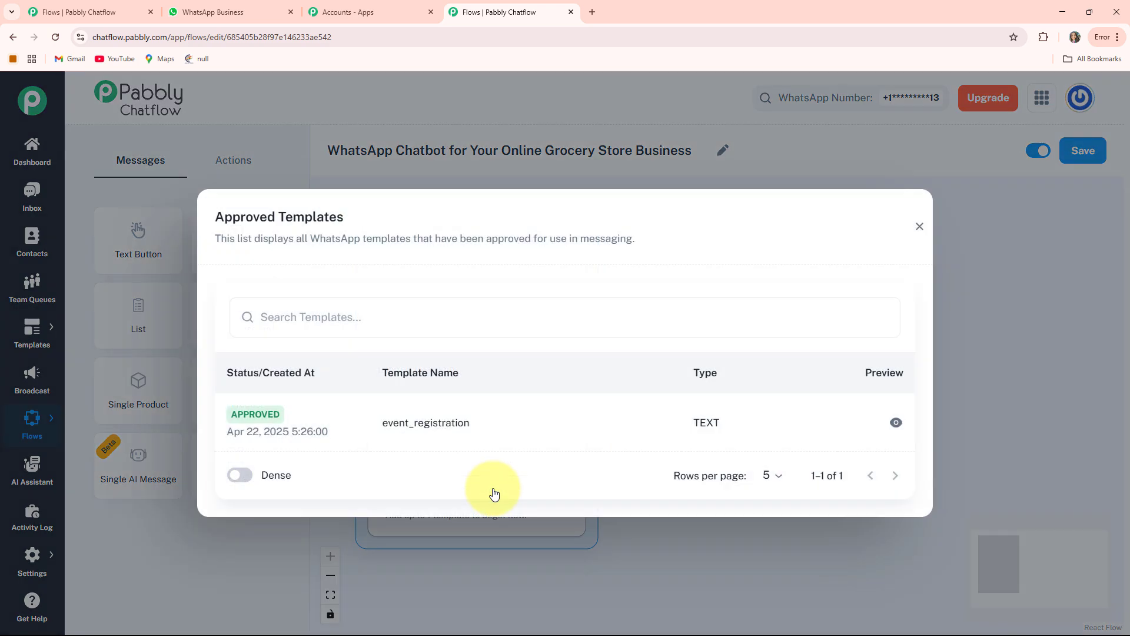
left_click(972, 250)
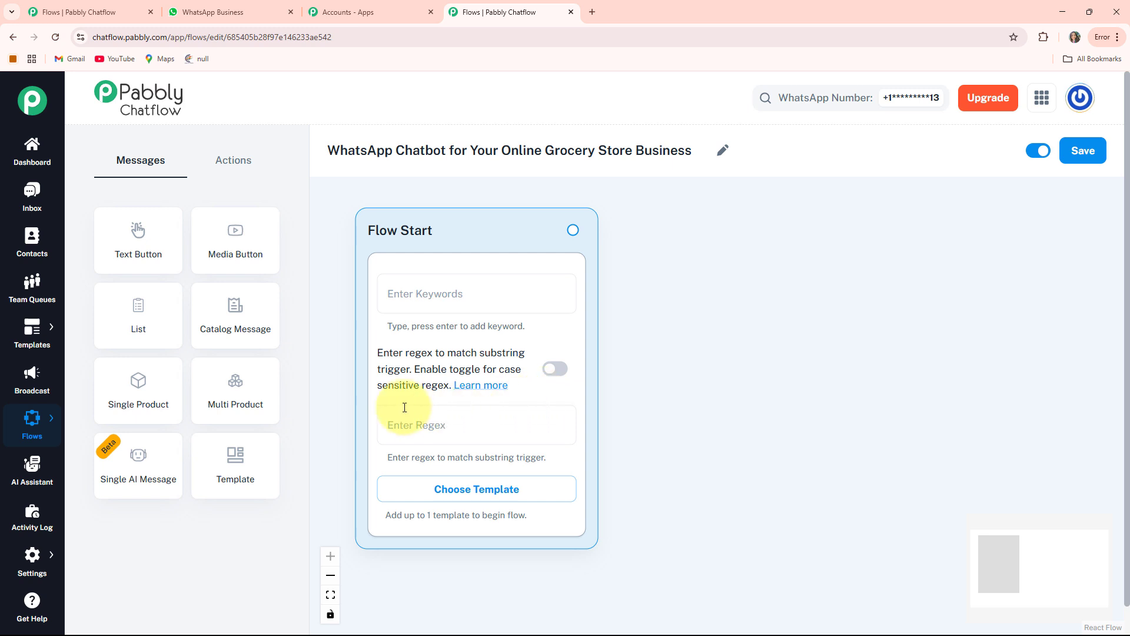
Set the substring-matching regex of the Flow Start node to [\s\S]+.
left_click(424, 424)
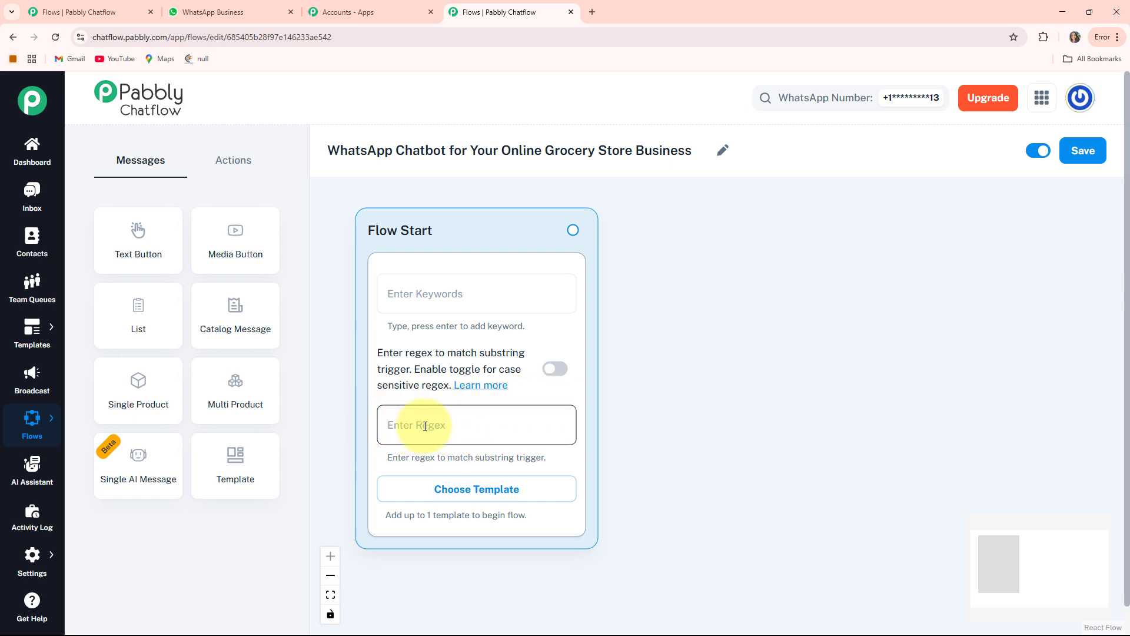
type("[\\s\\S]+")
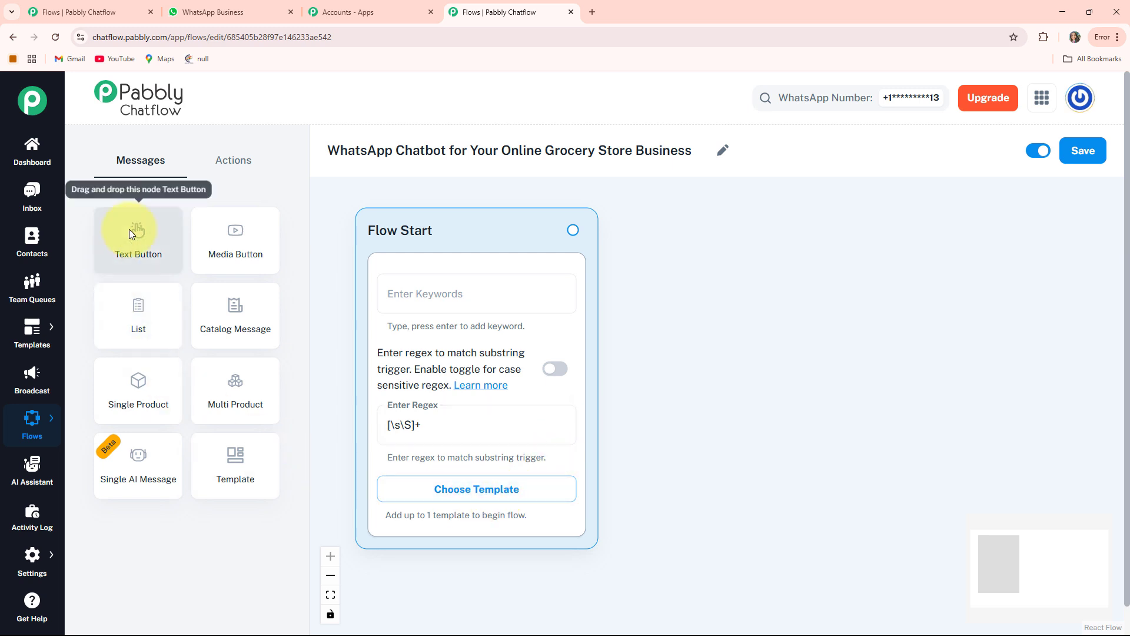
Add a Text Button message node to the canvas and place it beside the Flow Start node.
left_click(128, 232)
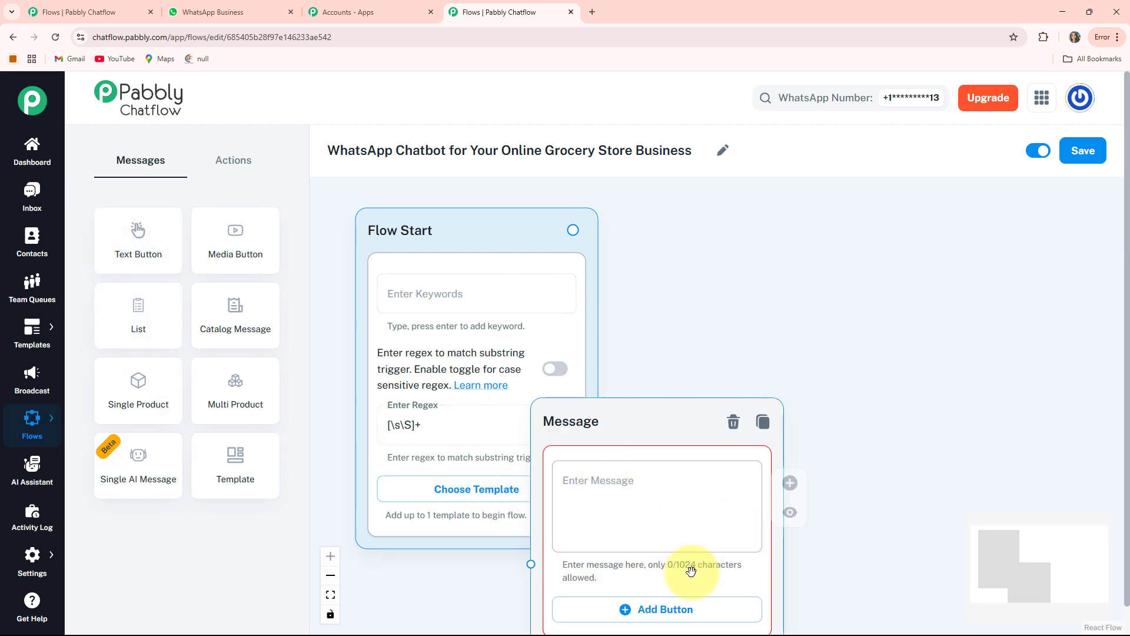
left_click_drag(580, 428, 686, 240)
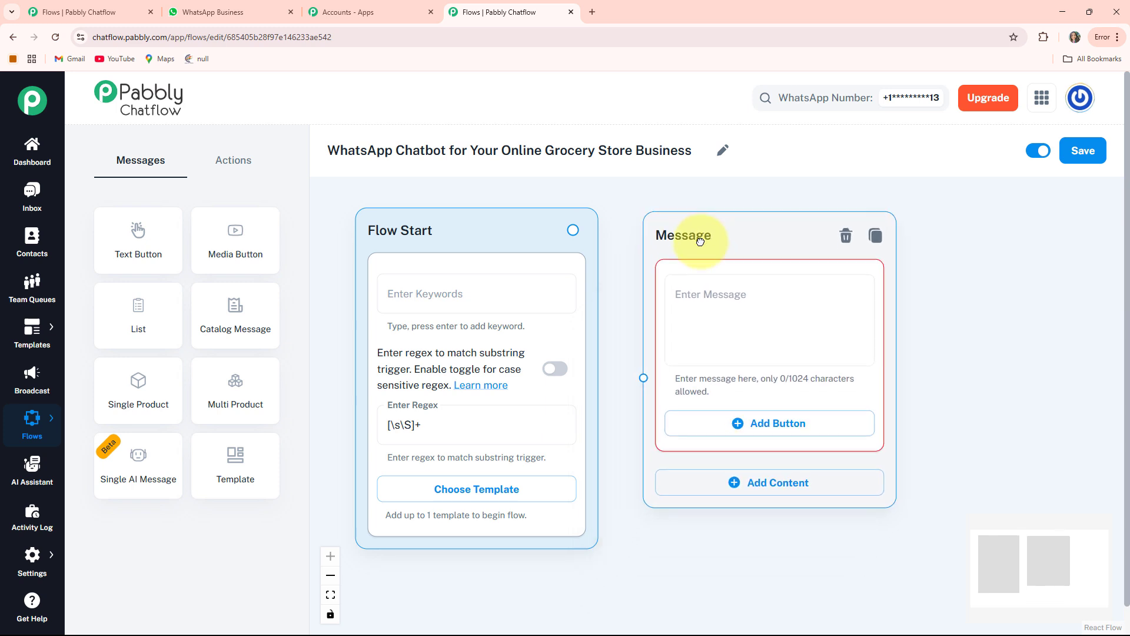
left_click_drag(967, 310, 822, 319)
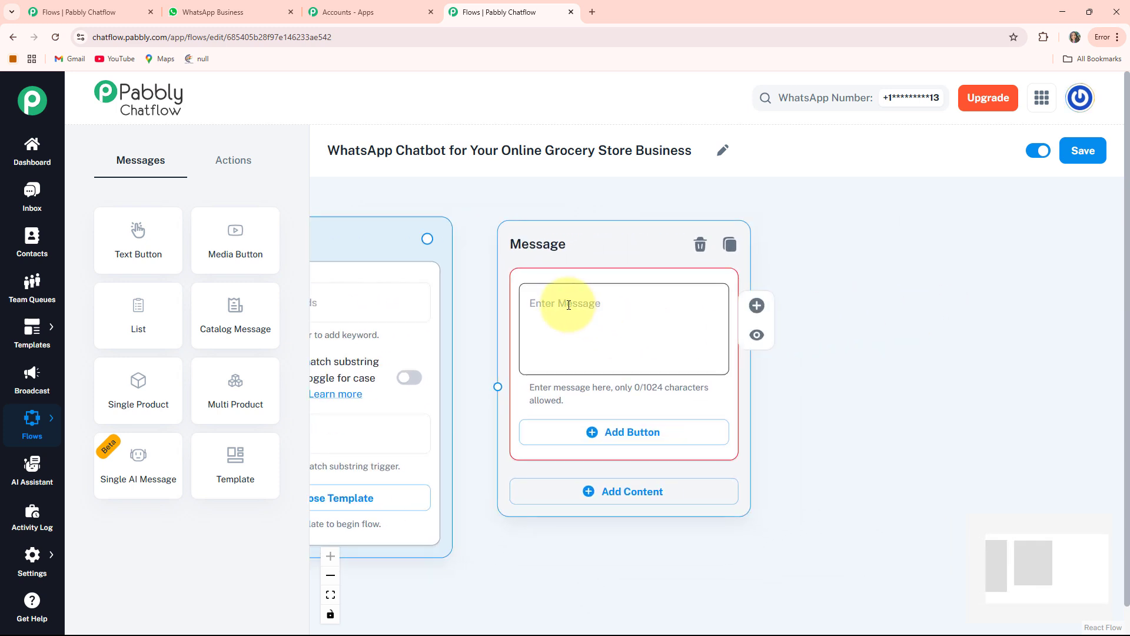
Fill the message text with the FreshBasket Grocery Store welcome, starting "*Hi There!* 😊" and ending "*How can we assist you today?*".
left_click(569, 305)
key("ctrl+v")
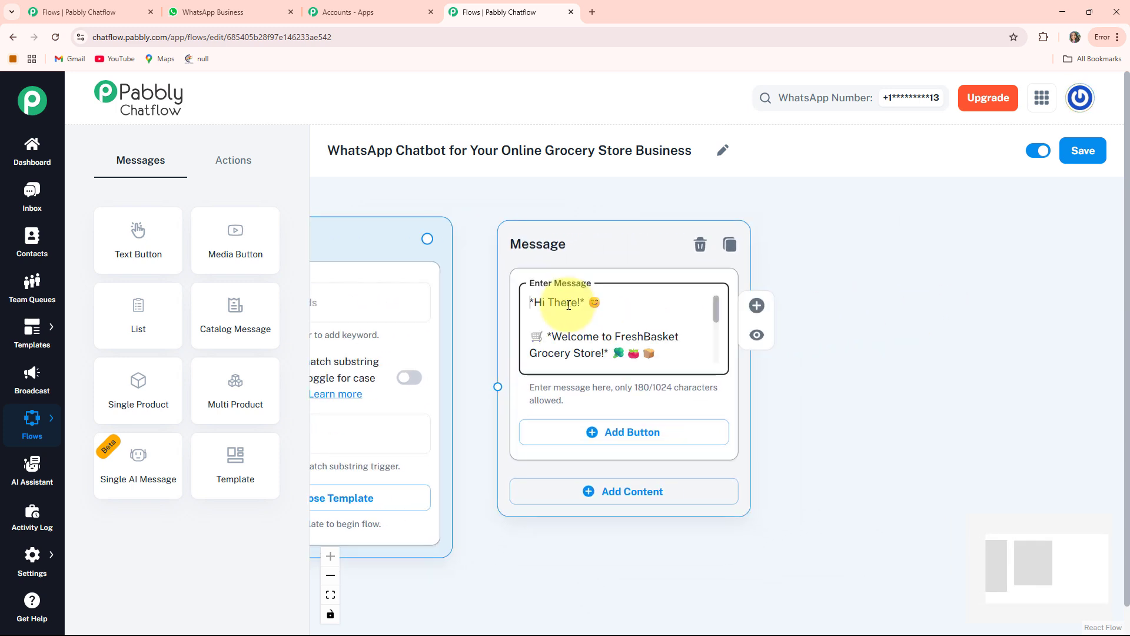
key("Down")
key("Down")
key("Down")
key("Down")
key("Down")
key("Down")
key("Down")
key("Down")
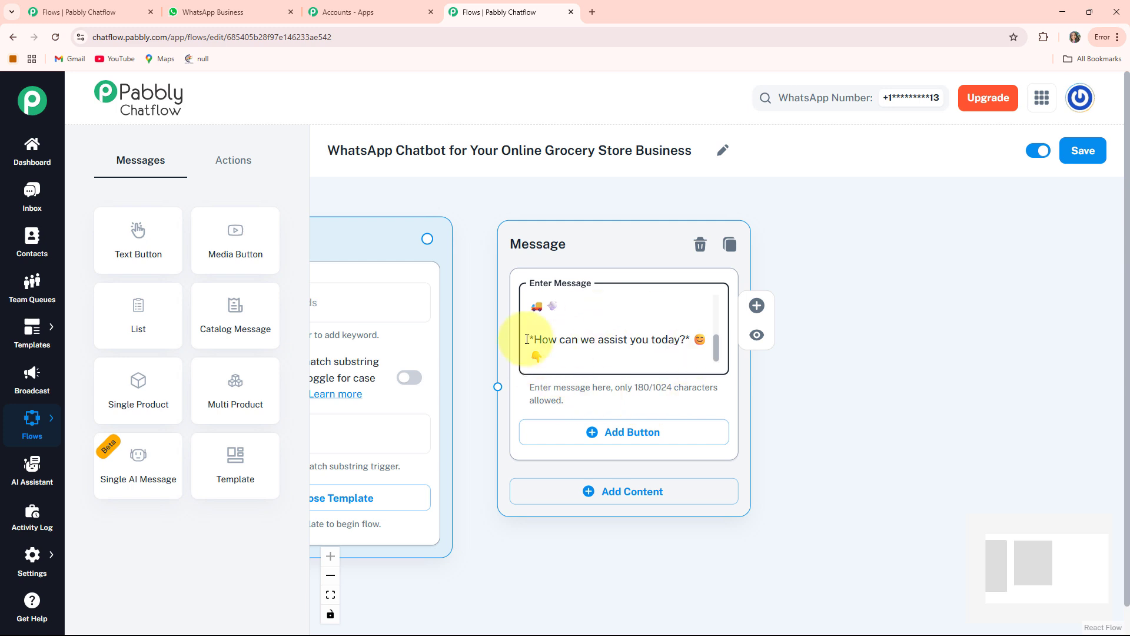
Add three buttons to the welcome message labelled View Items 🛒, Delivery Slots 🚚 and Contact Us 📞.
left_click_drag(903, 442, 898, 372)
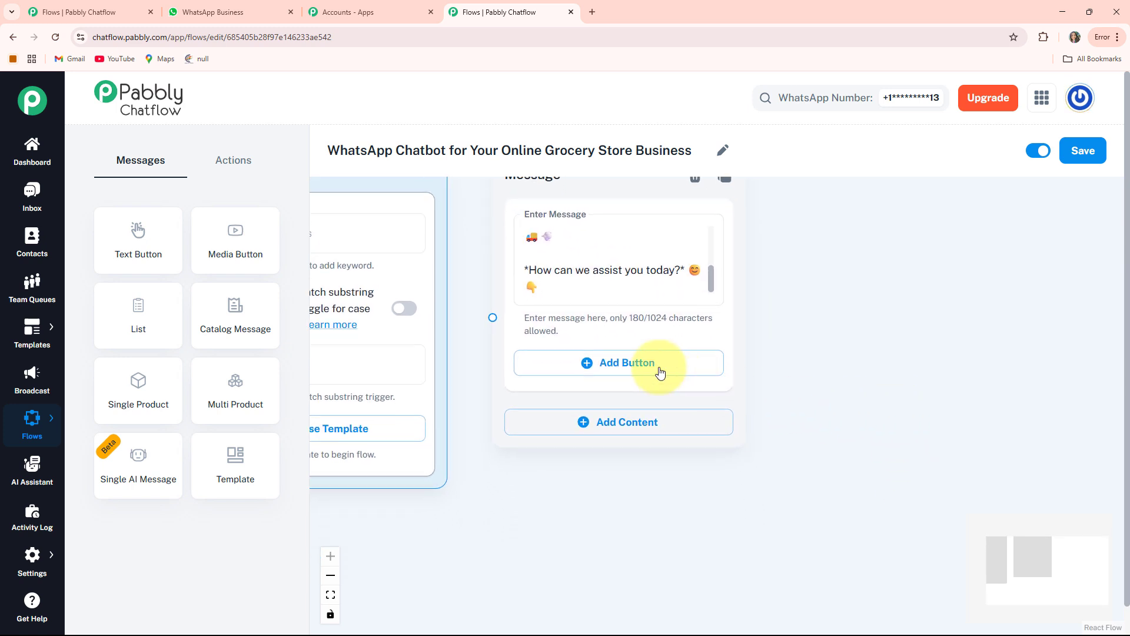
left_click(605, 363)
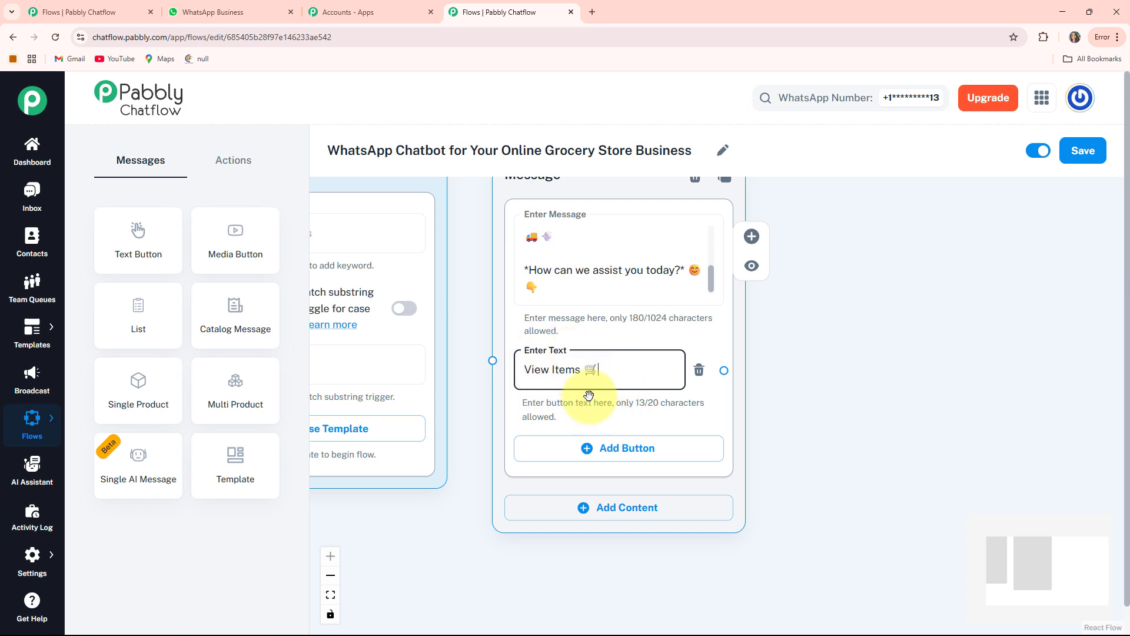
left_click(613, 449)
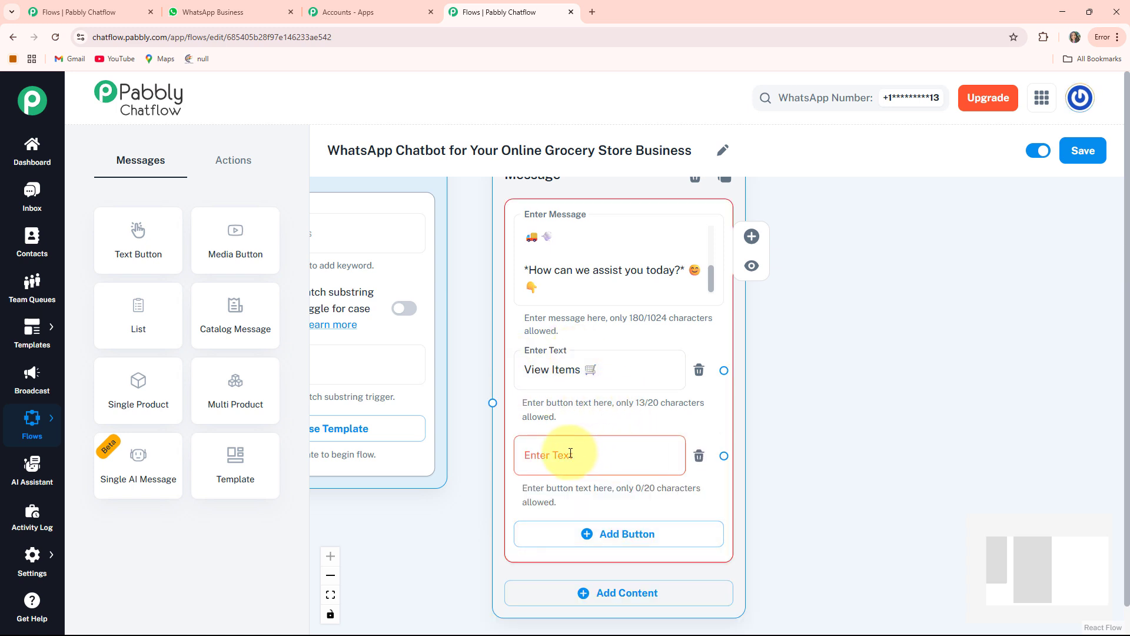
left_click(569, 453)
type("Delivery Slots 🚚")
left_click_drag(869, 517, 850, 456)
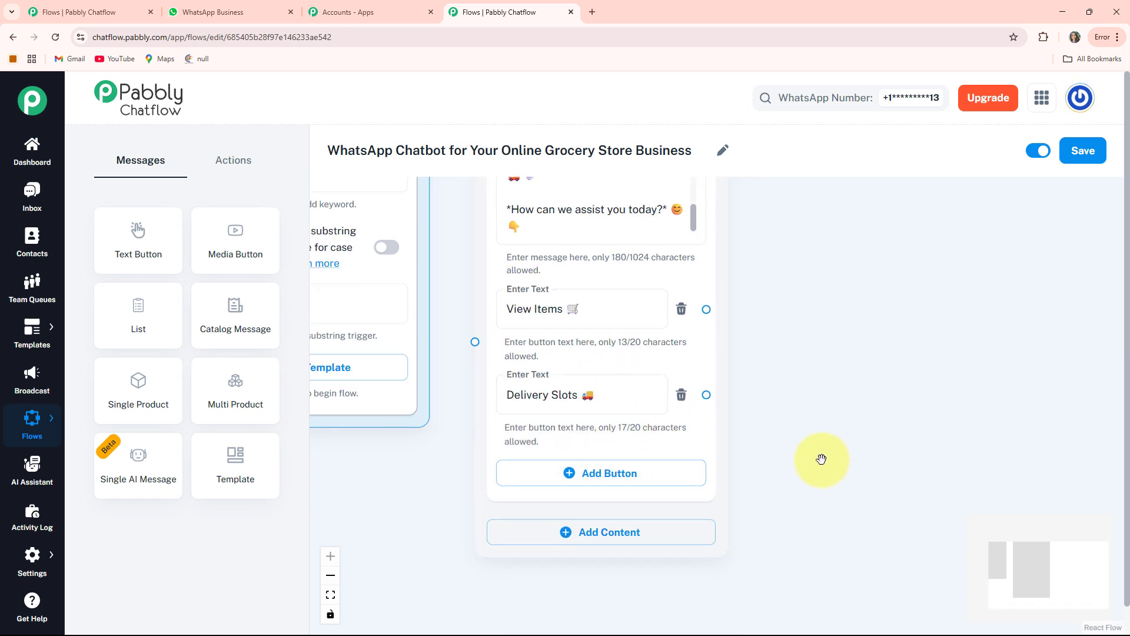
left_click(620, 480)
left_click(591, 473)
type("Contact Us 📞")
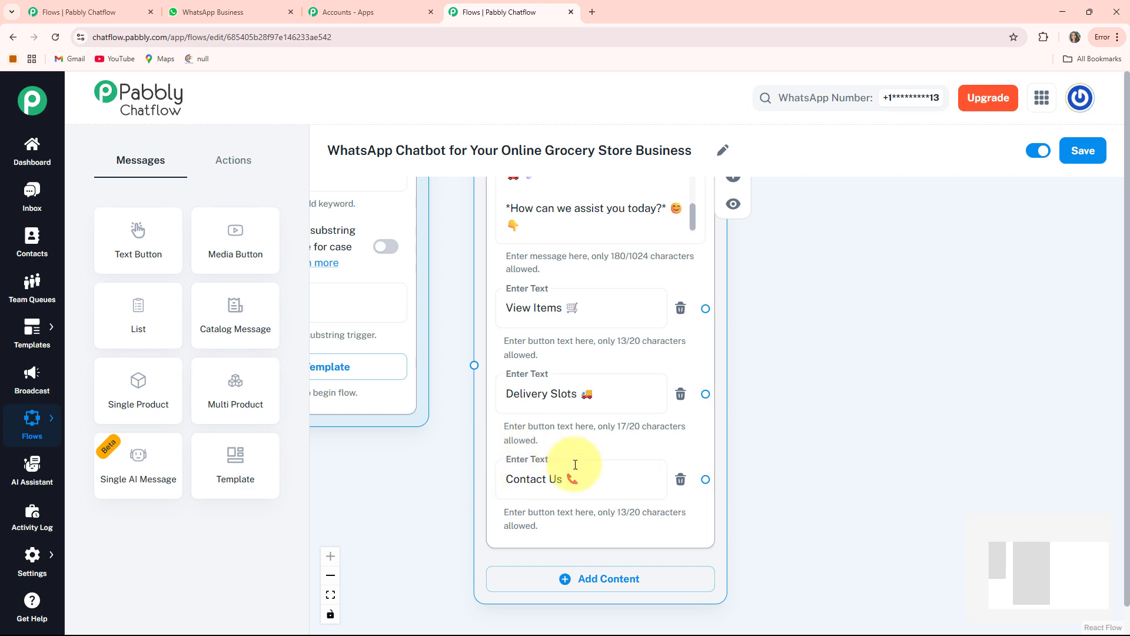
Connect the Flow Start node to the input of the welcome message node.
scroll(575, 467, "down", 5)
left_click_drag(516, 380, 533, 389)
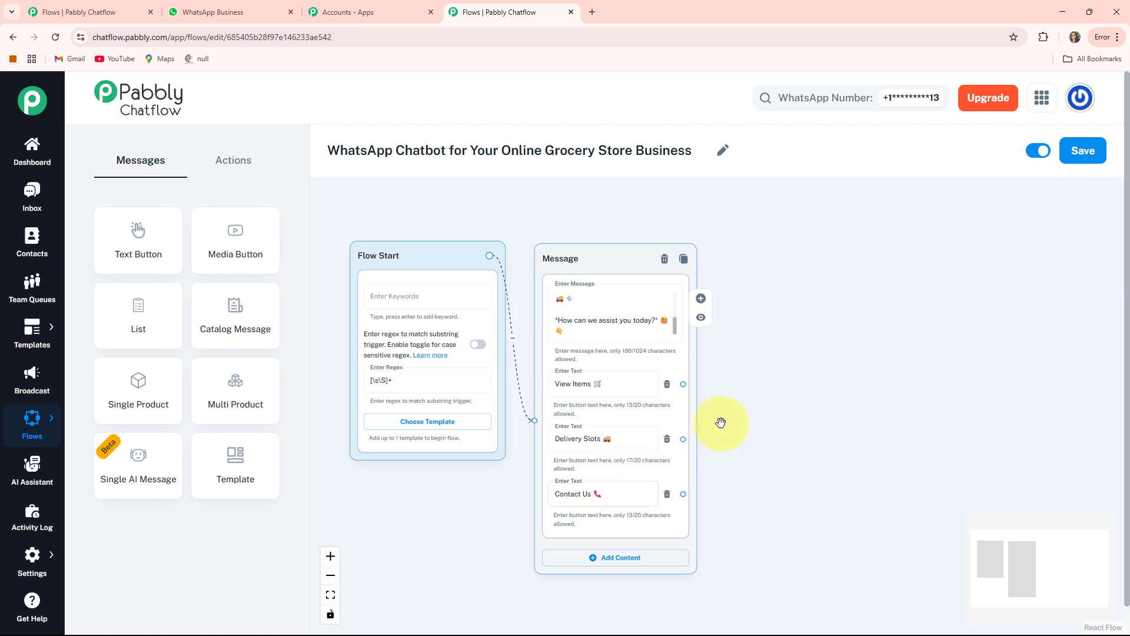
scroll(730, 419, "up", 3)
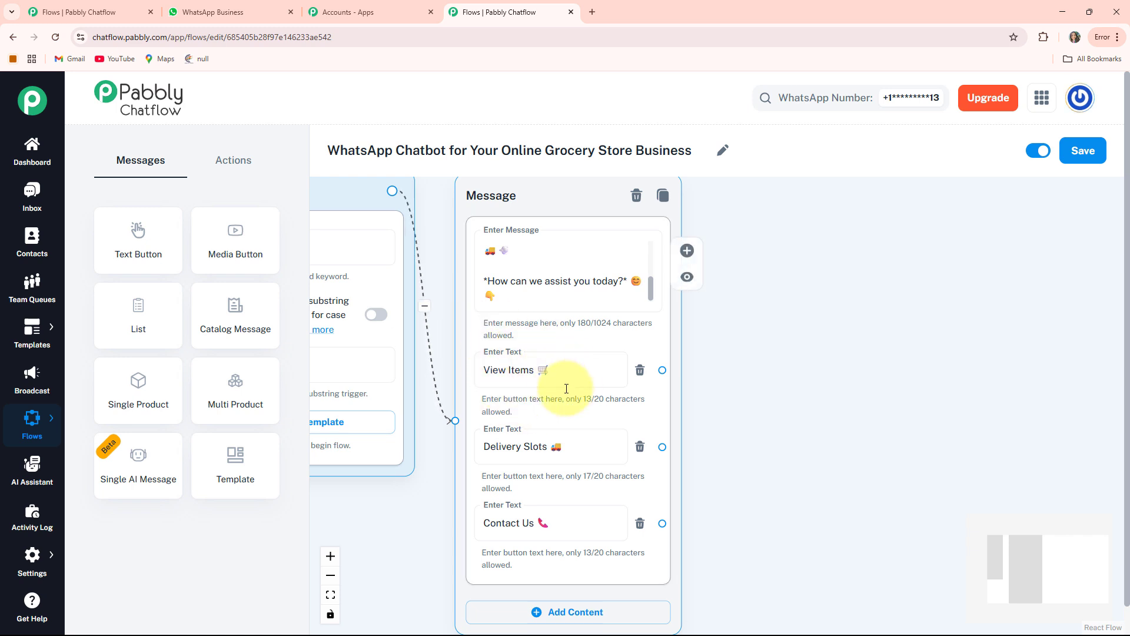
Add a Media Button message node and place it on the far side of the welcome message from Flow Start.
scroll(646, 404, "down", 3)
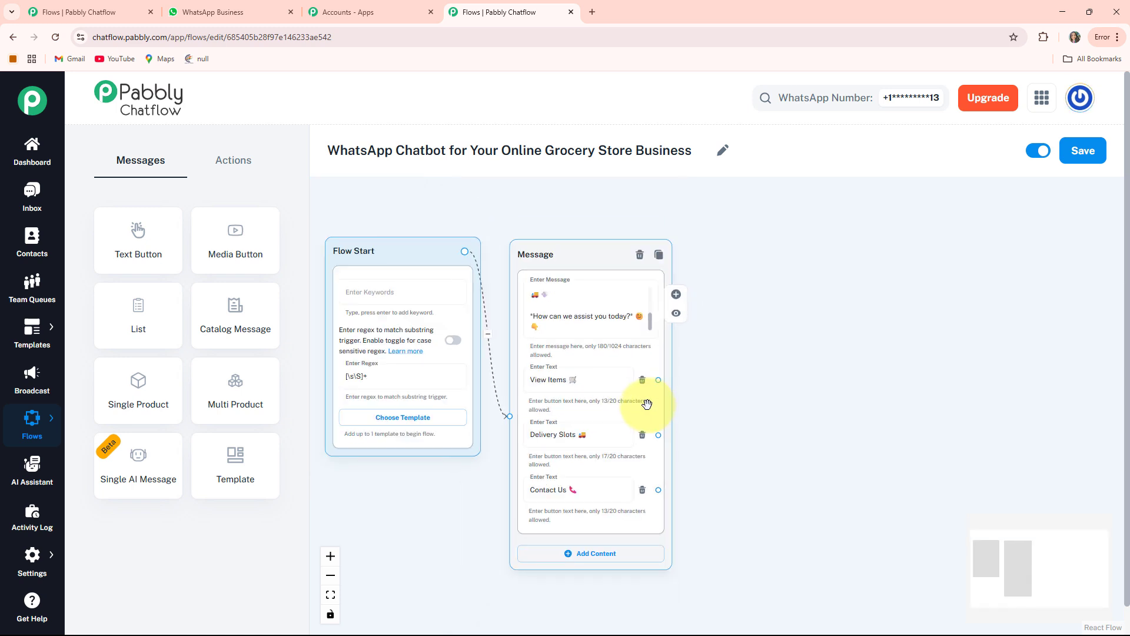
left_click(234, 235)
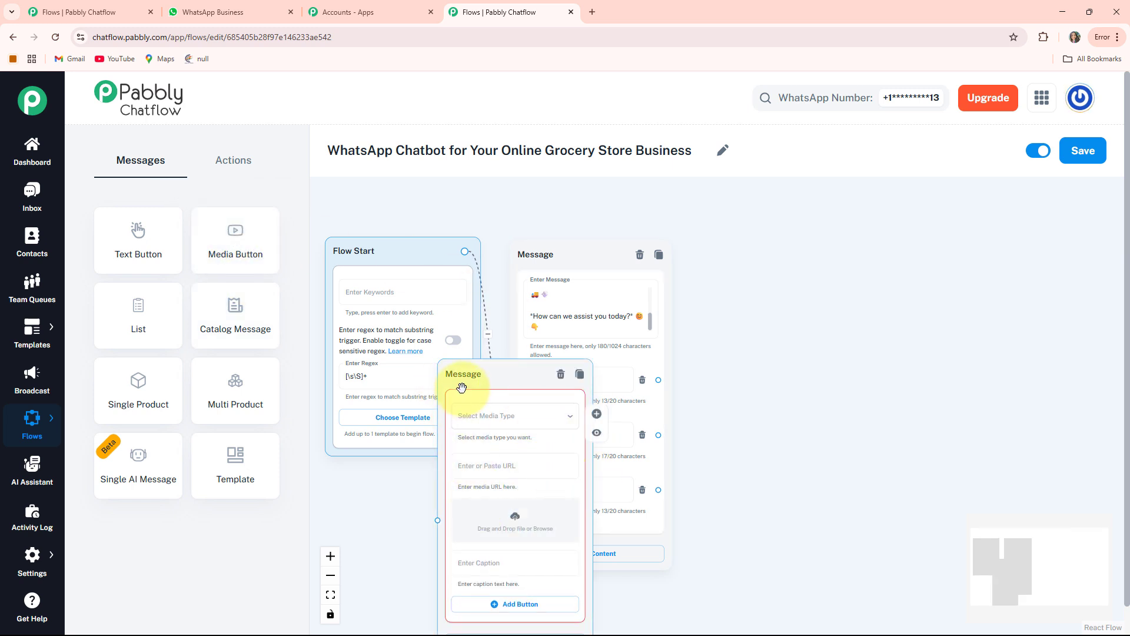
left_click_drag(474, 374, 741, 254)
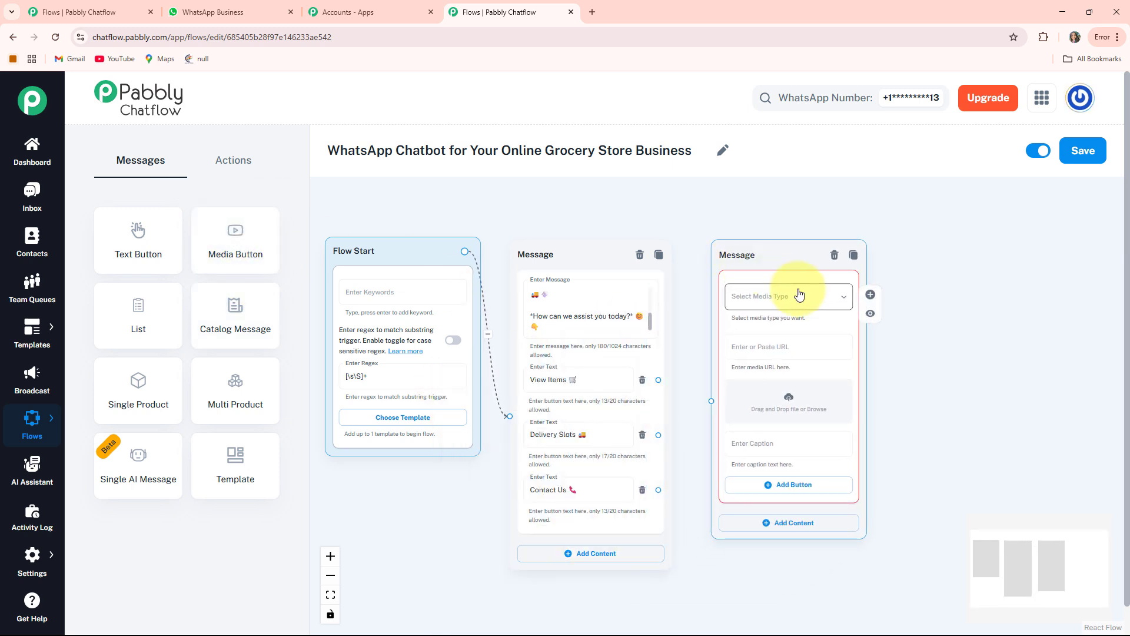
Set the new node's media type to Image and choose the file image (5) from Downloads as its picture.
scroll(963, 354, "up", 3)
left_click(682, 275)
left_click(635, 307)
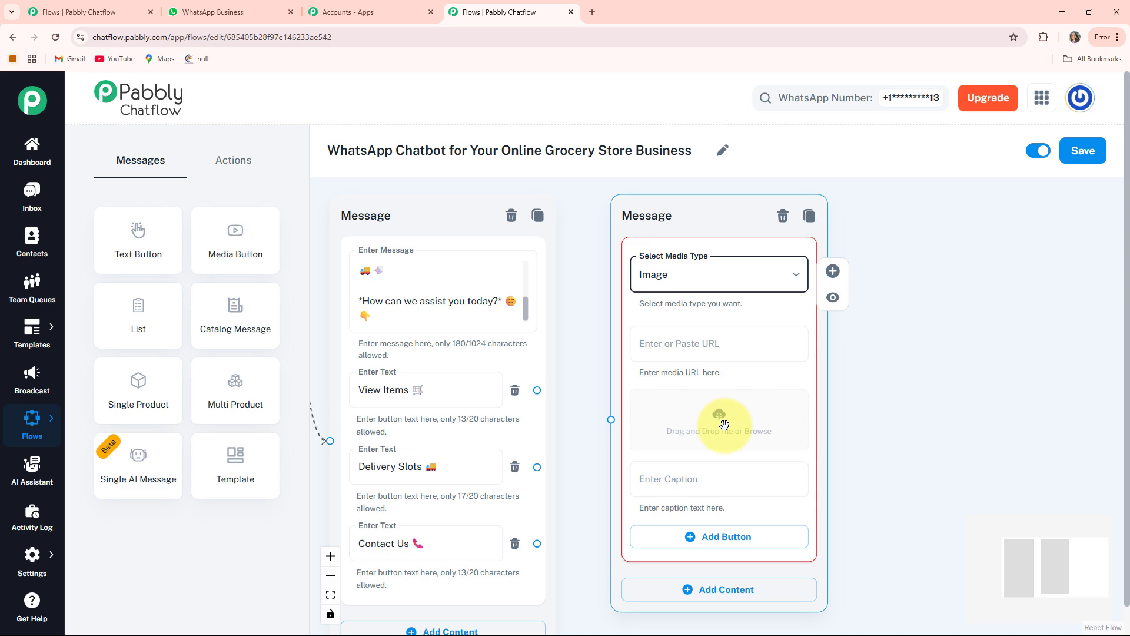
left_click(724, 422)
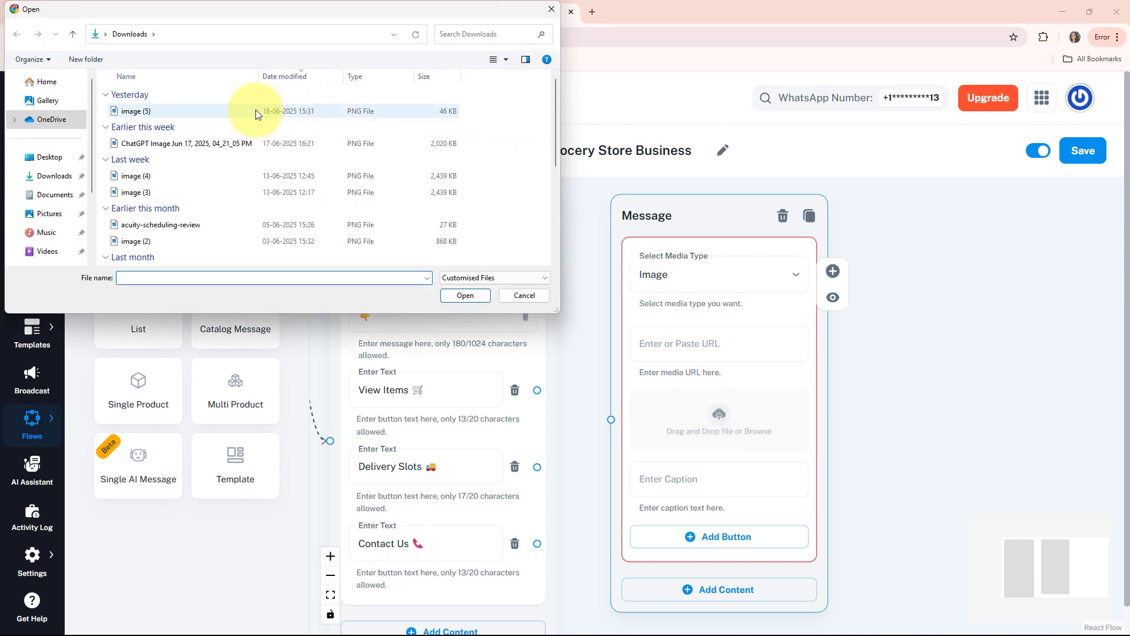
double_click(256, 109)
Enter the Toned Milk (1L Pack) caption with its price and add a button labelled Book Now 🛒.
scroll(902, 490, "down", 5)
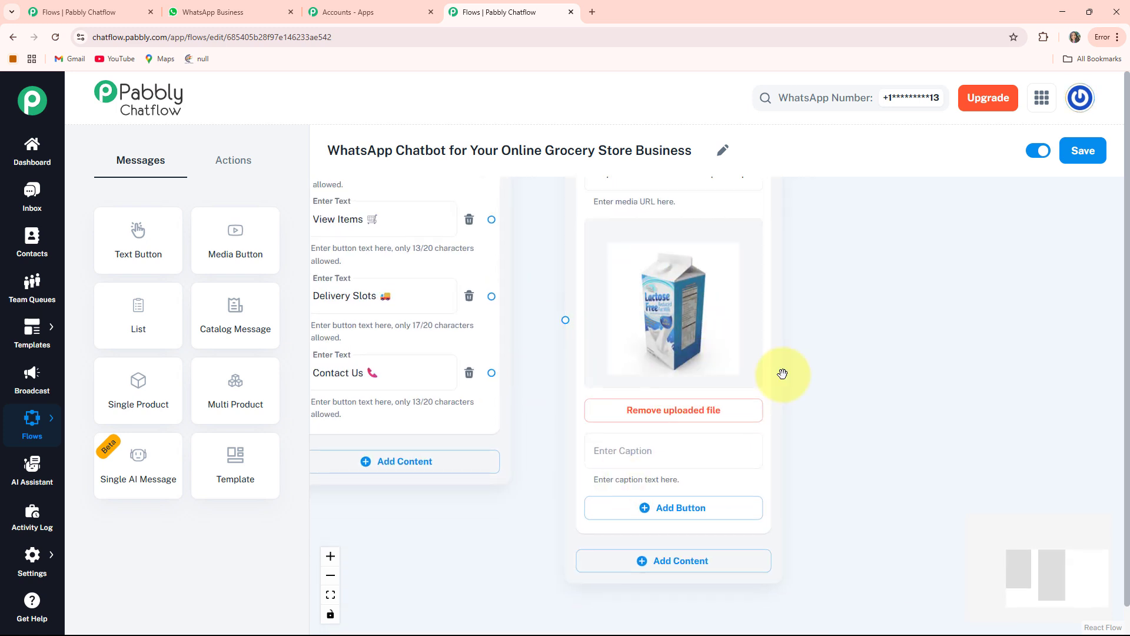
left_click(625, 455)
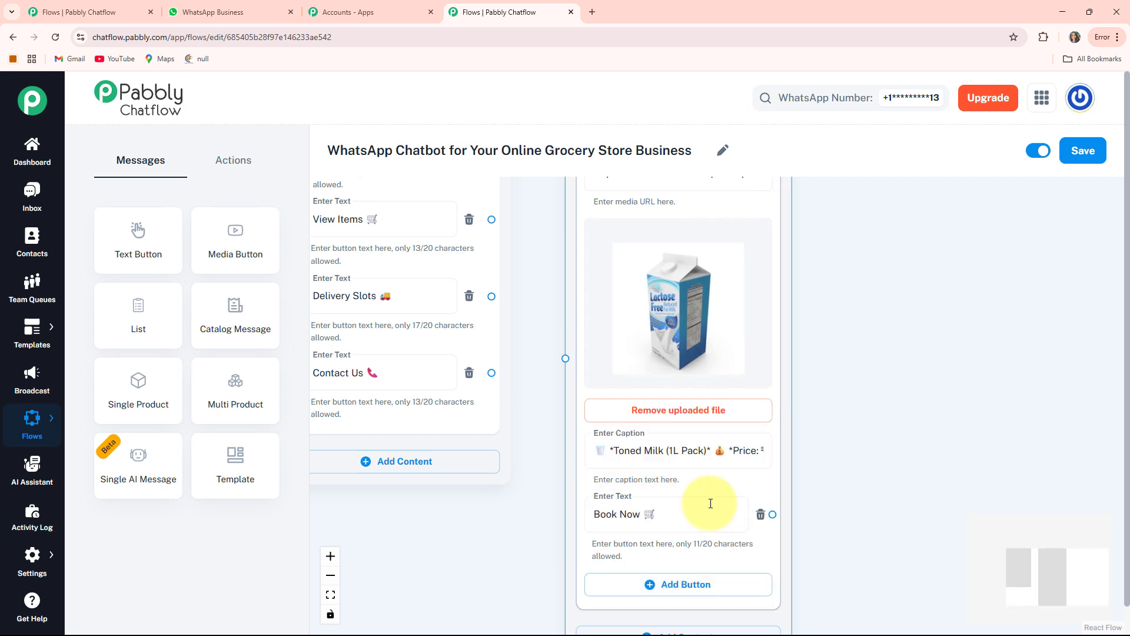
scroll(850, 424, "down", 5)
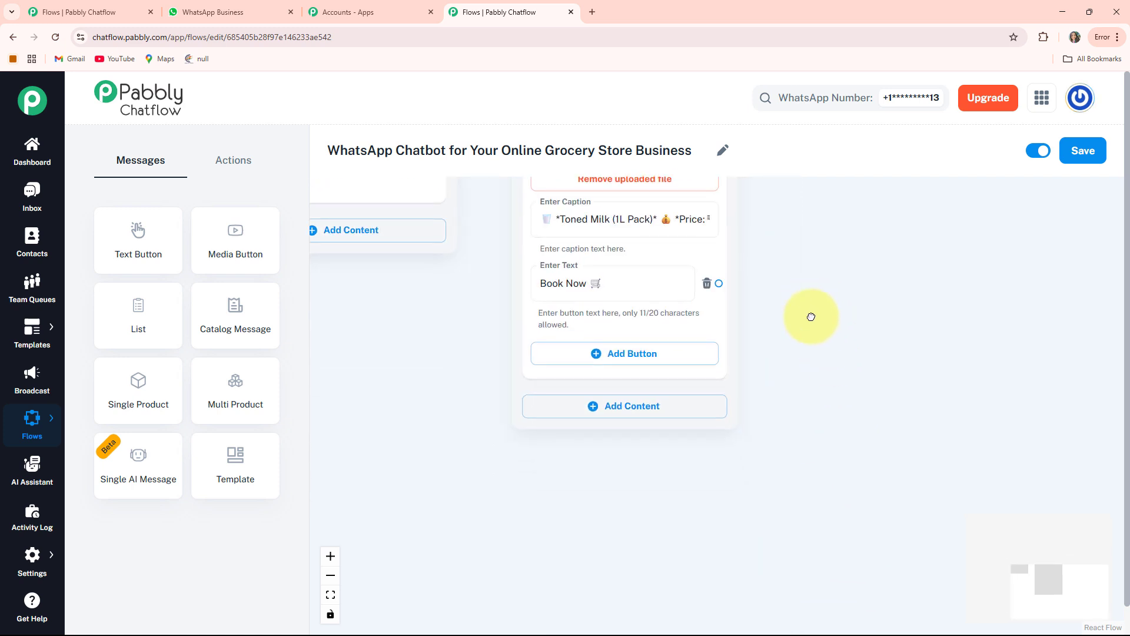
Add a second Media content block below the Toned Milk item and set its media type to Image.
scroll(575, 320, "up", 1)
scroll(840, 377, "down", 2)
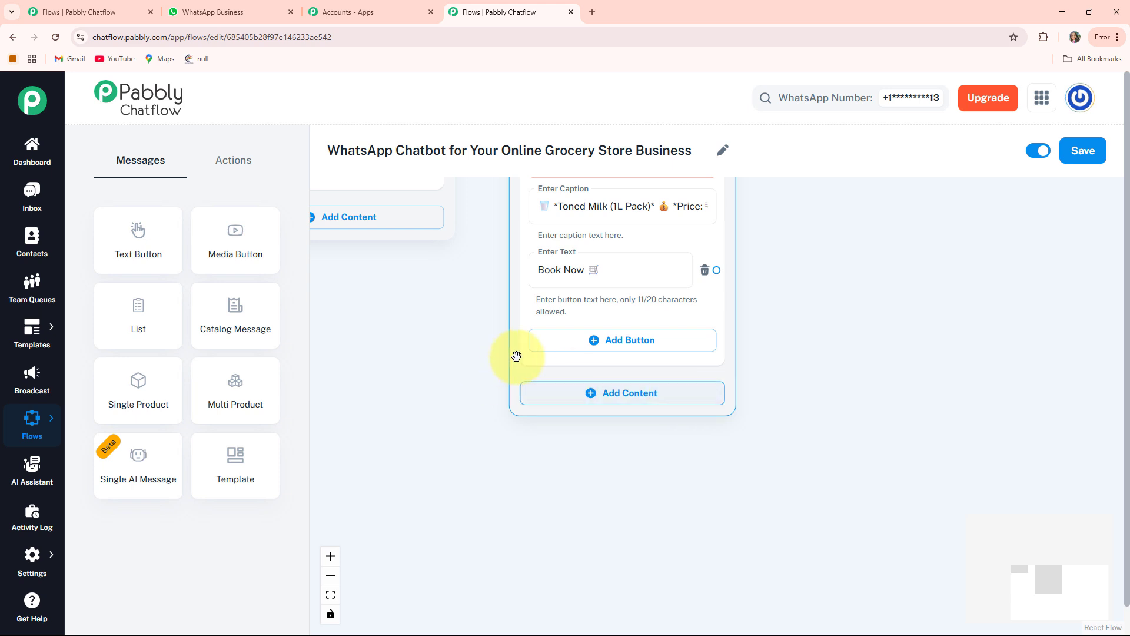
left_click(626, 400)
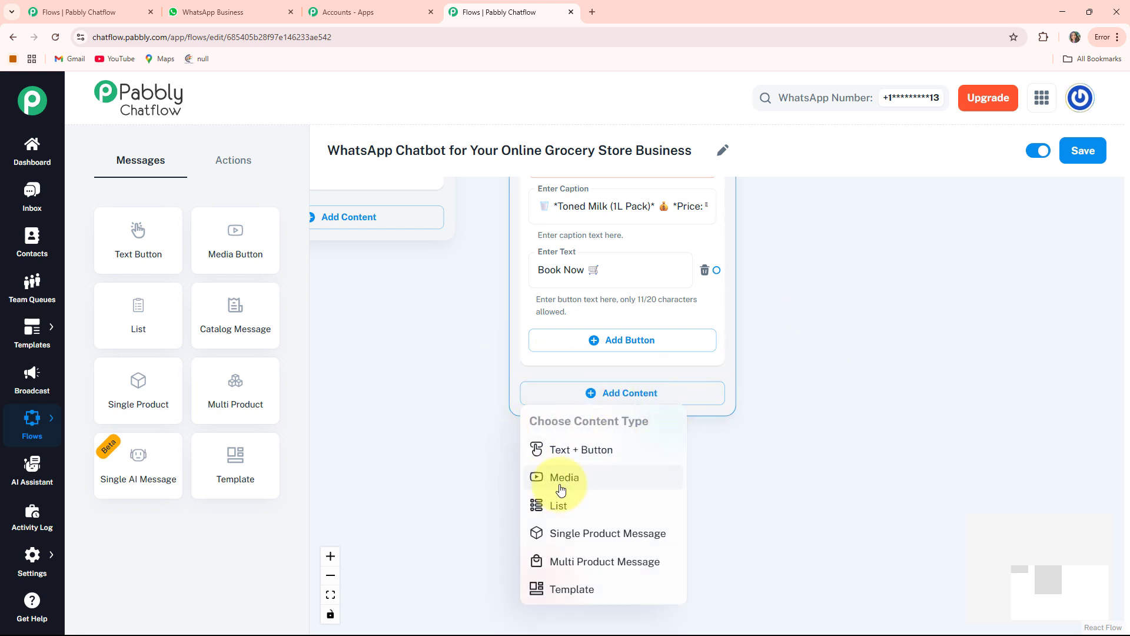
left_click(528, 478)
left_click_drag(819, 466, 780, 278)
left_click_drag(792, 374, 810, 413)
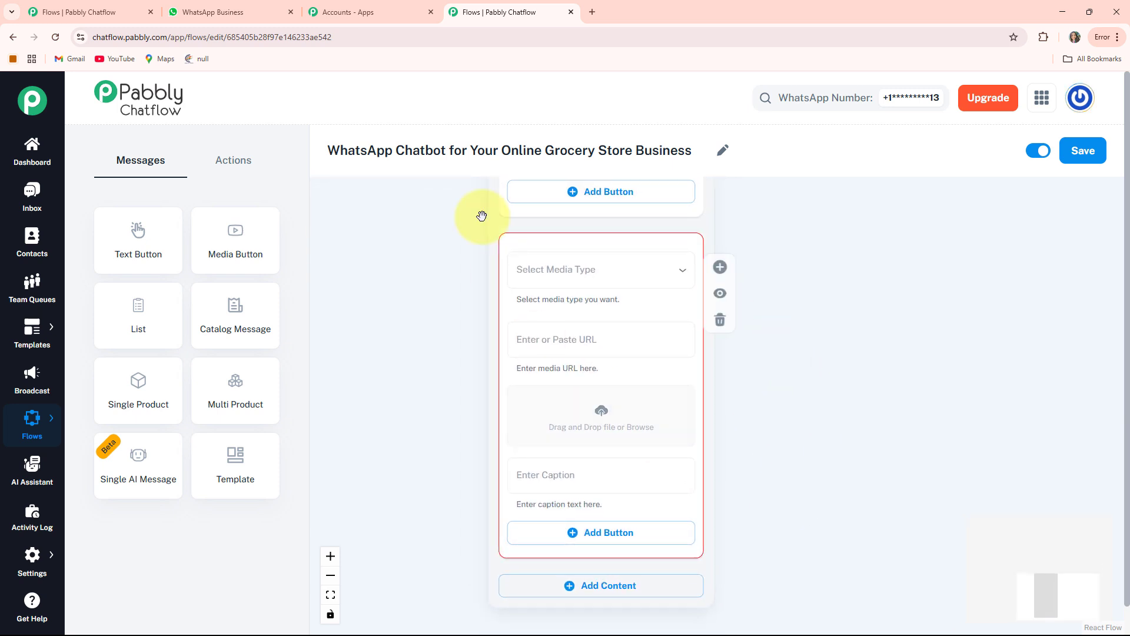
left_click(612, 270)
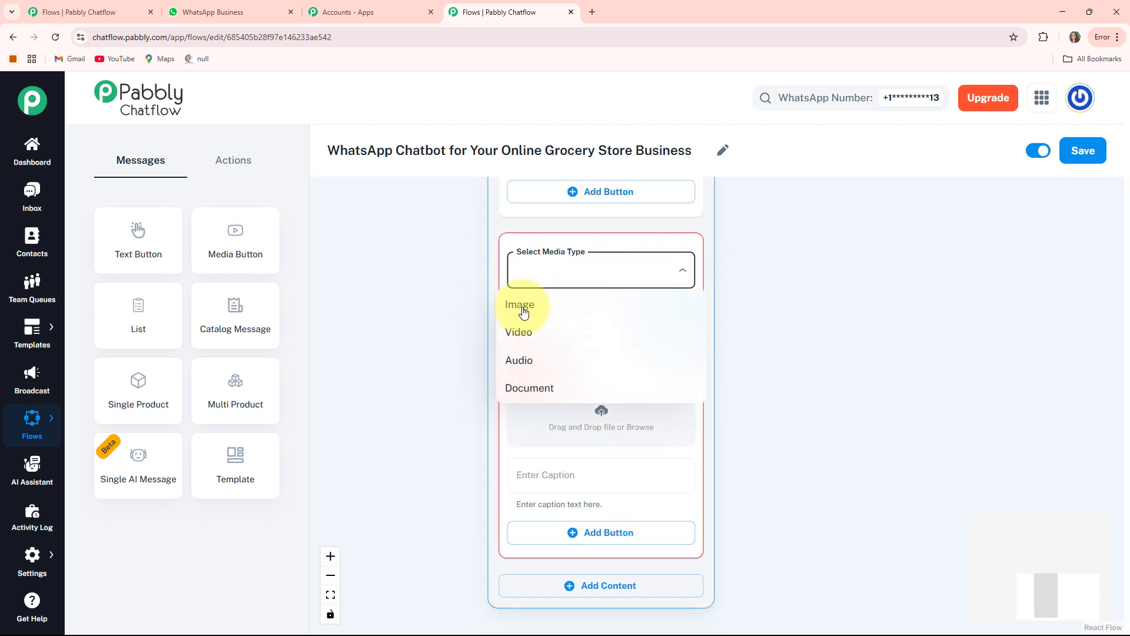
left_click(519, 304)
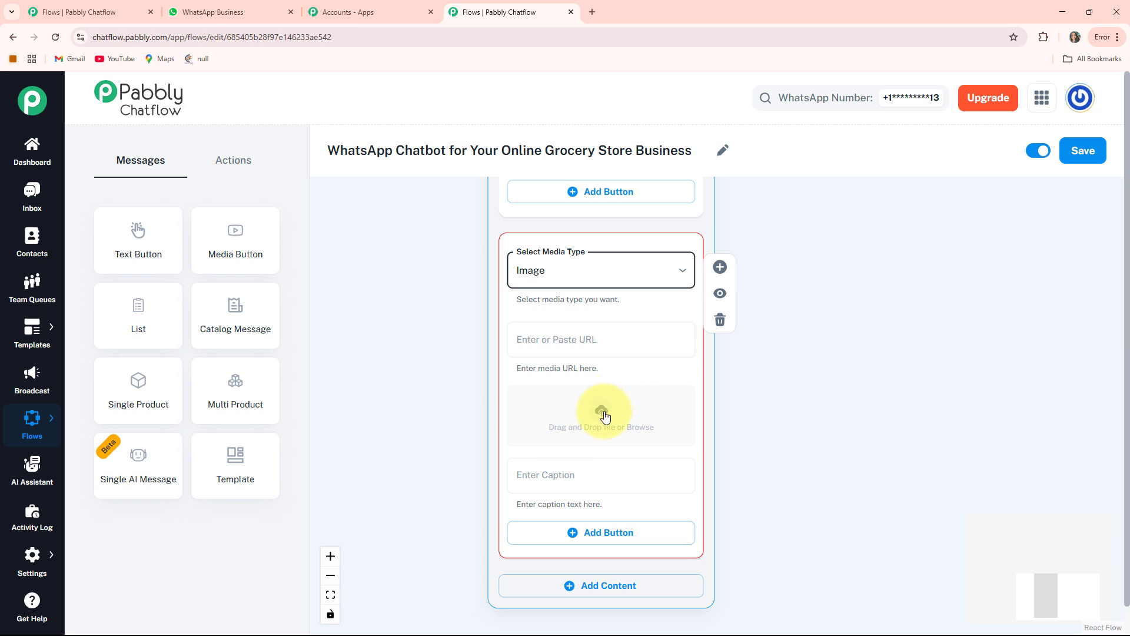
Load the red apples picture into the second media block and enter the Red Apples (Premium) caption with its price.
left_click(604, 416)
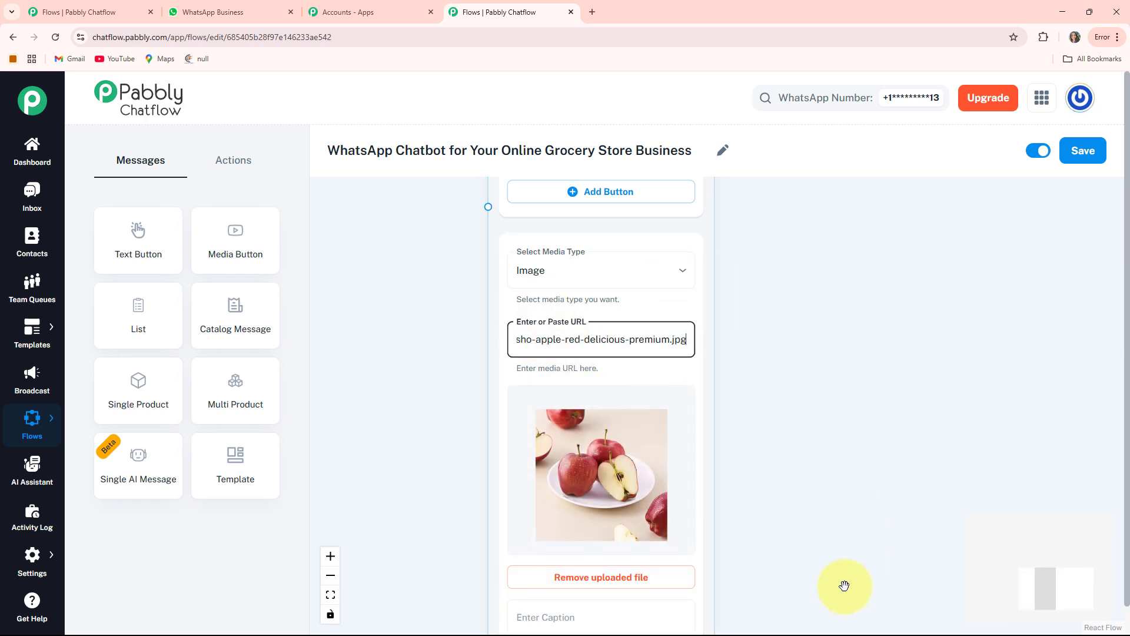
left_click_drag(628, 515, 655, 286)
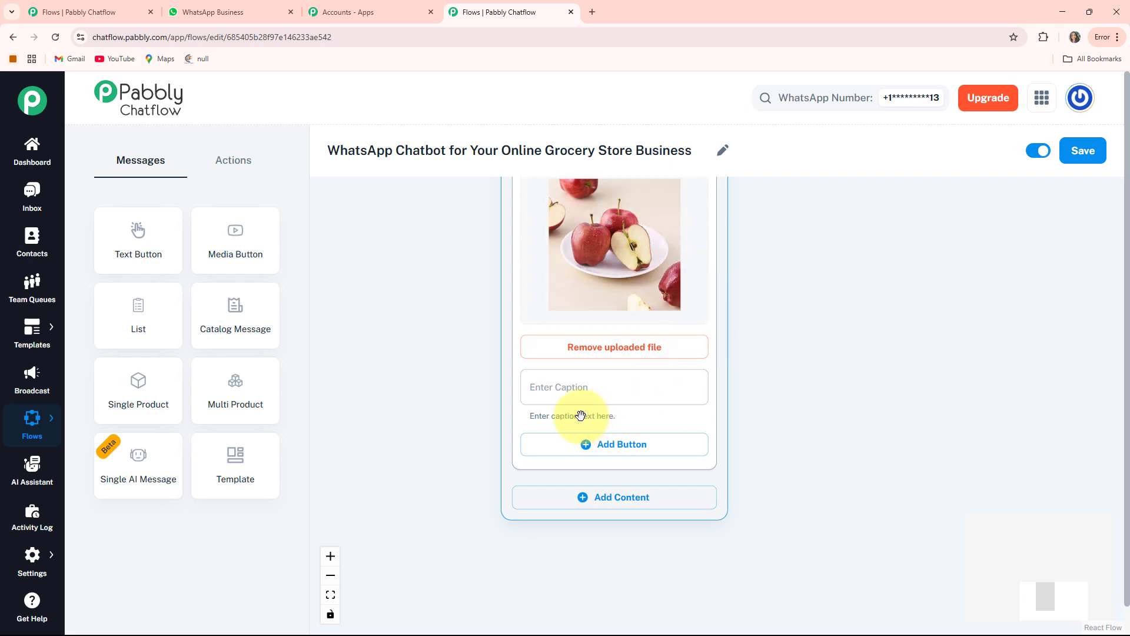
left_click(547, 388)
key("ctrl+v")
Add a button labelled Book Now 🛒 to the Red Apples media block.
scroll(813, 536, "down", 1)
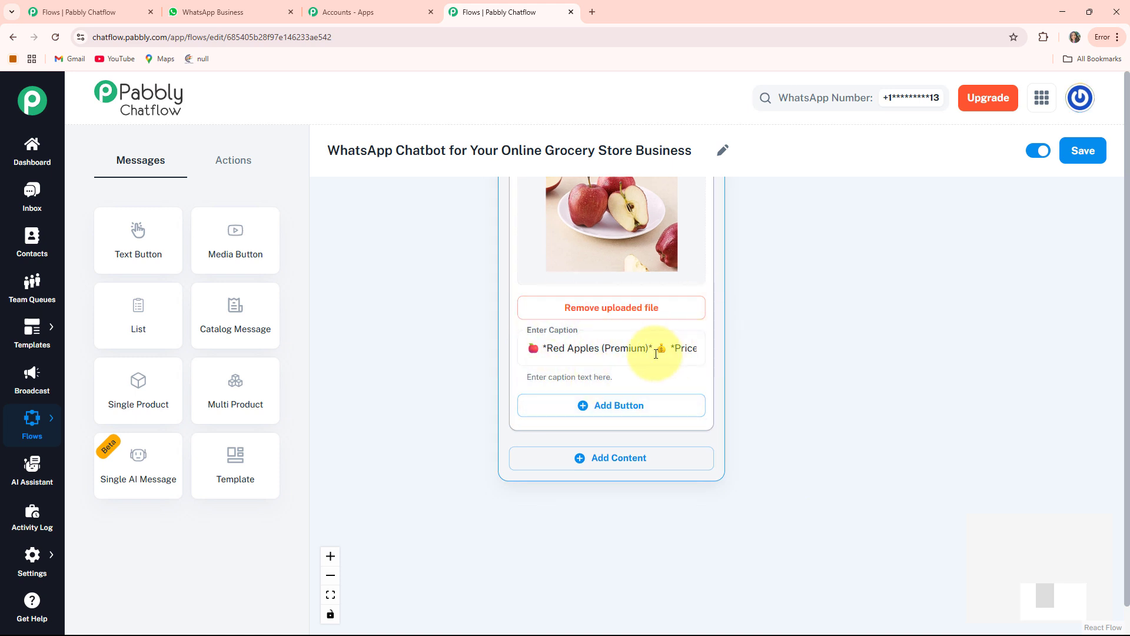
left_click(603, 406)
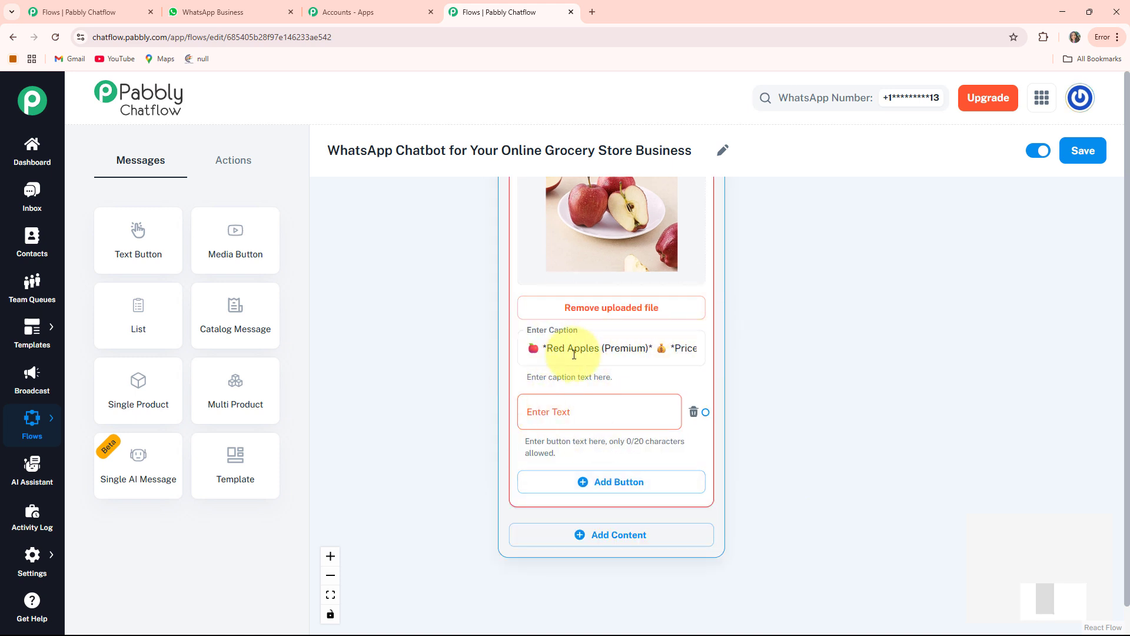
left_click(543, 408)
type("Book Now 🛒")
Add a third Media content block of type Image for Brown Bread – Whole Wheat, with its picture, caption and a Book Now 🛒 button.
scroll(777, 542, "down", 3)
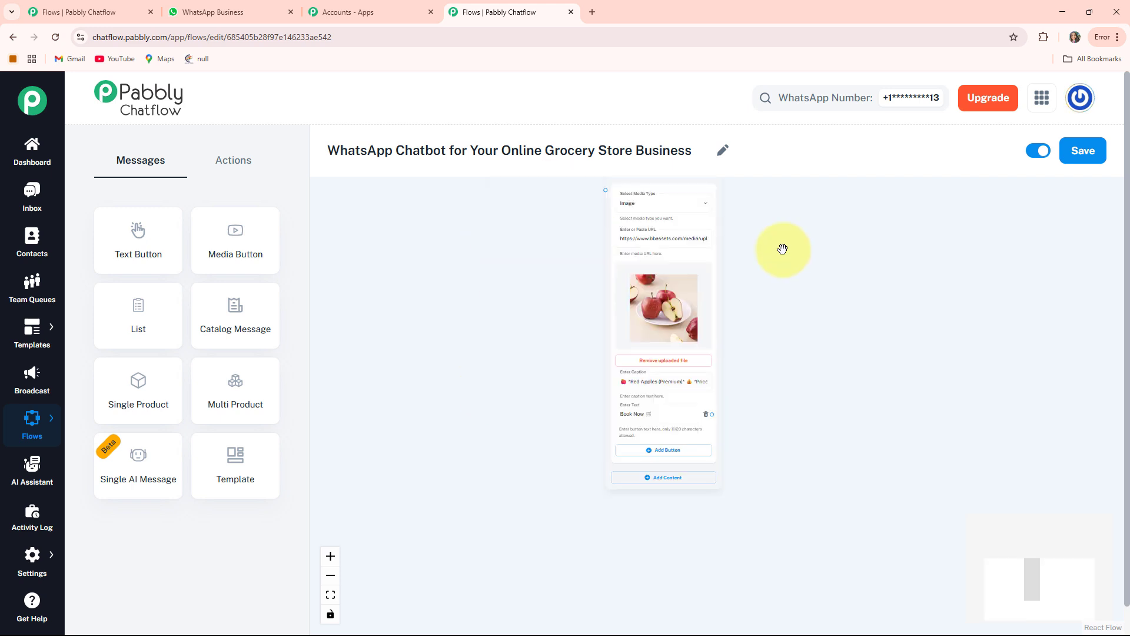
left_click_drag(779, 262, 701, 397)
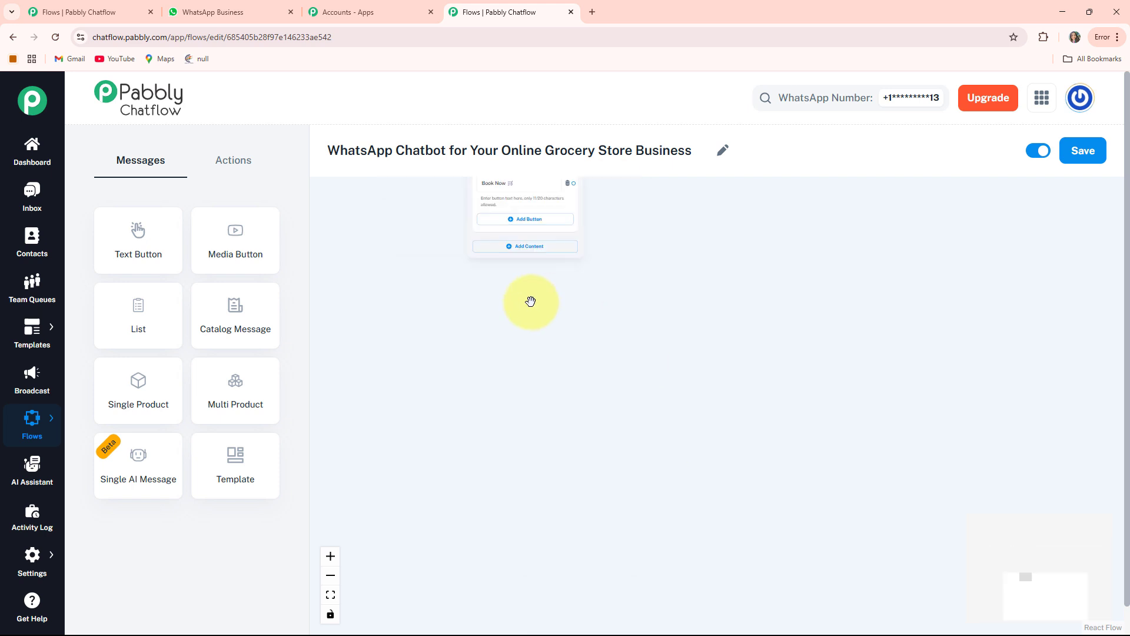
left_click_drag(541, 255, 557, 270)
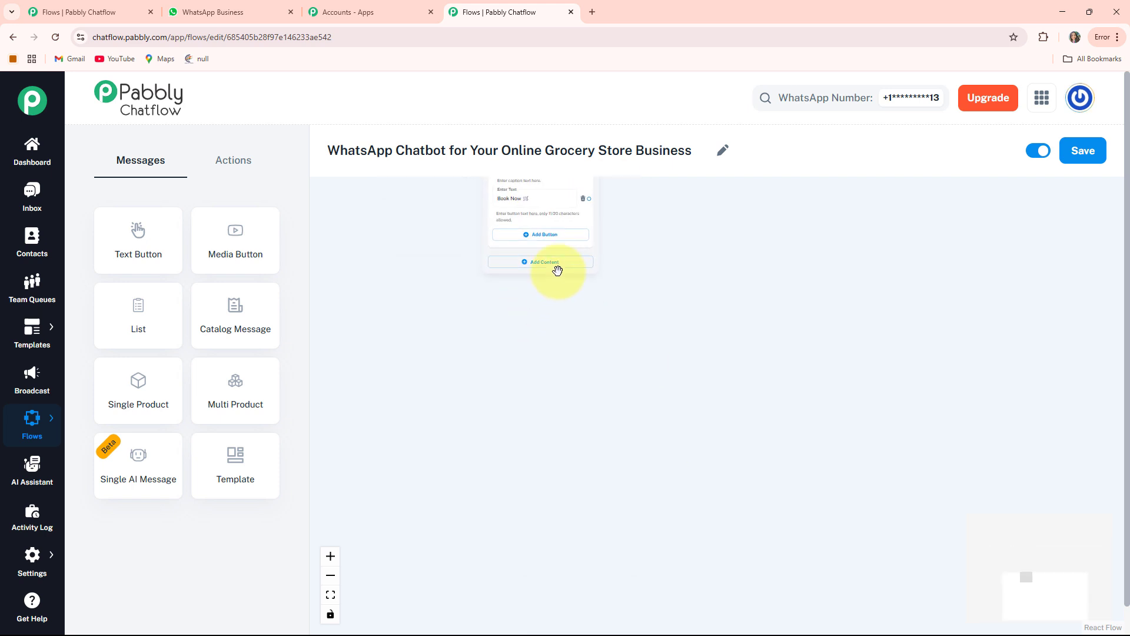
left_click(558, 266)
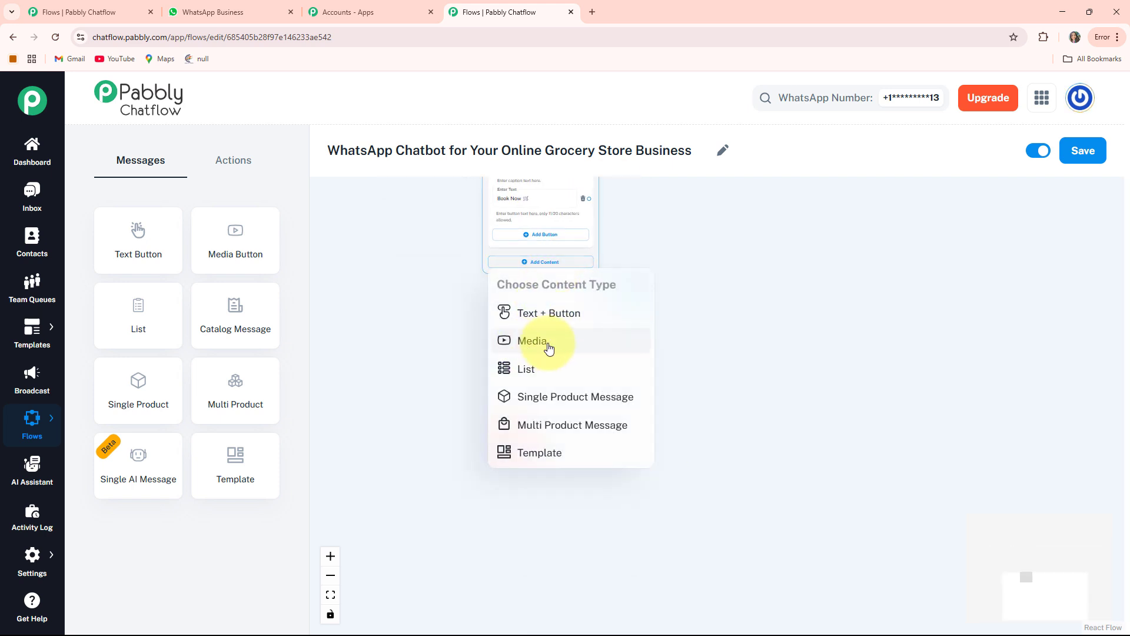
left_click(549, 347)
left_click(546, 282)
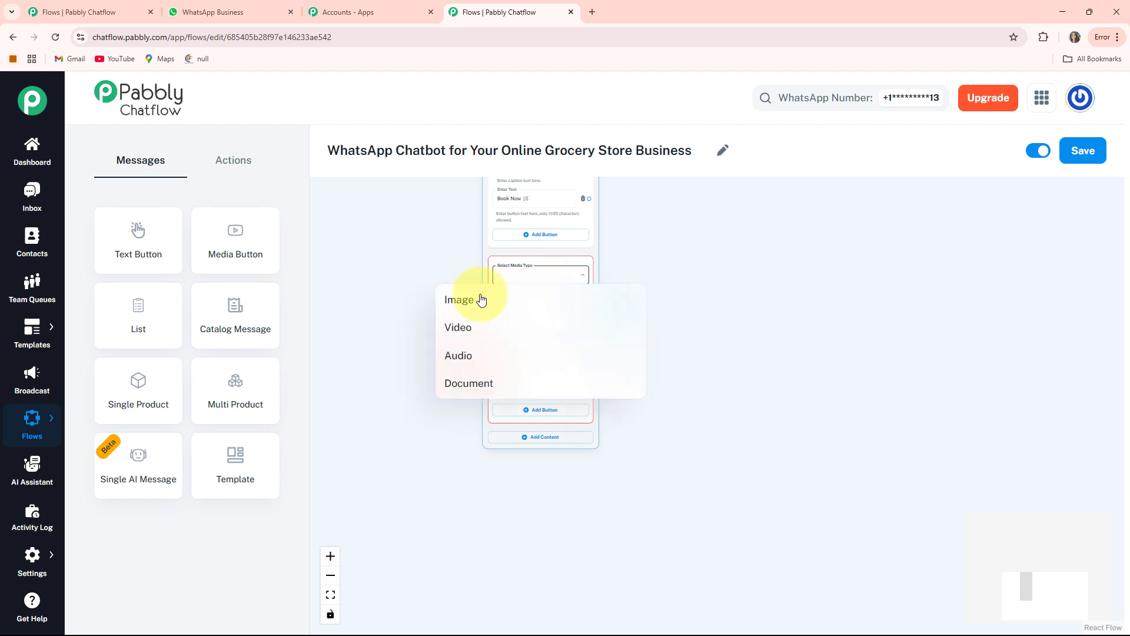
left_click(454, 297)
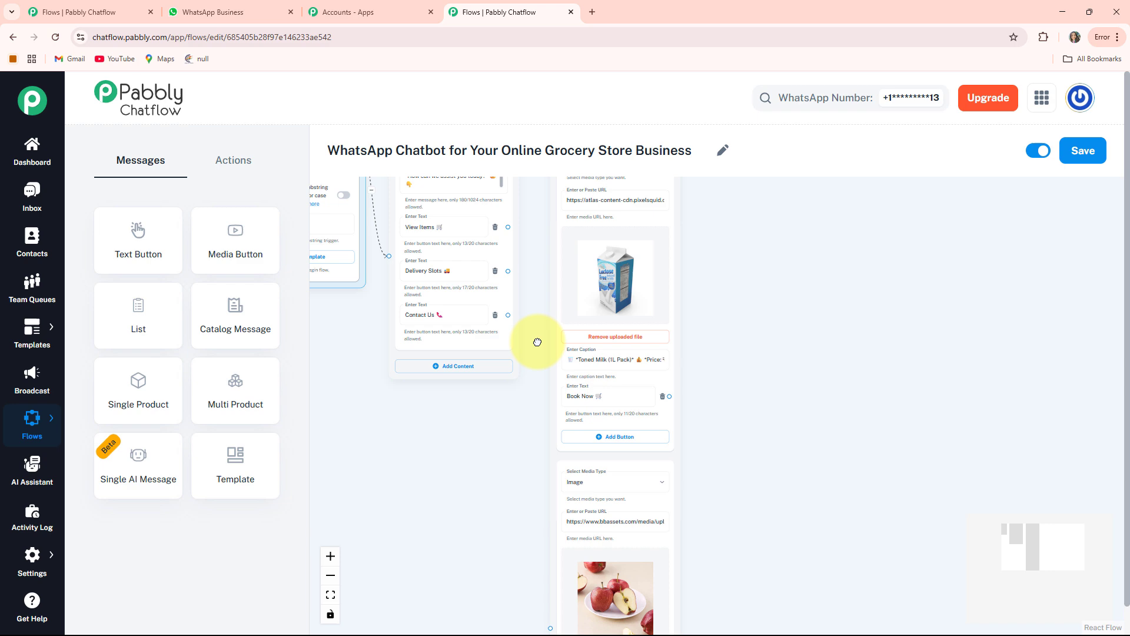
Connect the View Items button of the welcome message to the product media message node.
left_click_drag(537, 342, 542, 347)
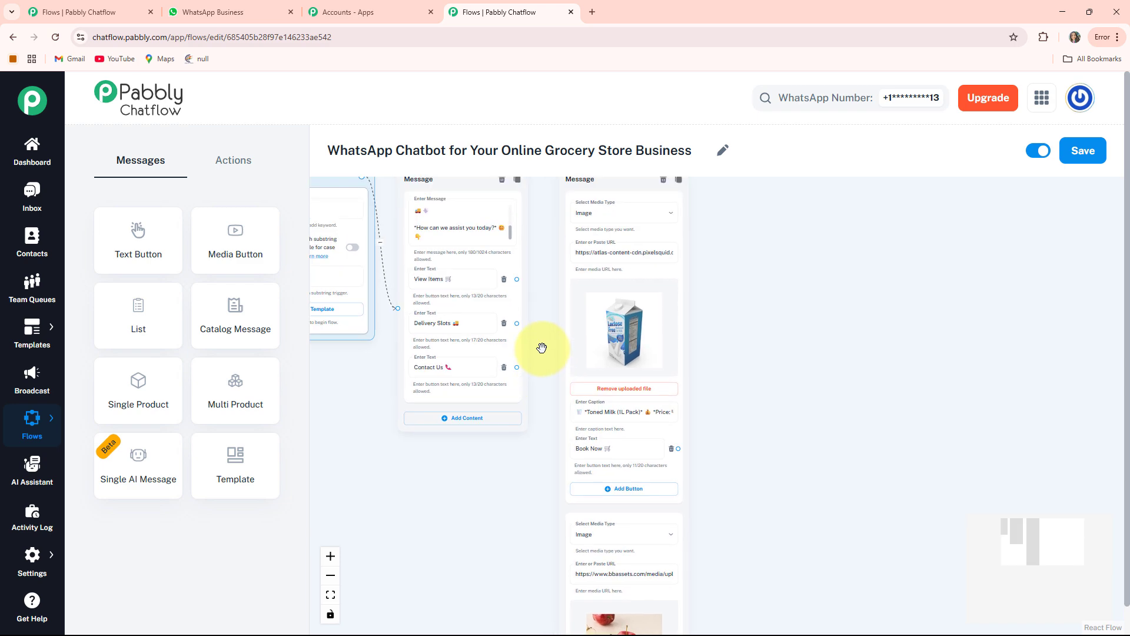
scroll(542, 347, "up", 4)
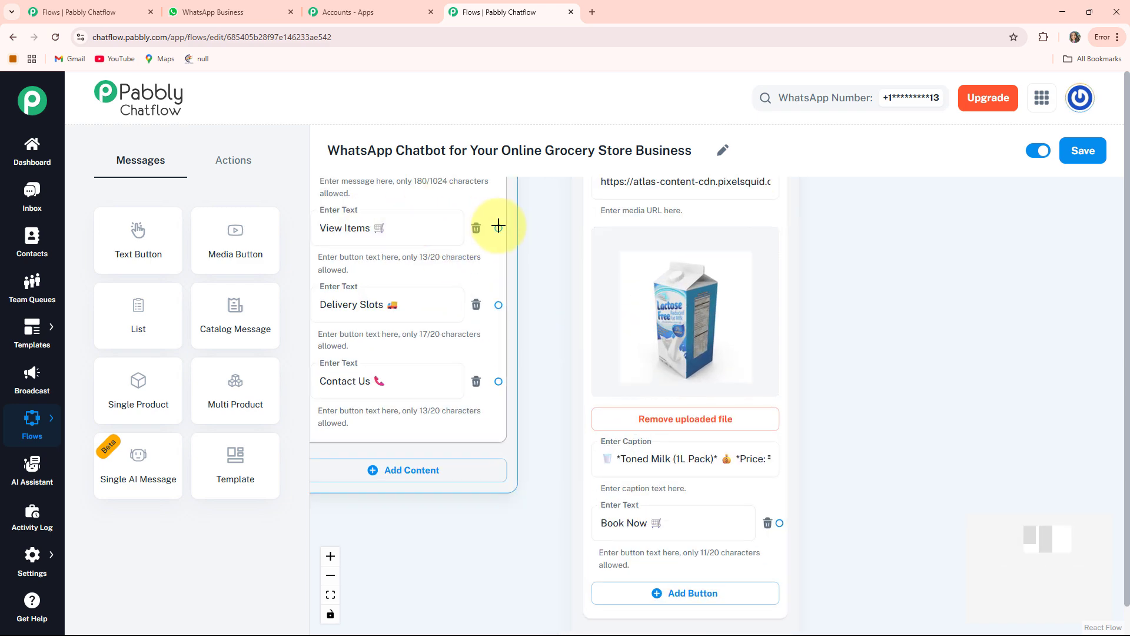
scroll(507, 589, "down", 10)
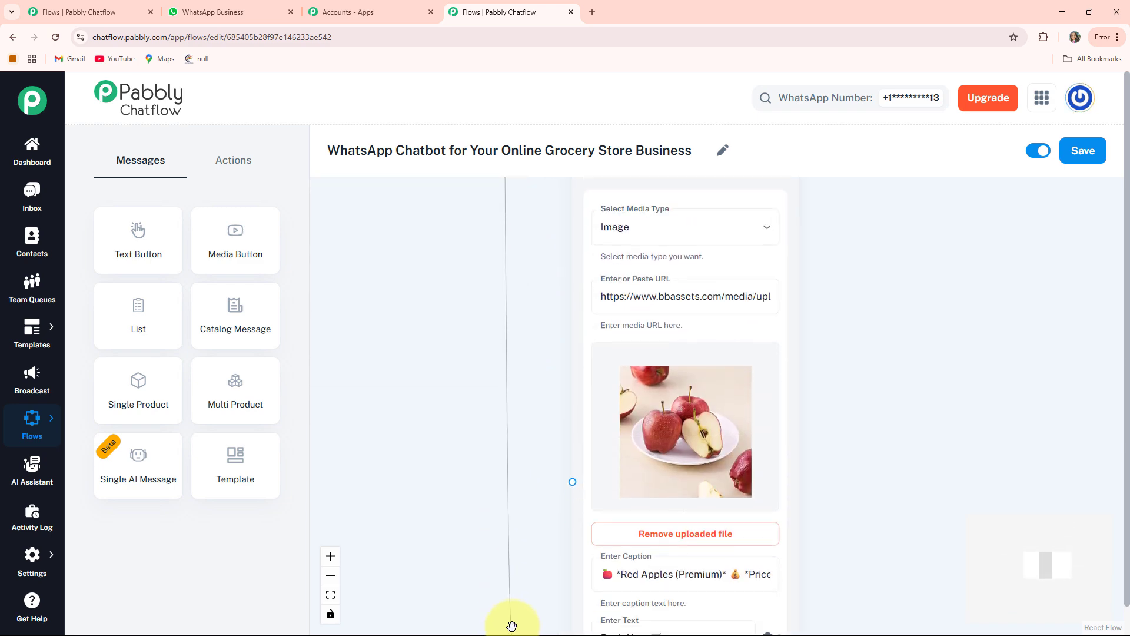
left_click(330, 595)
left_click_drag(686, 423, 704, 373)
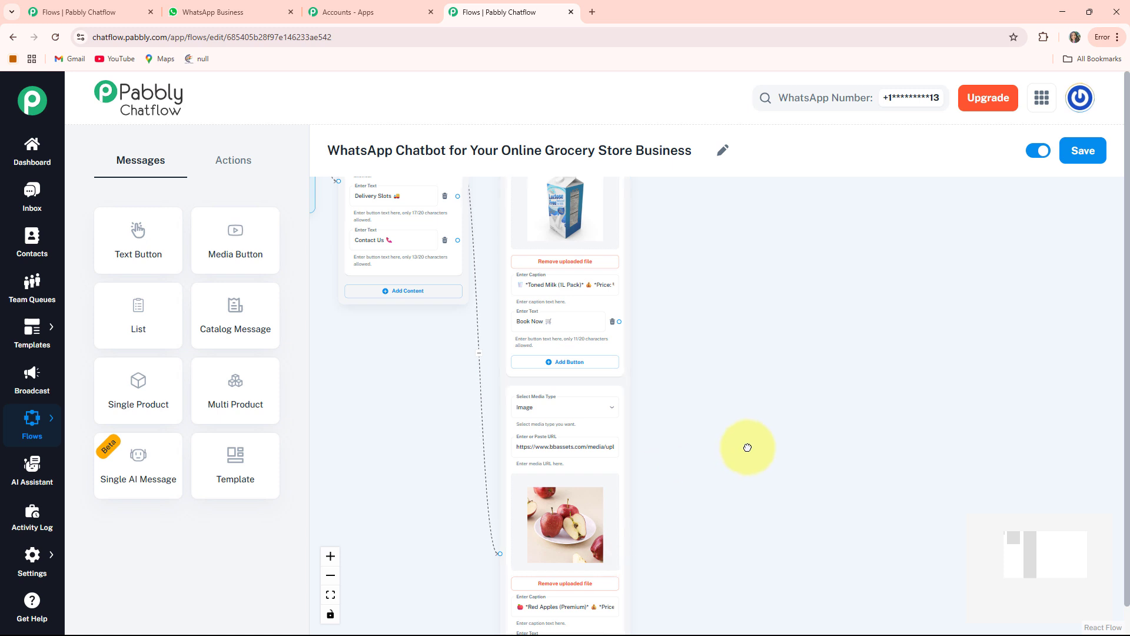
Add an Ask Question node beside the product media message node.
left_click_drag(748, 447, 651, 431)
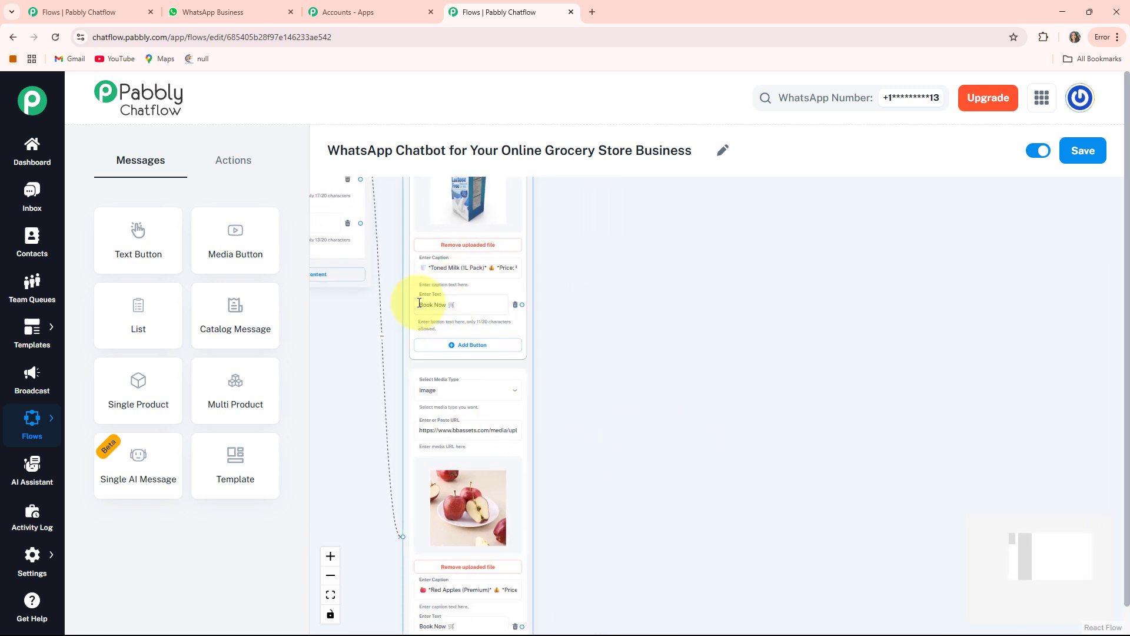
left_click_drag(610, 391, 591, 383)
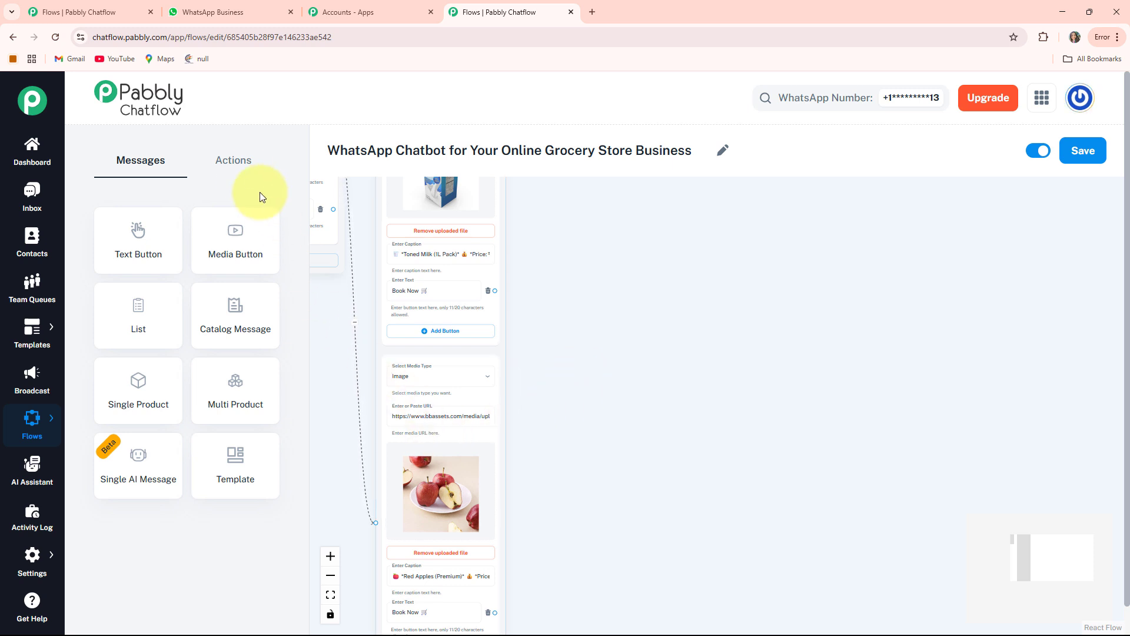
left_click(230, 164)
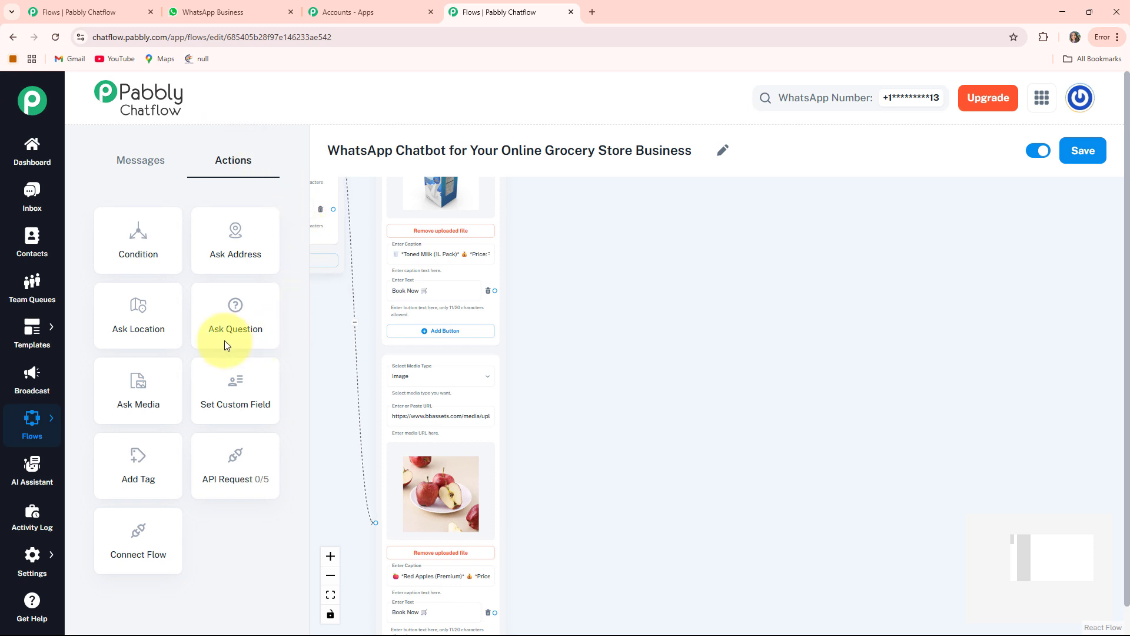
scroll(676, 345, "down", 2)
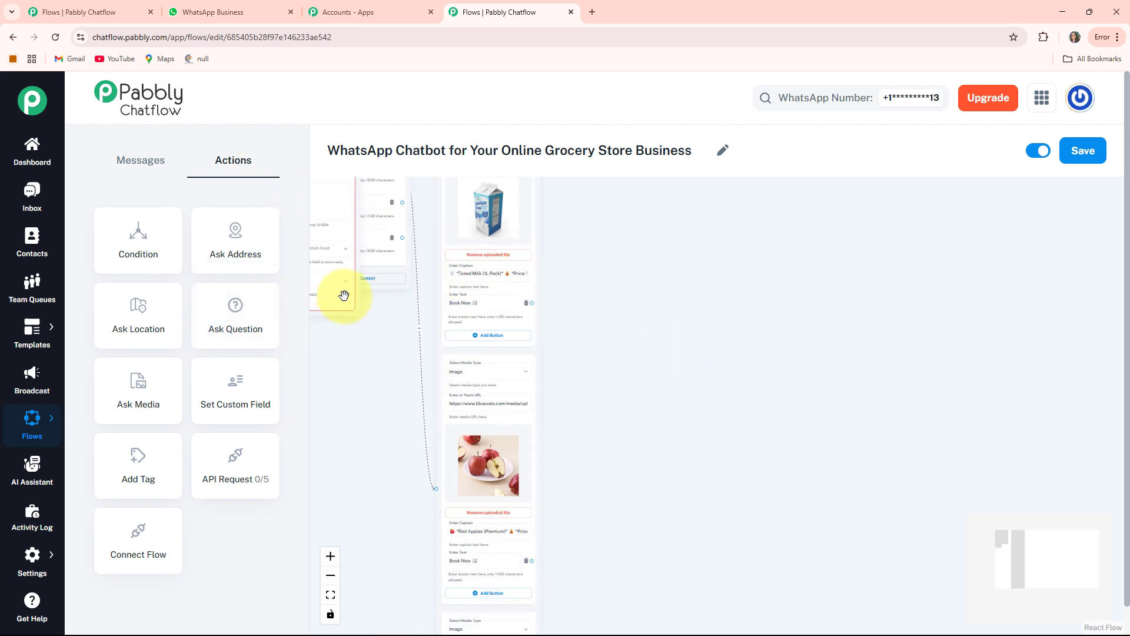
left_click_drag(335, 294, 641, 346)
scroll(755, 336, "up", 4)
left_click_drag(667, 279, 748, 439)
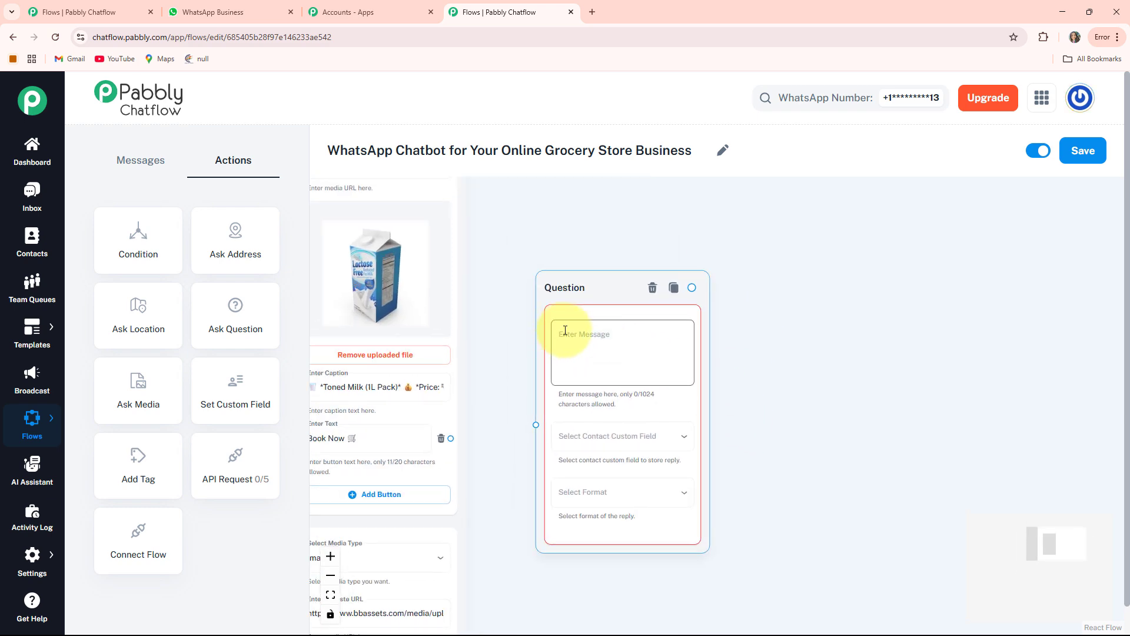
Set the question to *Please Provide Your Full Name:* 😊, storing the reply in the FullName custom field with the Text format.
left_click(565, 330)
type("*Please Provide Your Full Name:* 😊")
left_click_drag(775, 457, 759, 379)
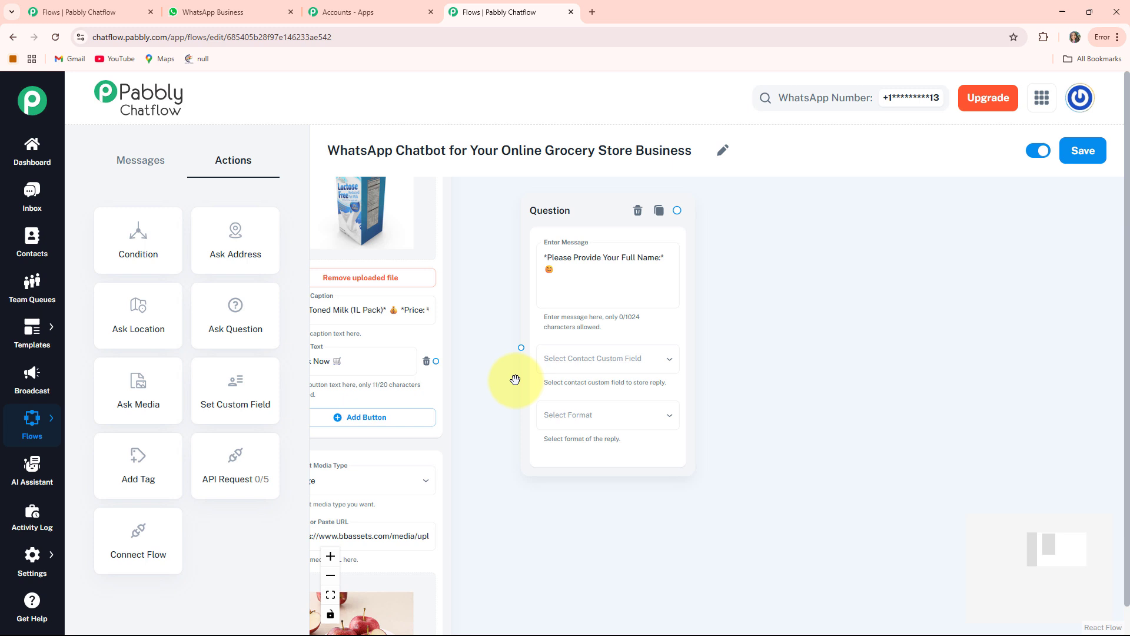
left_click(585, 371)
left_click(559, 280)
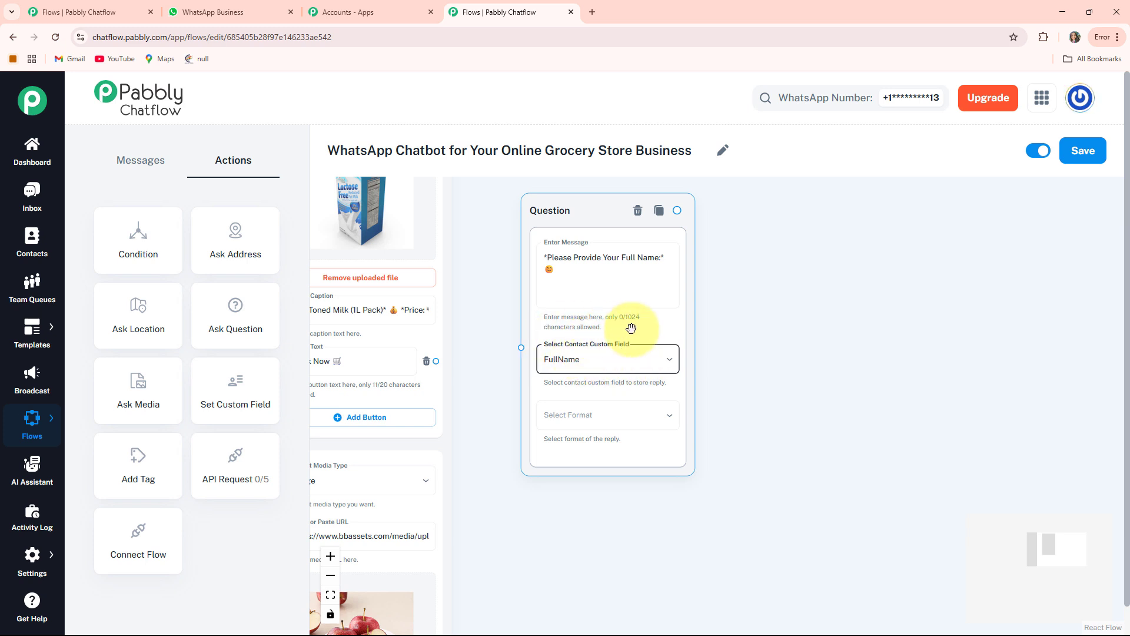
left_click(592, 421)
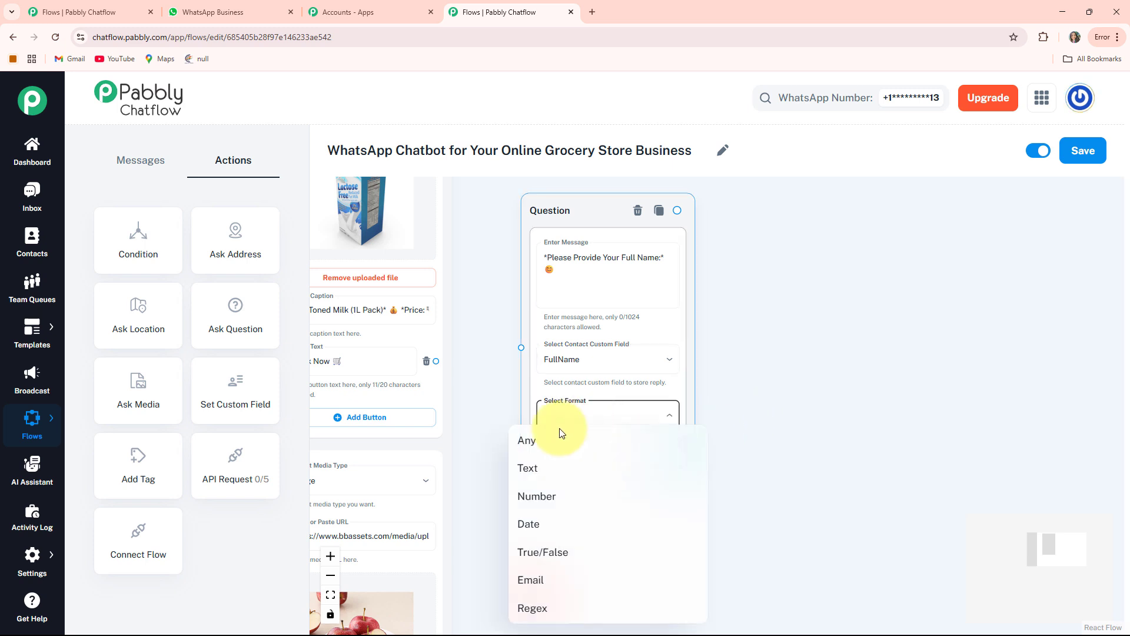
left_click(528, 472)
left_click_drag(762, 479, 732, 398)
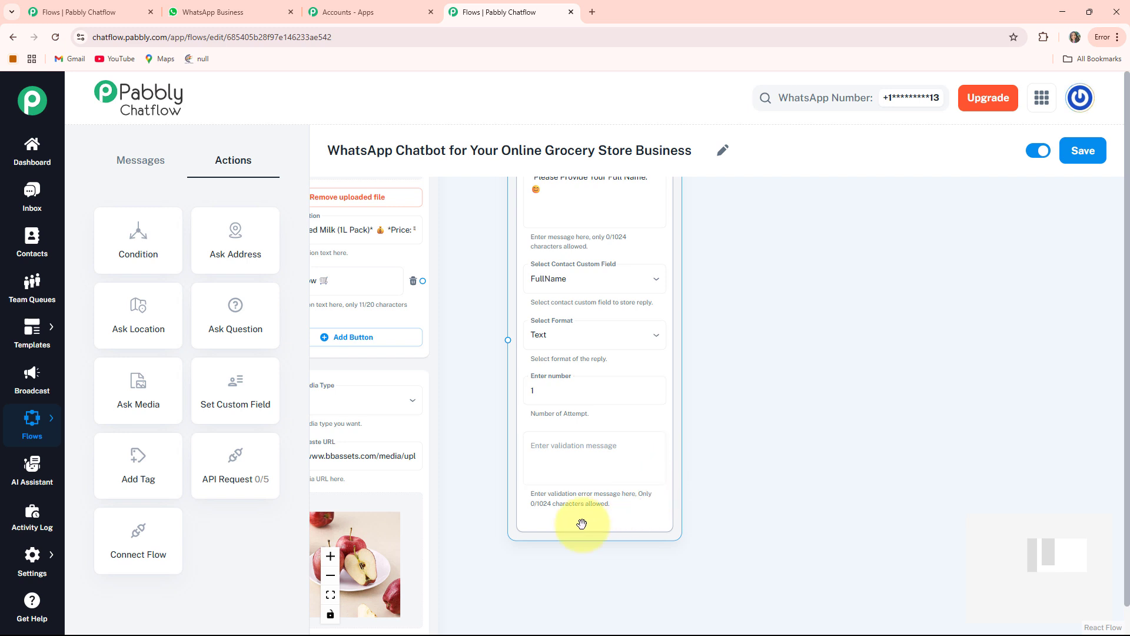
Connect the Book Now buttons of the Toned Milk, Red Apples and Brown Bread blocks to the full name question node.
left_click_drag(468, 323, 552, 437)
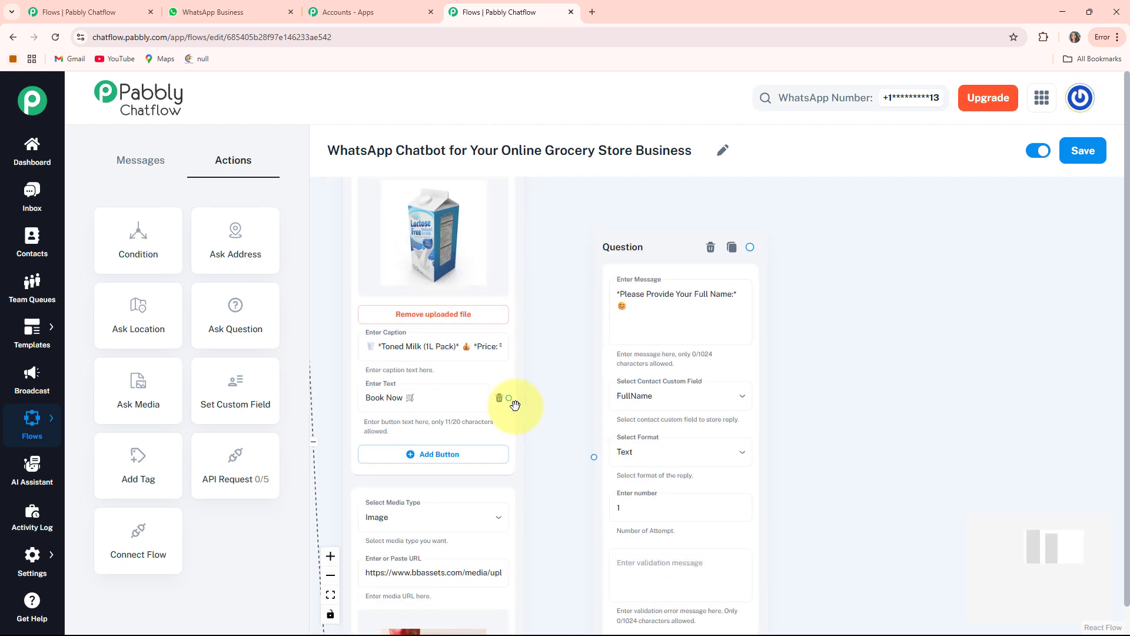
left_click_drag(509, 398, 598, 459)
left_click_drag(535, 529, 541, 286)
left_click_drag(533, 596, 576, 375)
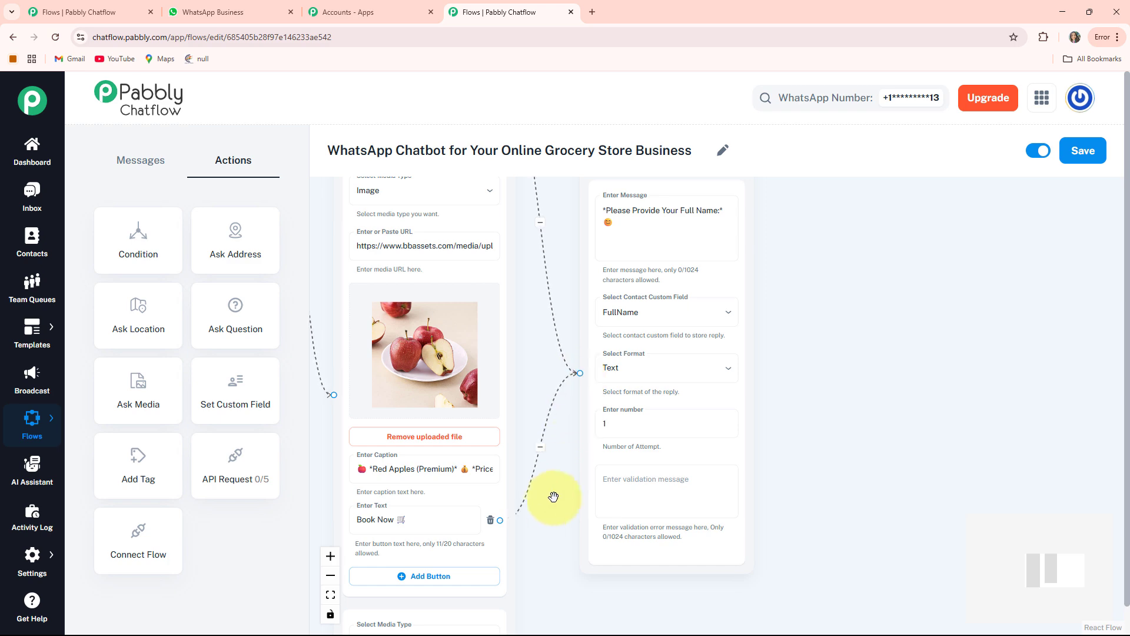
scroll(553, 496, "down", 10)
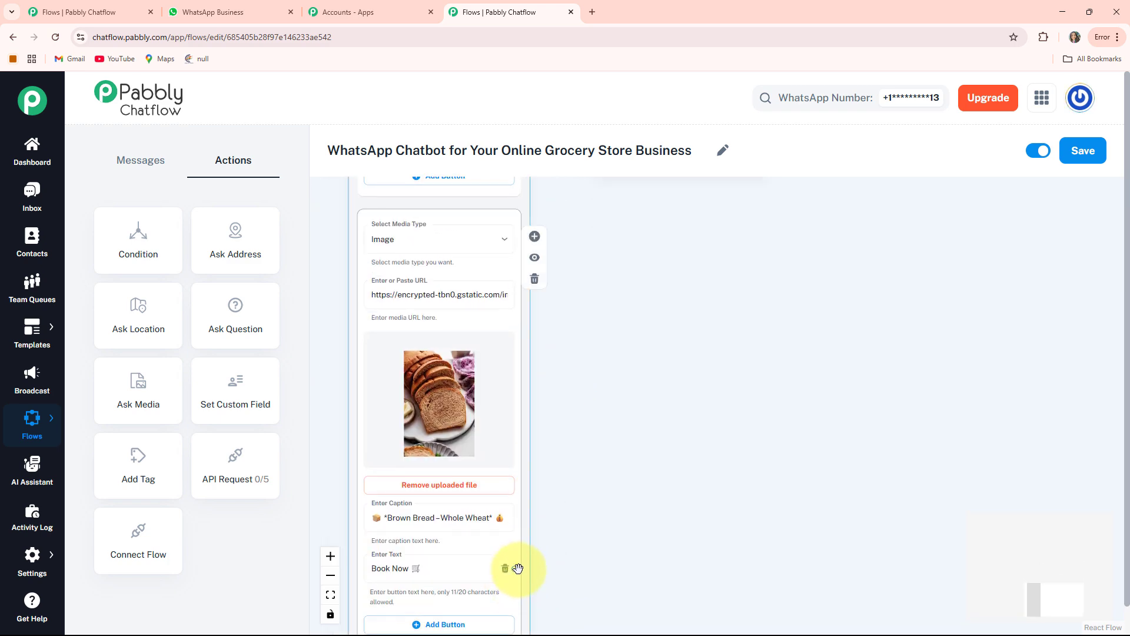
left_click_drag(510, 568, 593, 210)
scroll(595, 251, "down", 4)
left_click_drag(720, 271, 724, 317)
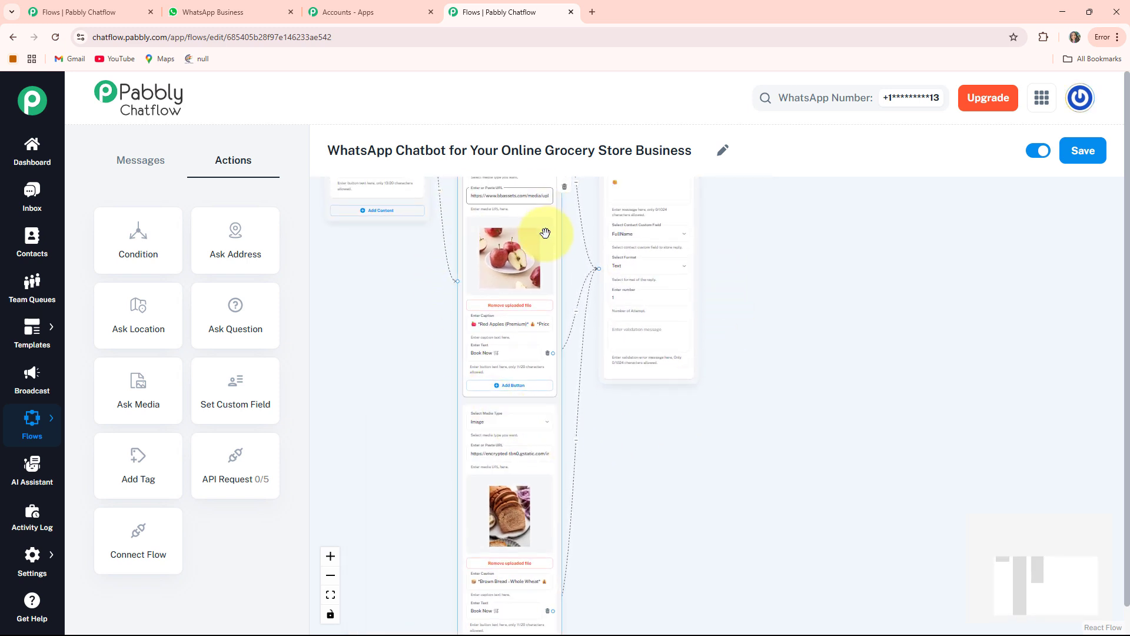
Add a second Ask Question node beside the full name question.
scroll(494, 391, "down", 2)
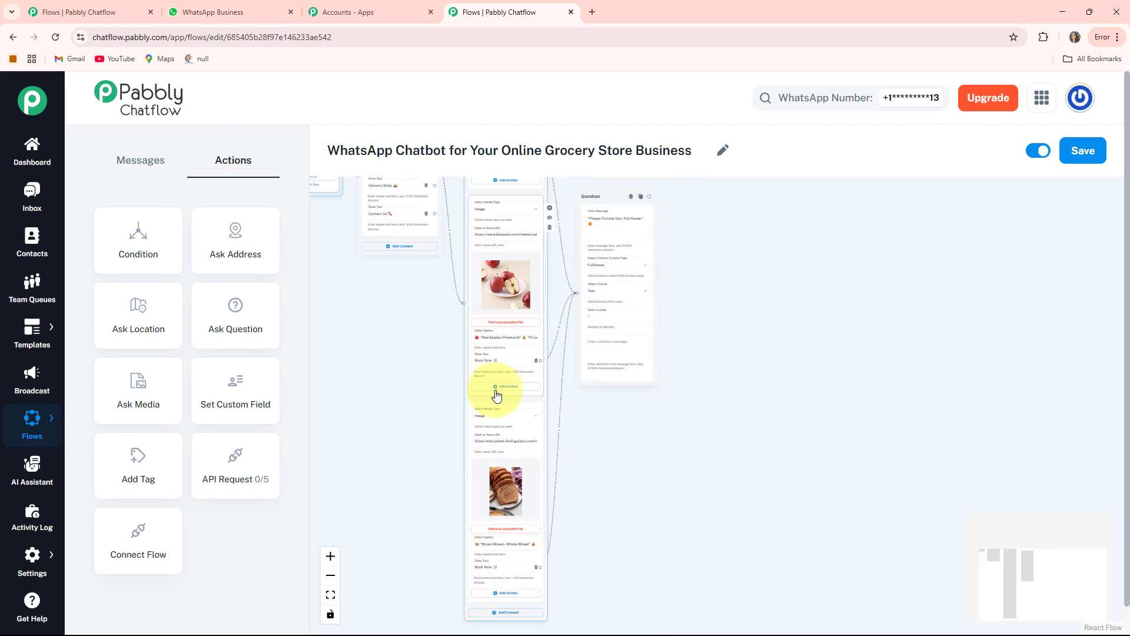
left_click_drag(714, 301, 683, 426)
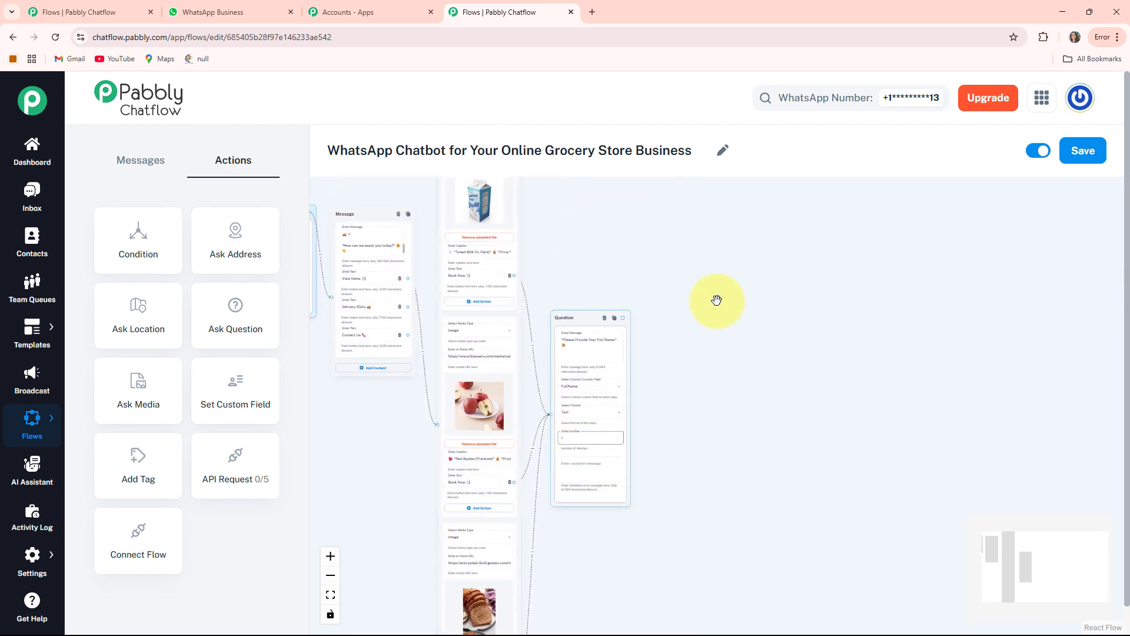
left_click_drag(717, 301, 674, 280)
scroll(592, 328, "down", 3)
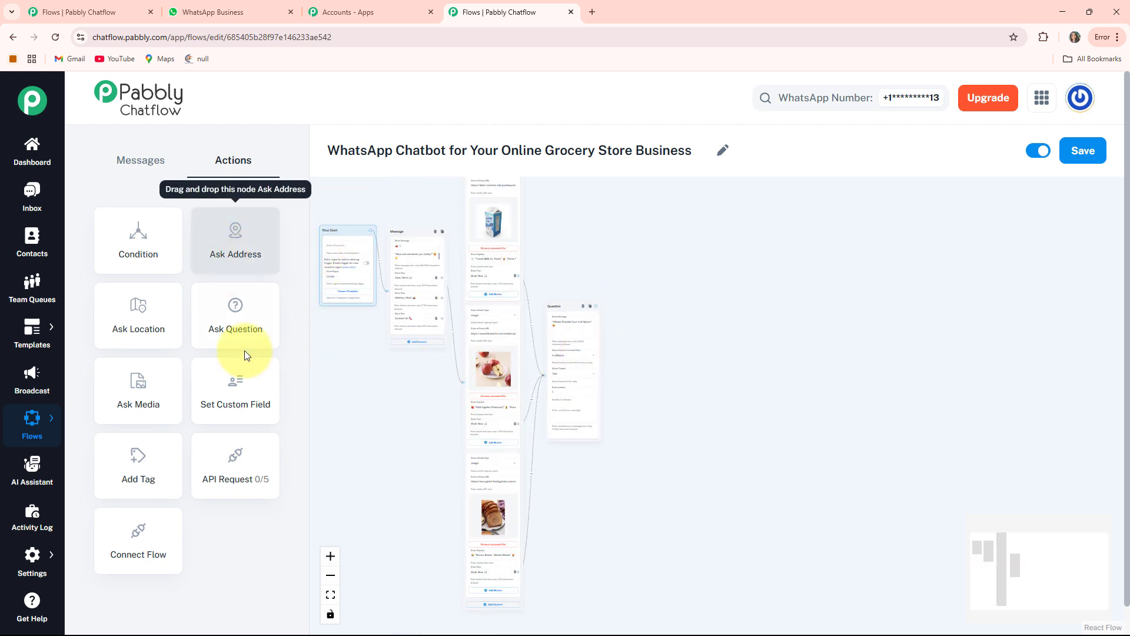
left_click_drag(238, 313, 646, 327)
scroll(647, 327, "up", 5)
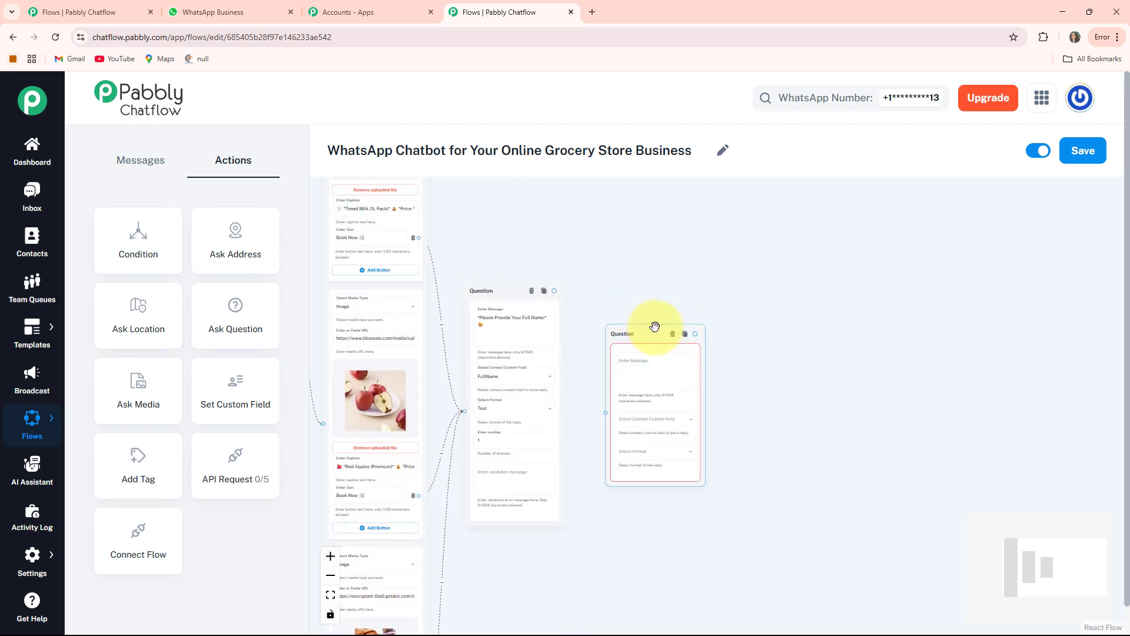
scroll(634, 330, "up", 3)
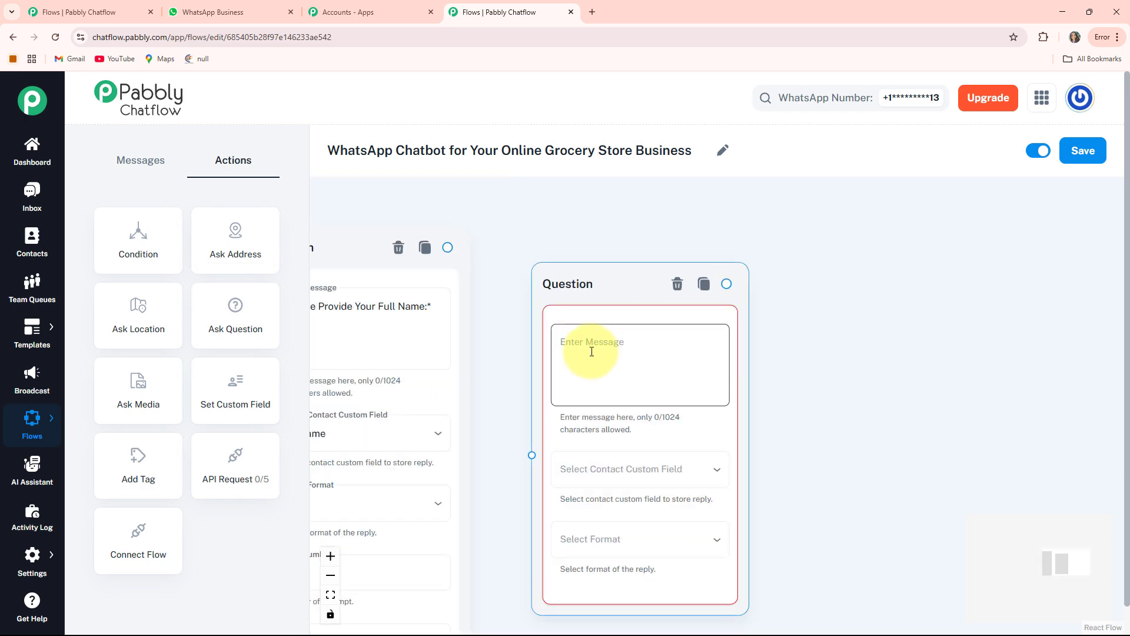
Set the new question to 📍 *Please Share Your Address*, storing the reply in the Address custom field with the Text format.
left_click(588, 351)
type("📍 *Please Share Your Address*")
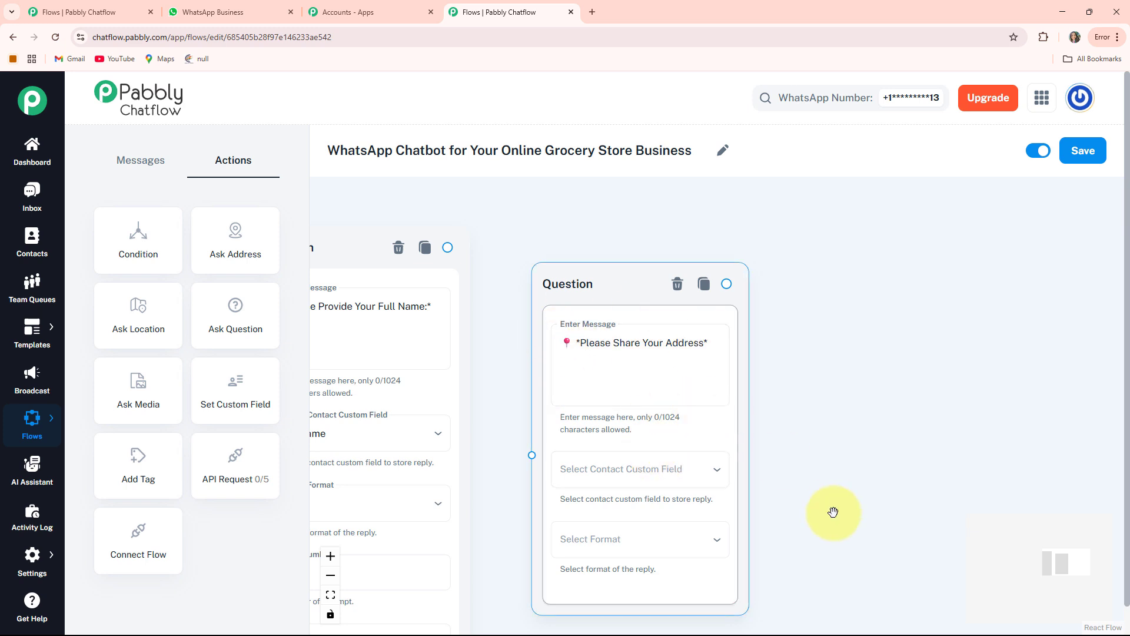
left_click_drag(832, 512, 810, 399)
left_click(640, 359)
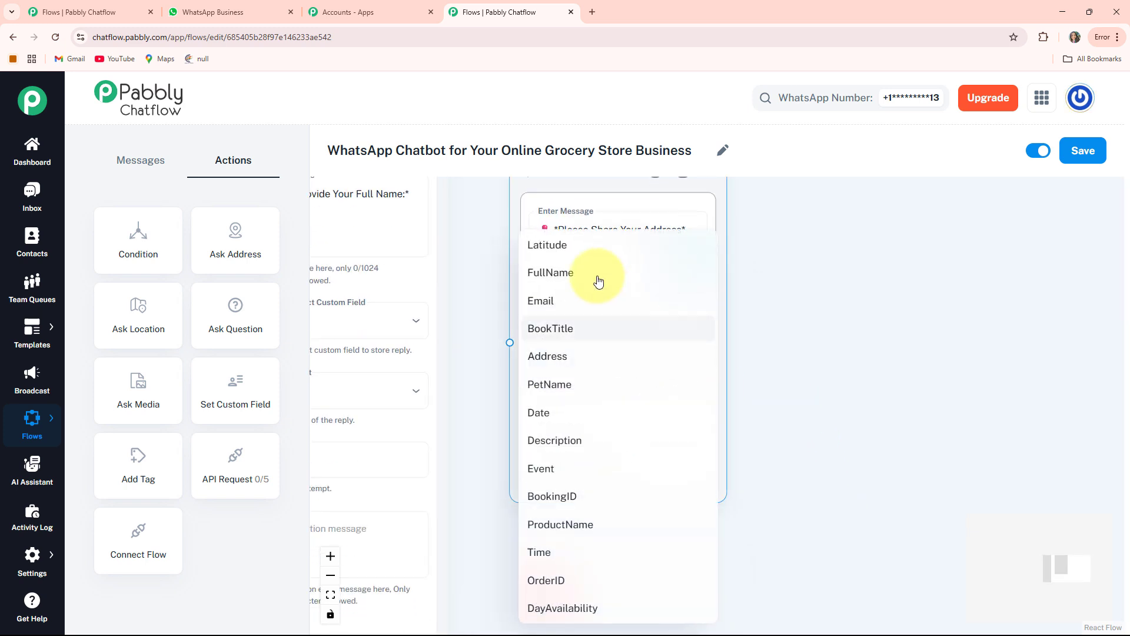
left_click(560, 356)
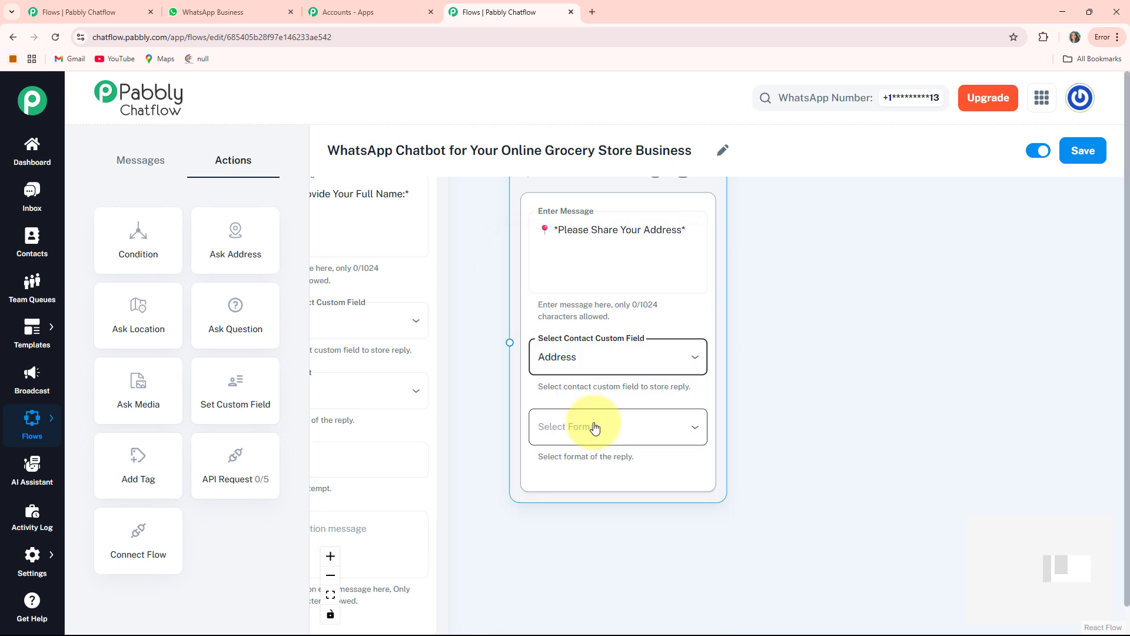
left_click(588, 429)
left_click(550, 468)
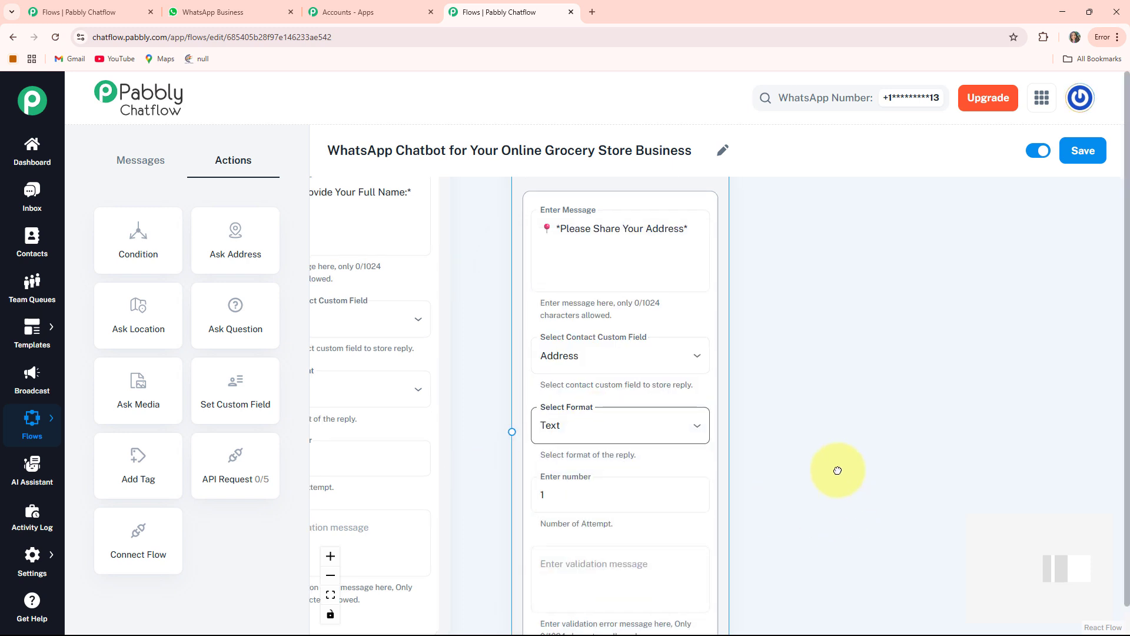
scroll(545, 404, "down", 3)
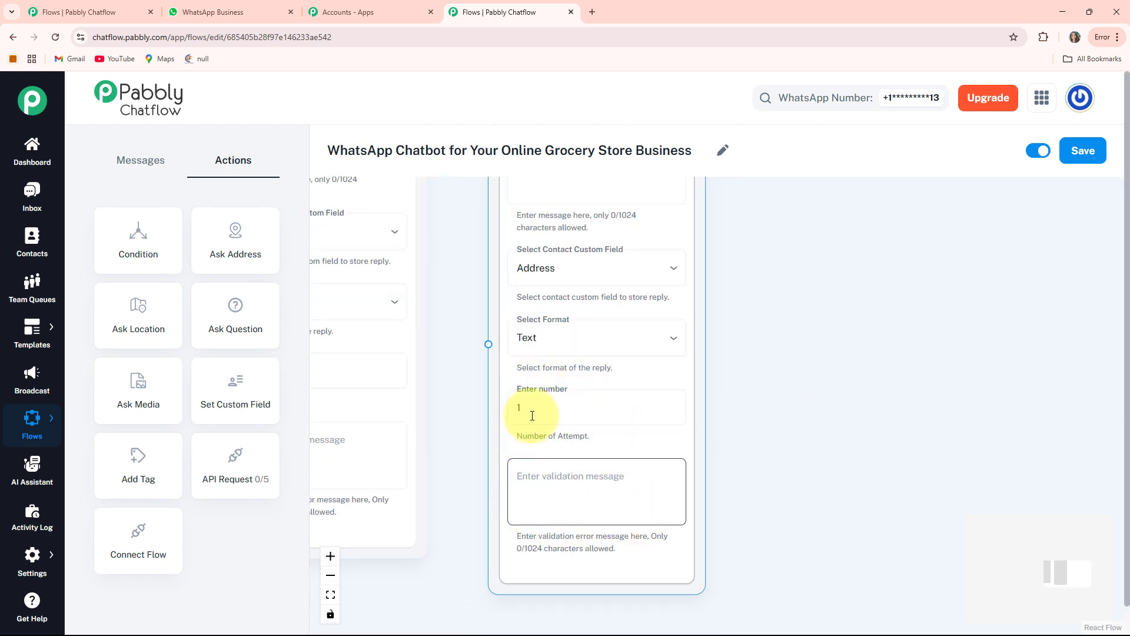
left_click(604, 494)
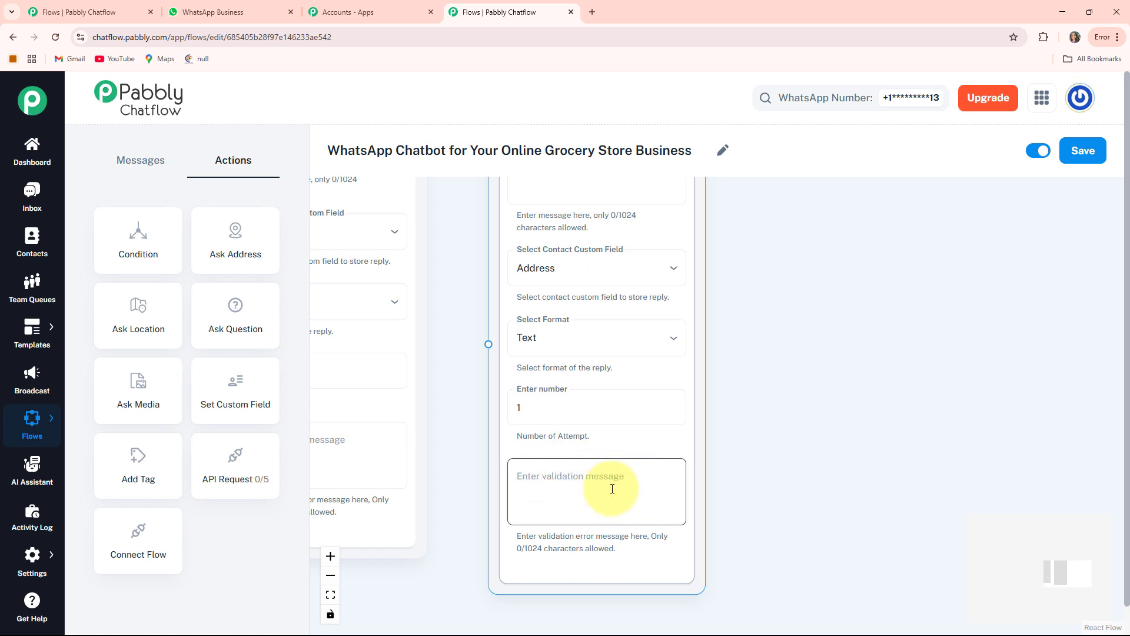
Connect the full name question node to the address question node.
scroll(530, 424, "down", 3)
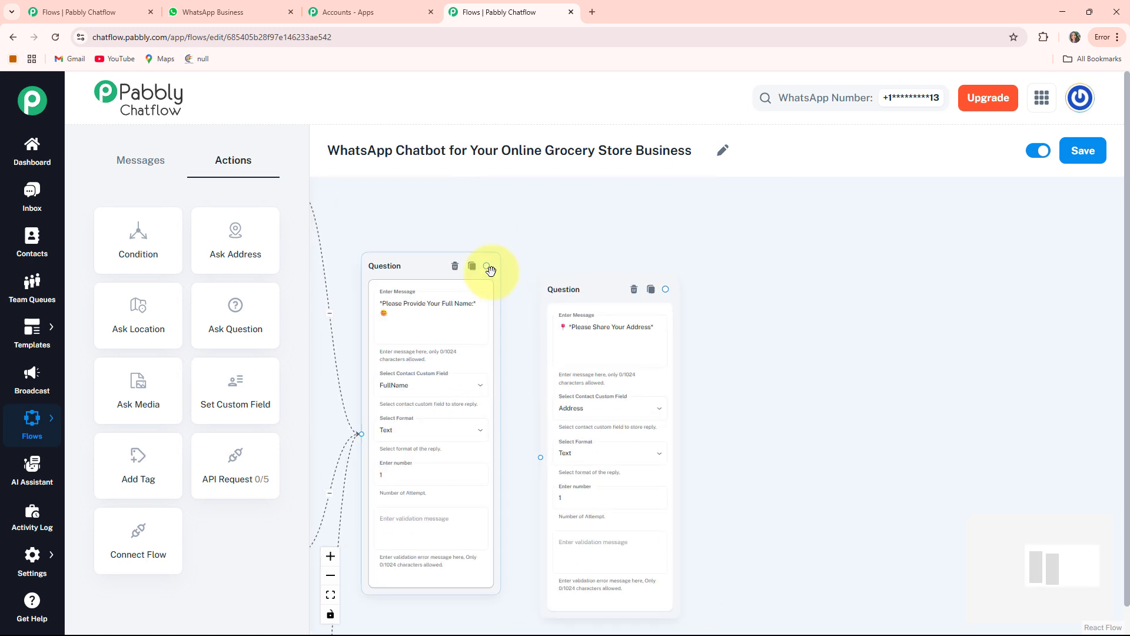
left_click_drag(523, 449, 544, 456)
scroll(777, 401, "down", 3)
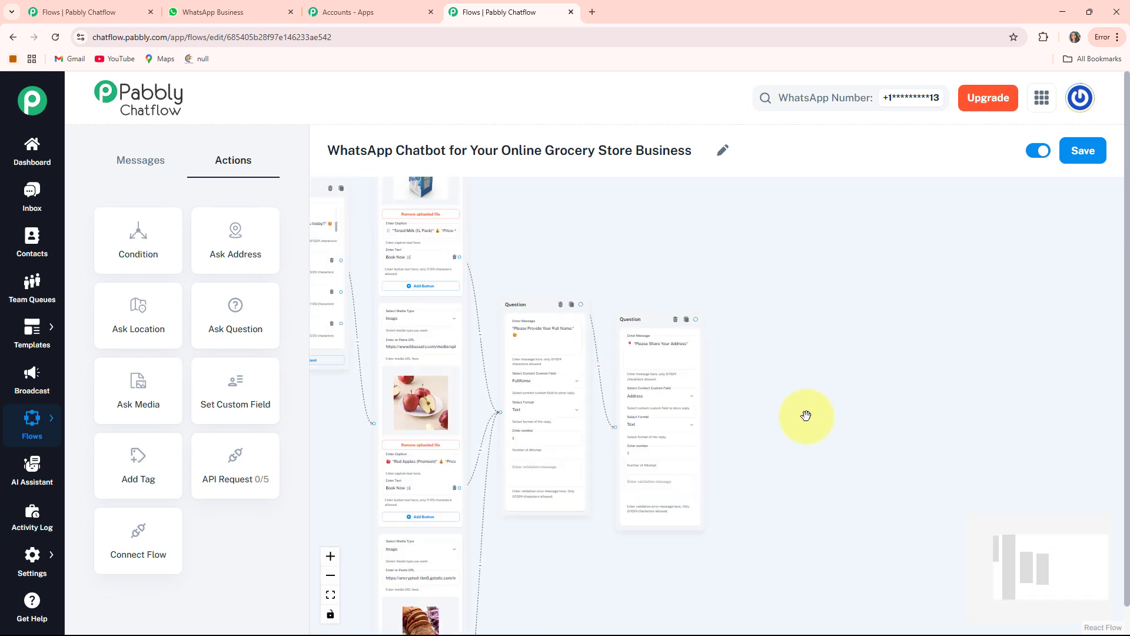
left_click_drag(732, 416, 702, 426)
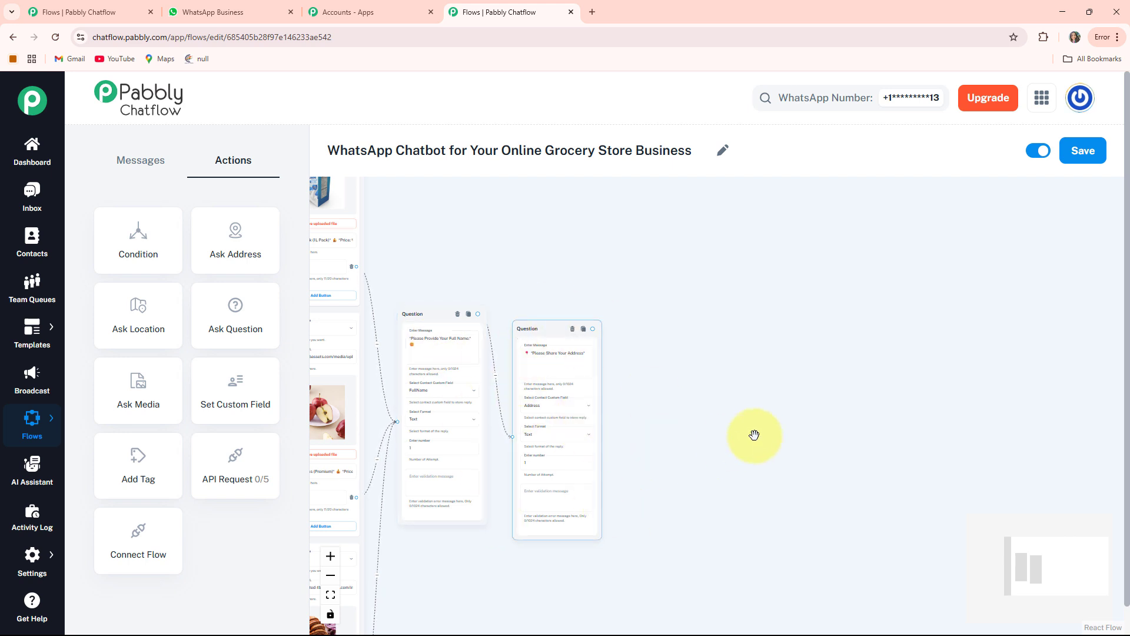
Create a Text + Button message node connected from the address question's output.
left_click_drag(751, 437, 736, 429)
scroll(683, 439, "up", 3)
scroll(642, 441, "up", 3)
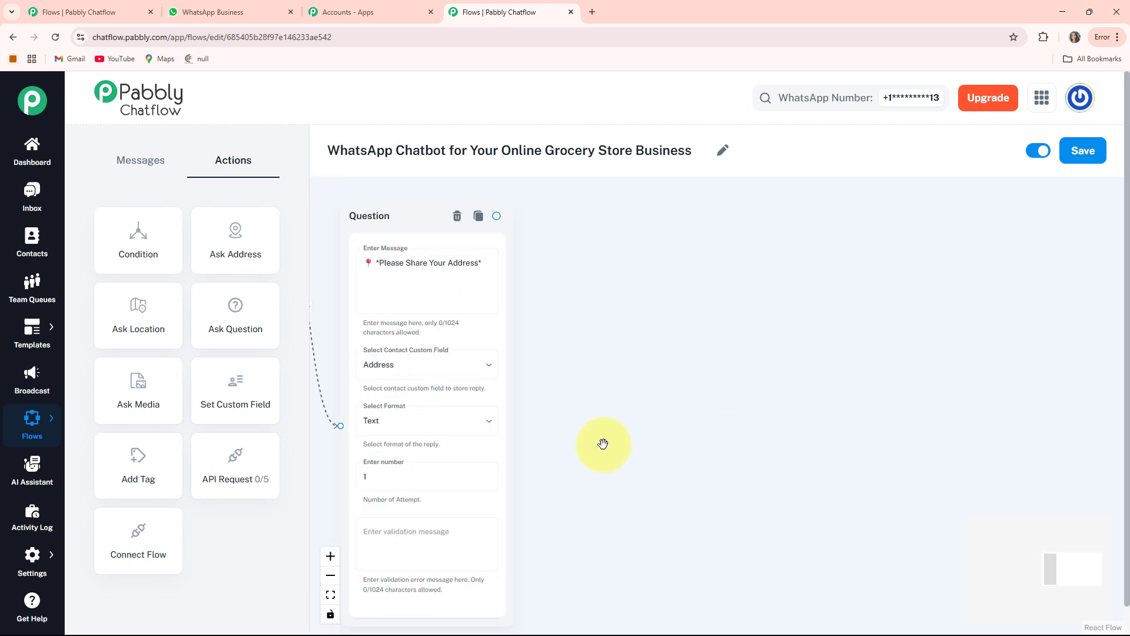
left_click_drag(521, 218, 582, 316)
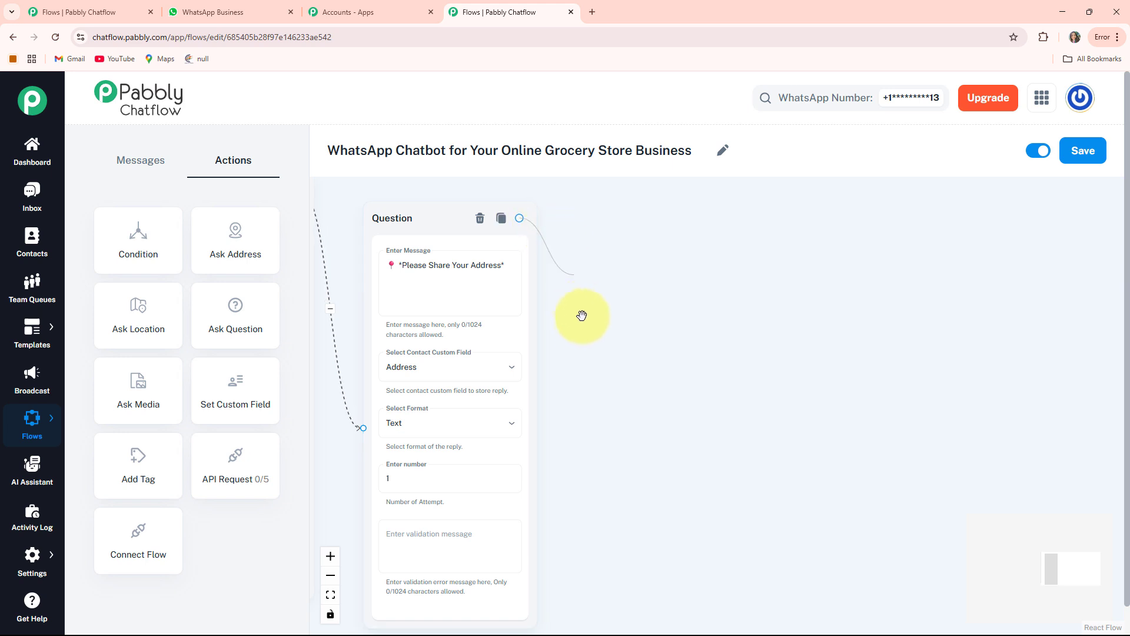
left_click_drag(609, 384, 610, 386)
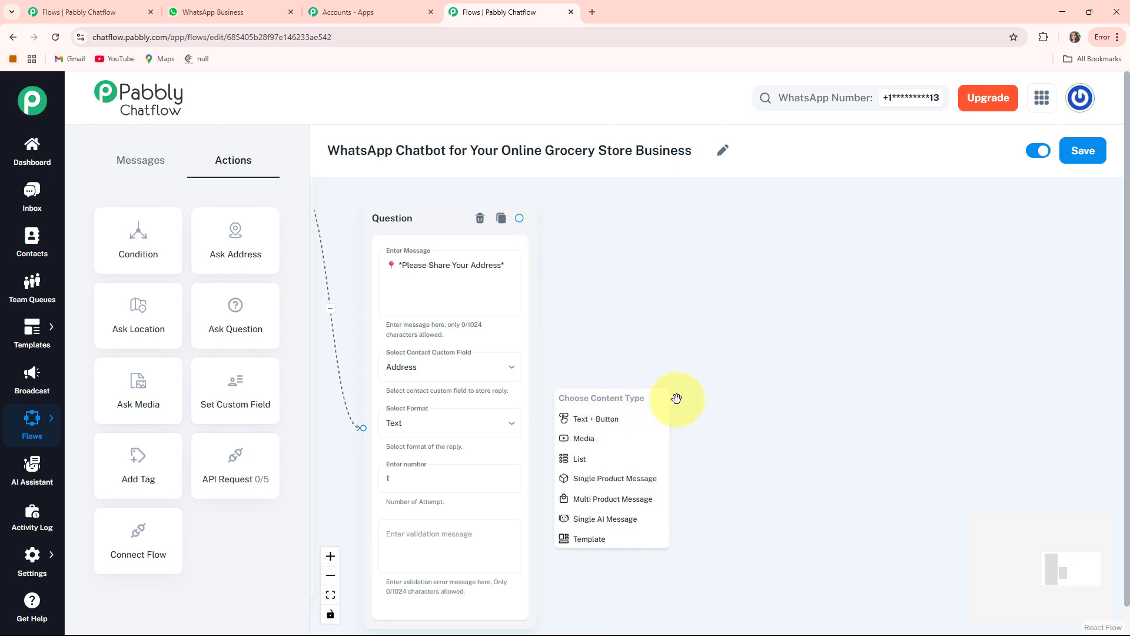
left_click(609, 423)
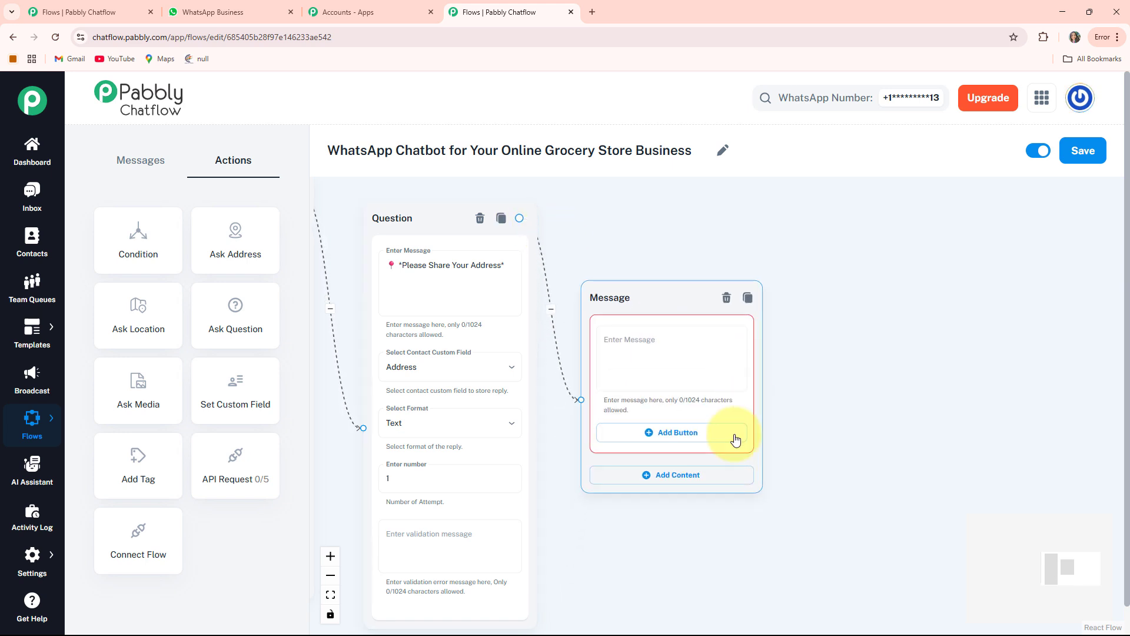
Enter the ✅ *Order Confirmed!* message thanking $FullName for shopping with FreshBasket Grocery Store in the new message node.
scroll(824, 410, "up", 3)
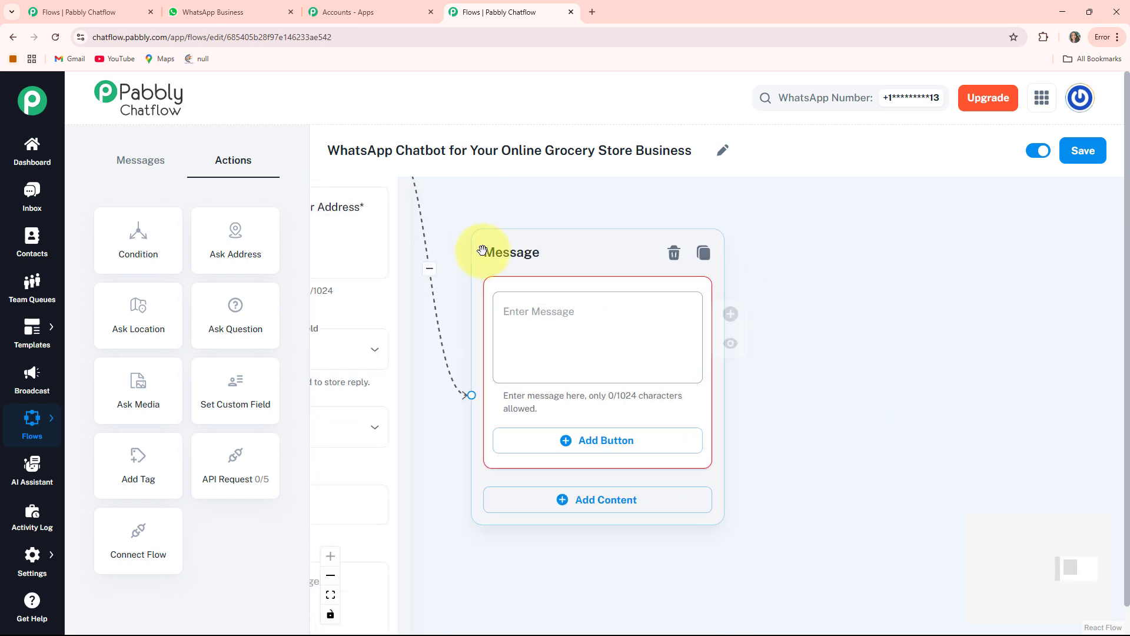
left_click(556, 306)
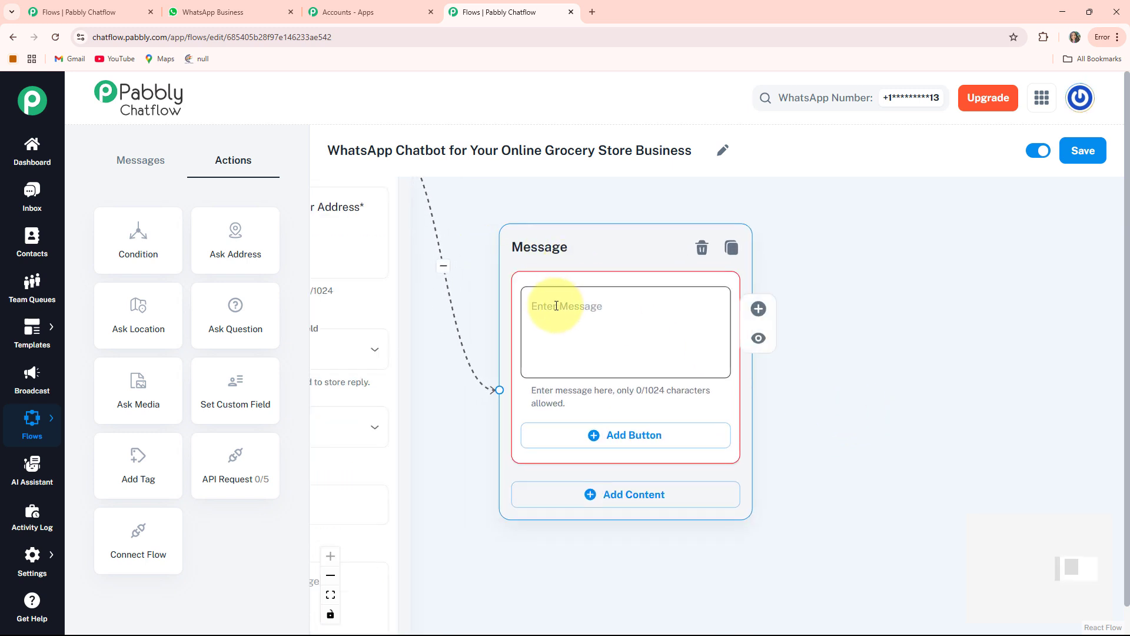
key("ctrl+v")
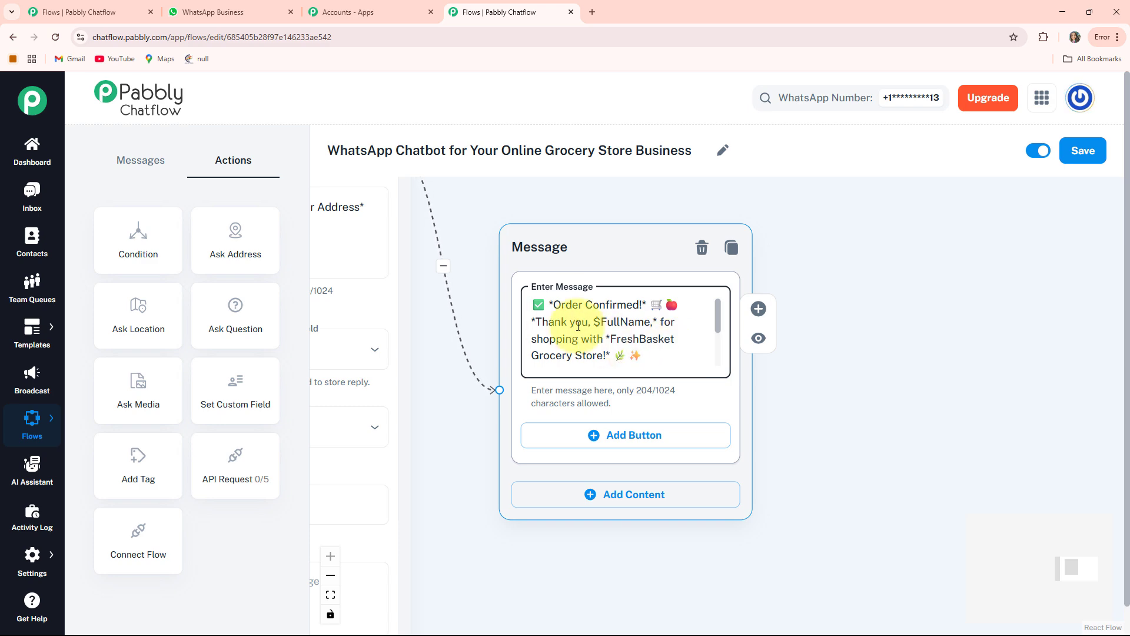
scroll(615, 320, "down", 5)
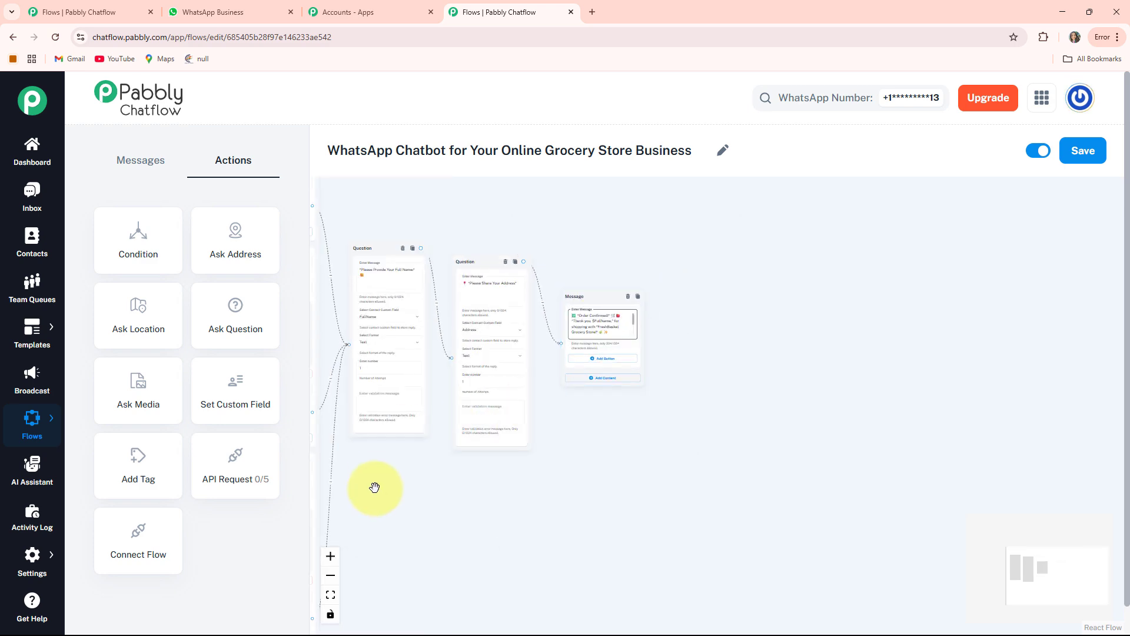
Create a Text + Button message from the Delivery Slots button listing 9:00 AM–11:00 AM, 1:00 PM–3:00 PM, 5:00 PM–7:00 PM and 7:00 PM–9:00 PM slots.
left_click_drag(373, 487, 786, 494)
left_click_drag(497, 406, 463, 488)
scroll(547, 356, "up", 8)
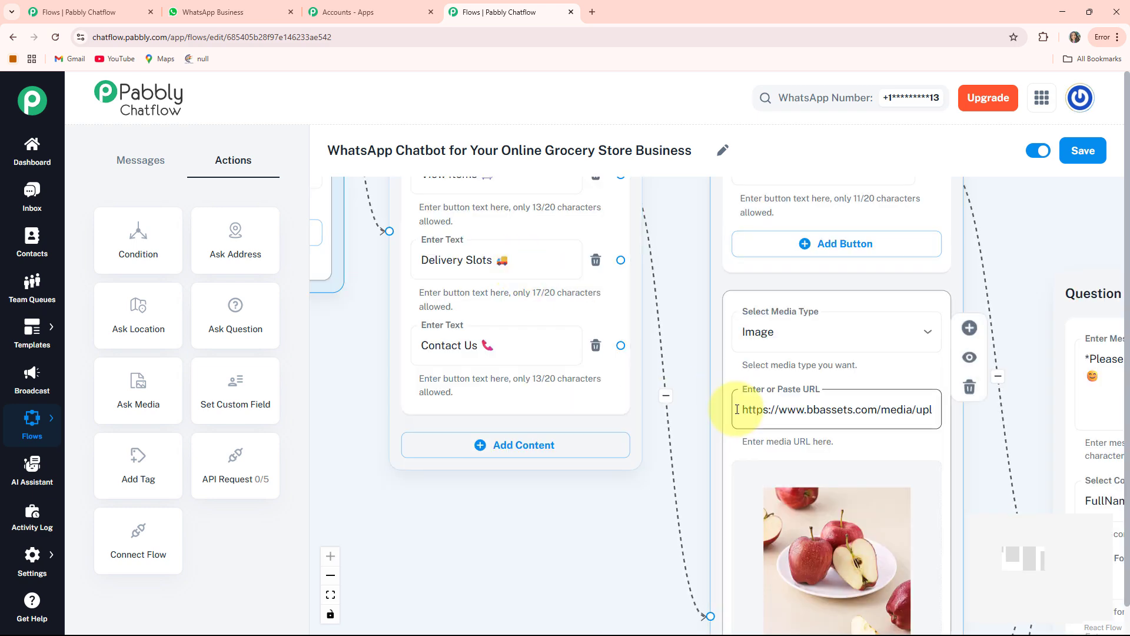
scroll(736, 408, "down", 4)
left_click_drag(643, 518, 570, 569)
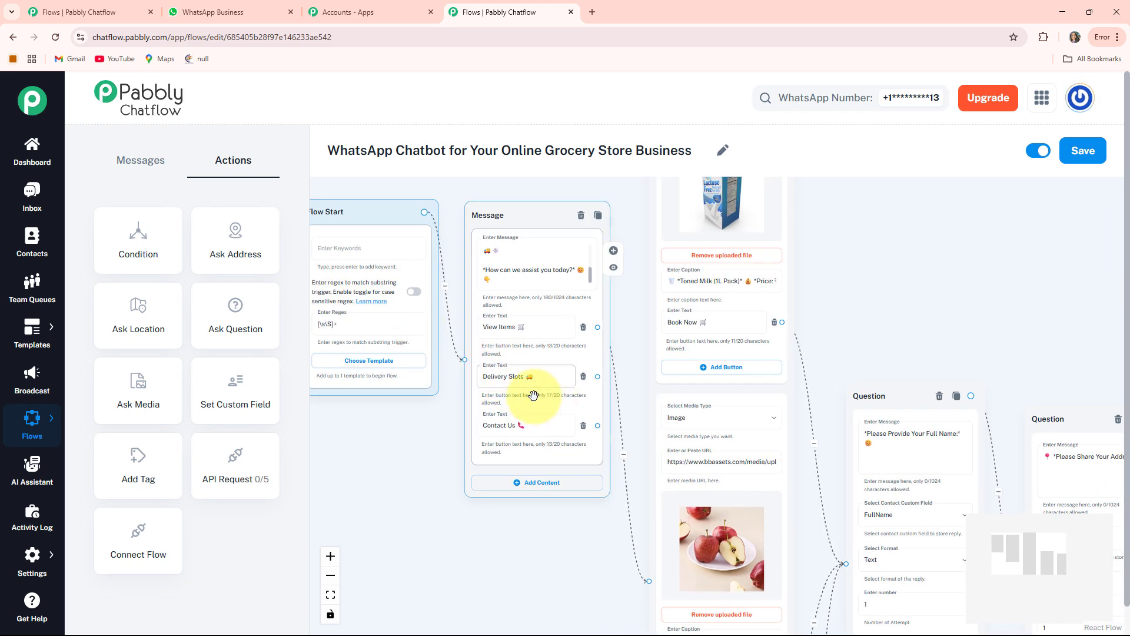
left_click_drag(532, 395, 463, 415)
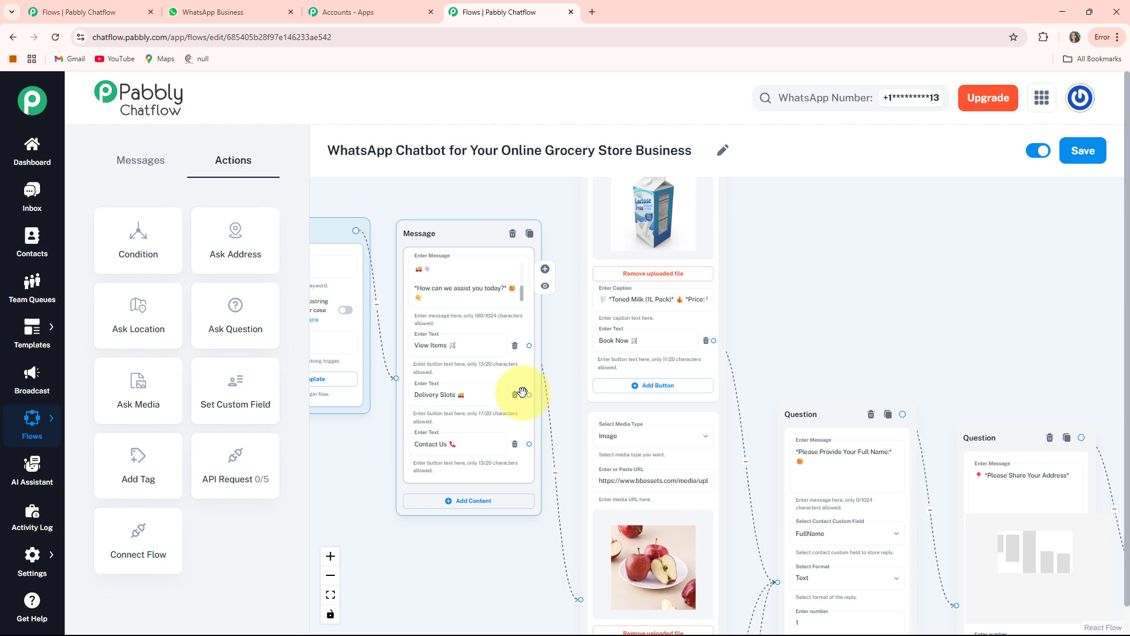
left_click(487, 401)
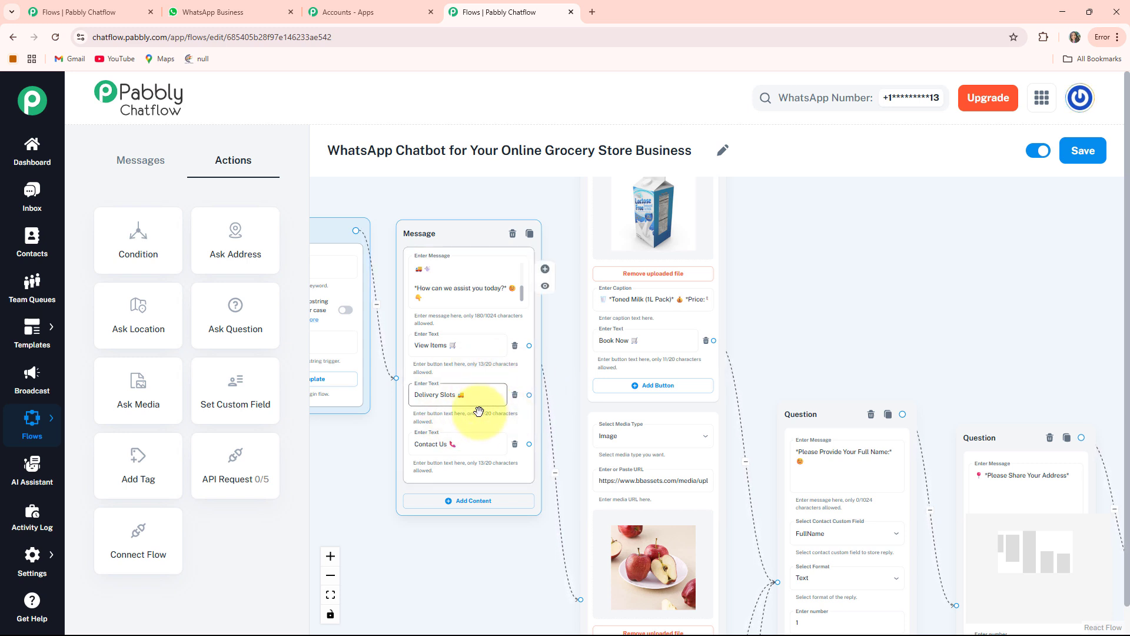
left_click_drag(527, 395, 861, 209)
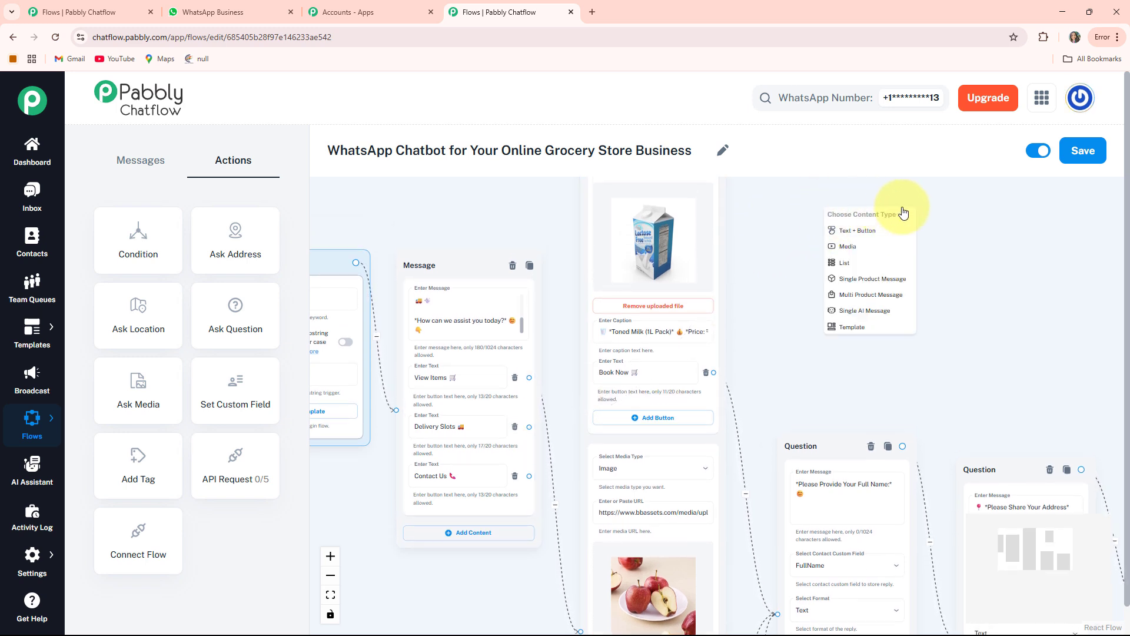
left_click(845, 235)
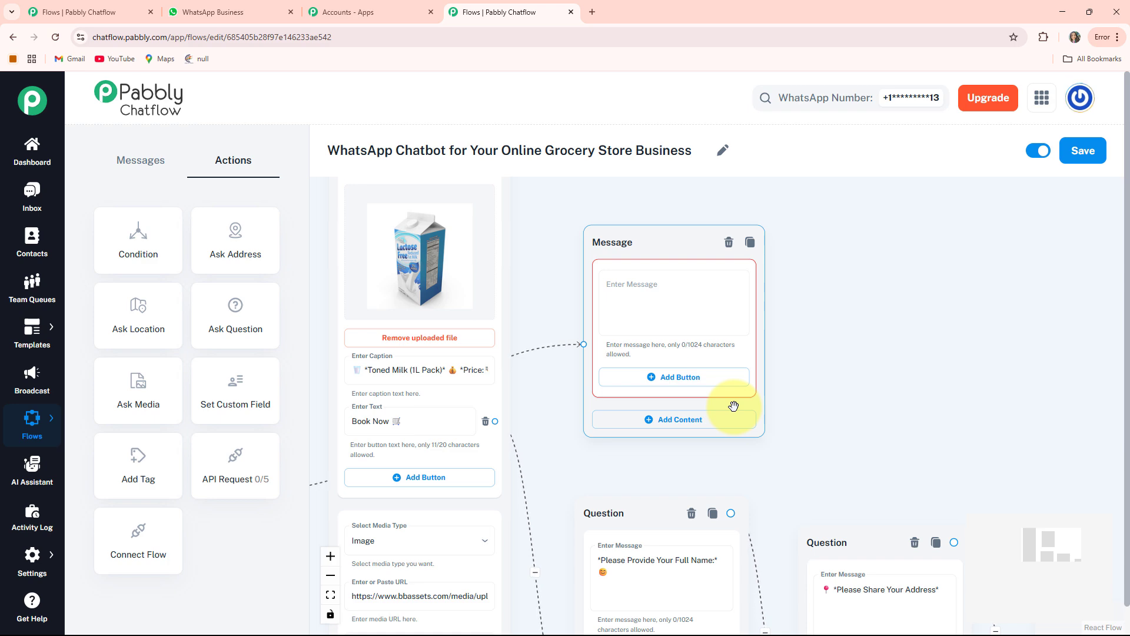
left_click(618, 285)
key("ctrl+v")
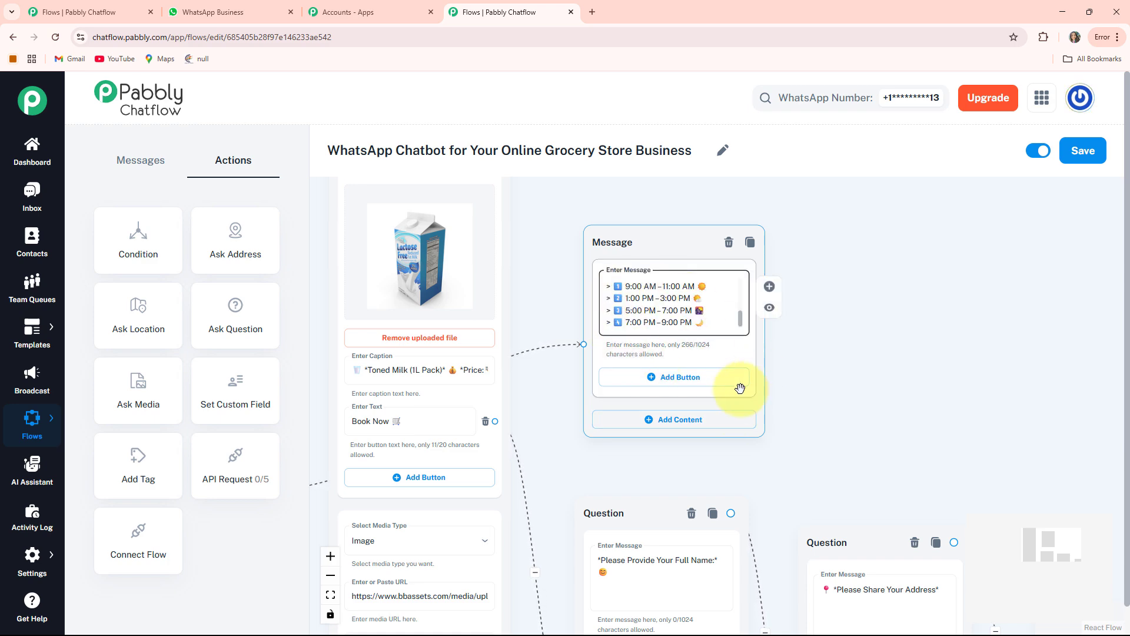
Create a Text + Button message node connected from the Contact Us button of the welcome message.
left_click_drag(535, 462, 760, 359)
left_click_drag(920, 322, 1093, 273)
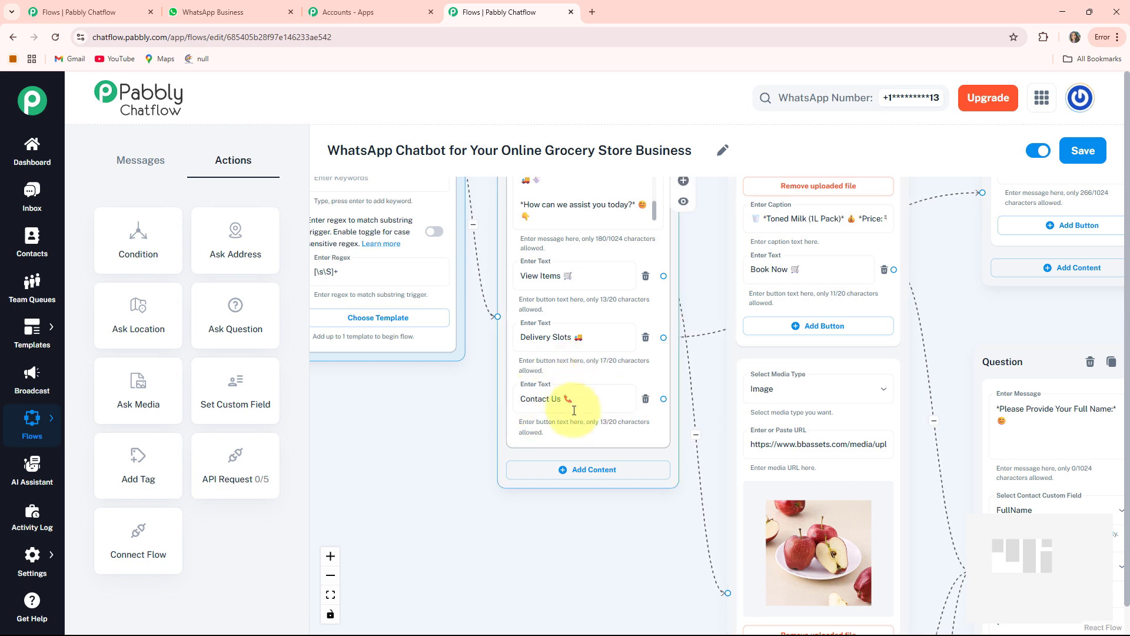
scroll(583, 413, "down", 3)
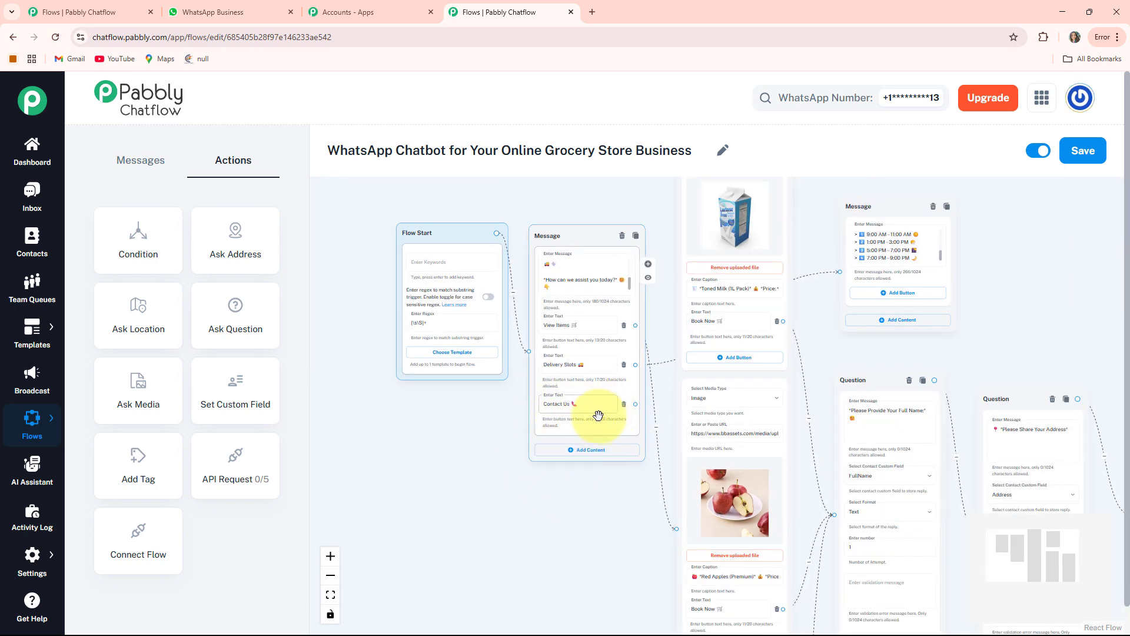
scroll(658, 463, "up", 3)
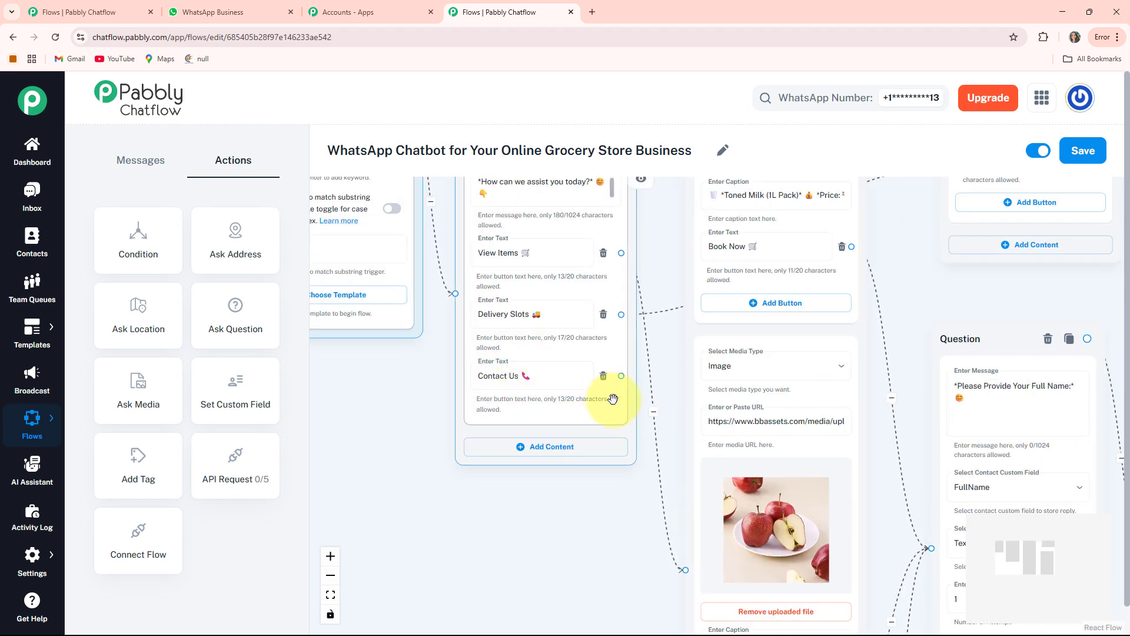
left_click_drag(635, 399, 395, 459)
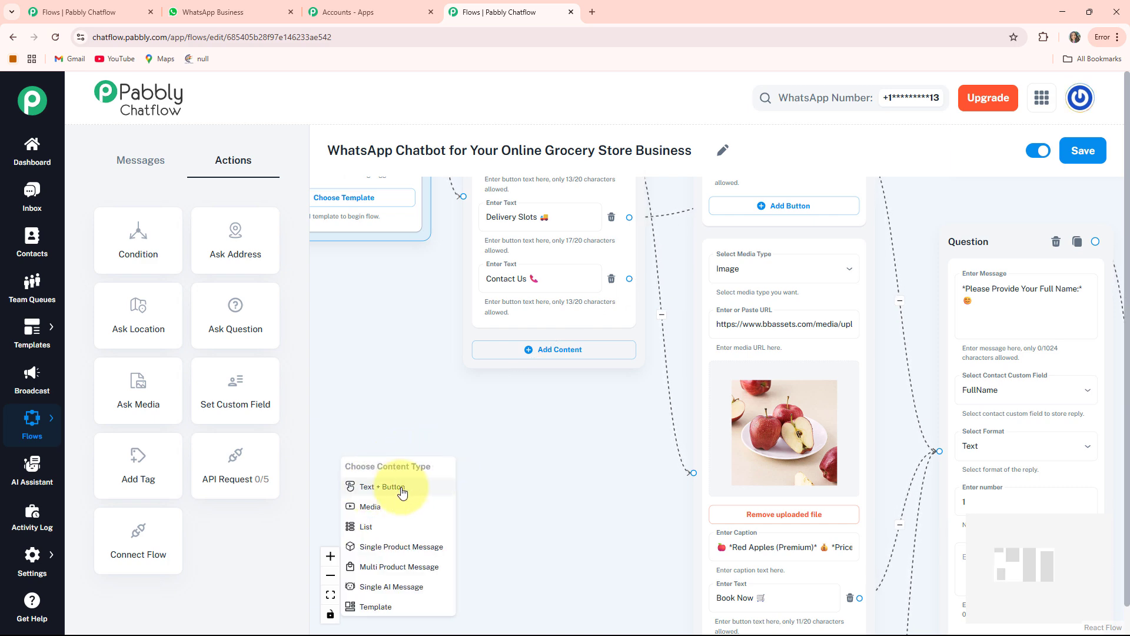
left_click(402, 492)
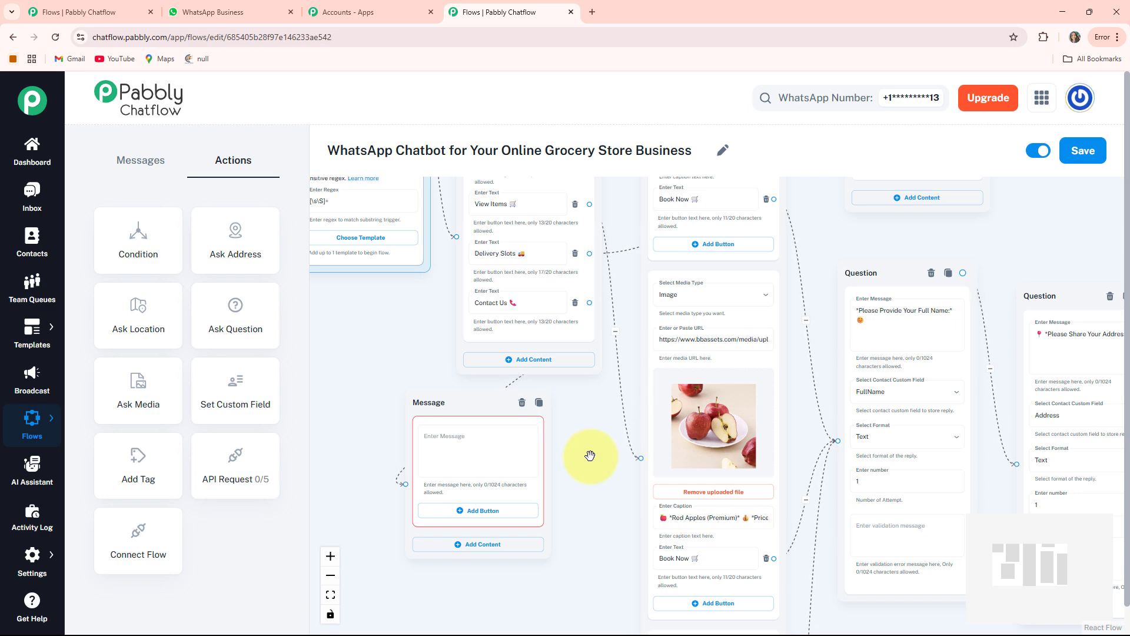
Enter the 📞 *Need Help? We're Here on WhatsApp!* message with the store's contact details in the new Contact Us message node.
scroll(589, 455, "down", 3)
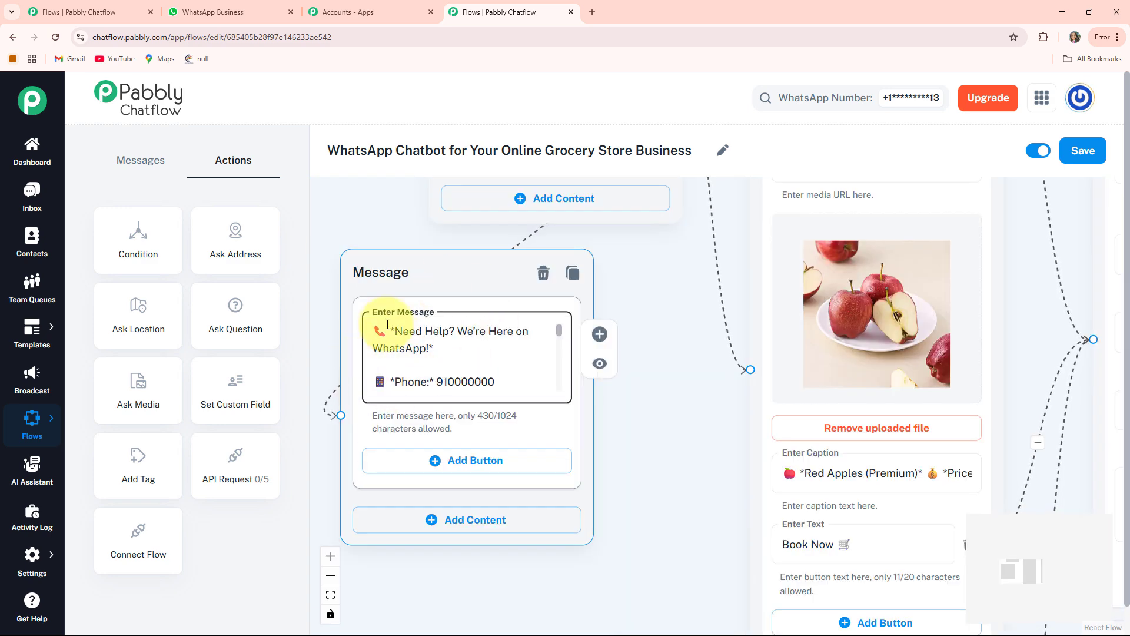
scroll(441, 383, "down", 1)
scroll(452, 388, "up", 1)
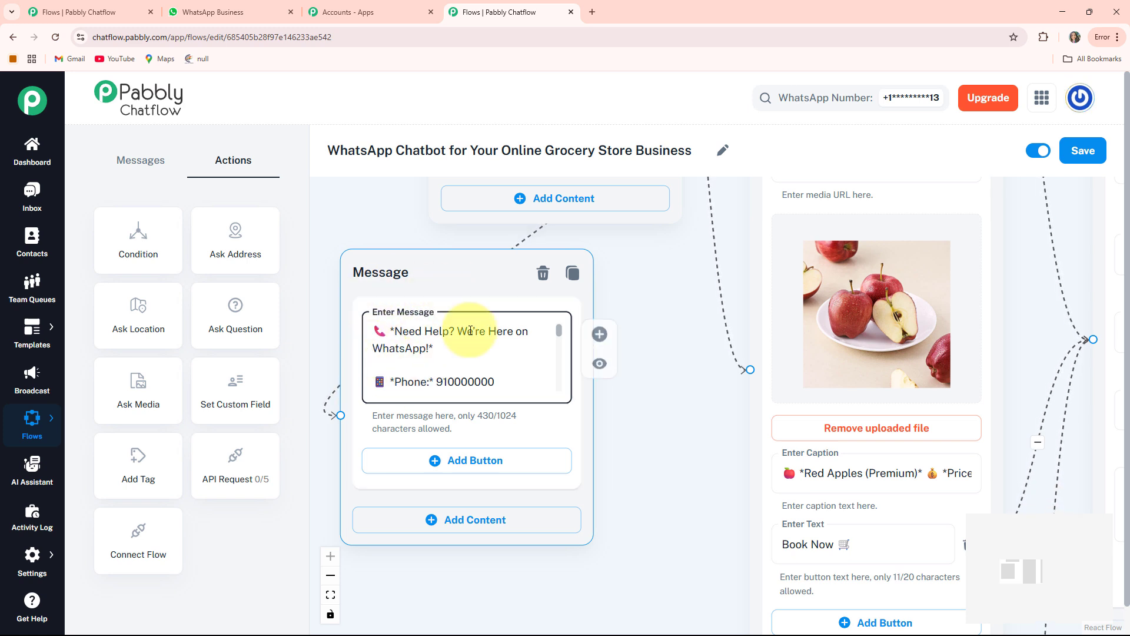
left_click(625, 430)
left_click_drag(625, 431, 688, 454)
left_click(580, 323)
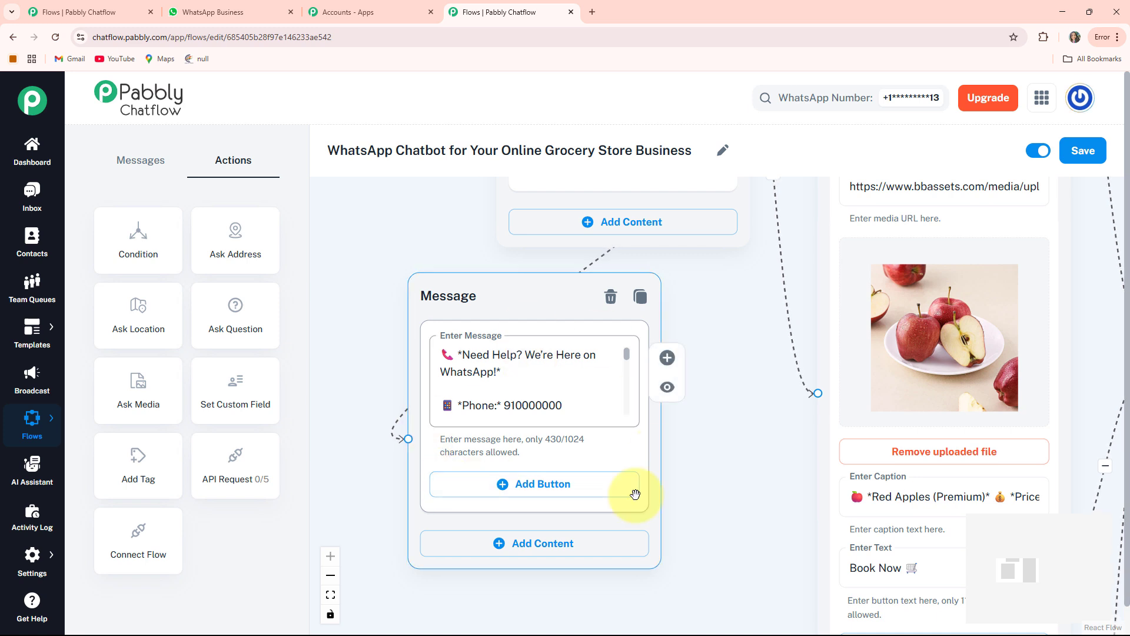
Fit the whole flow in view to check its connected nodes, and save the flow.
left_click(330, 595)
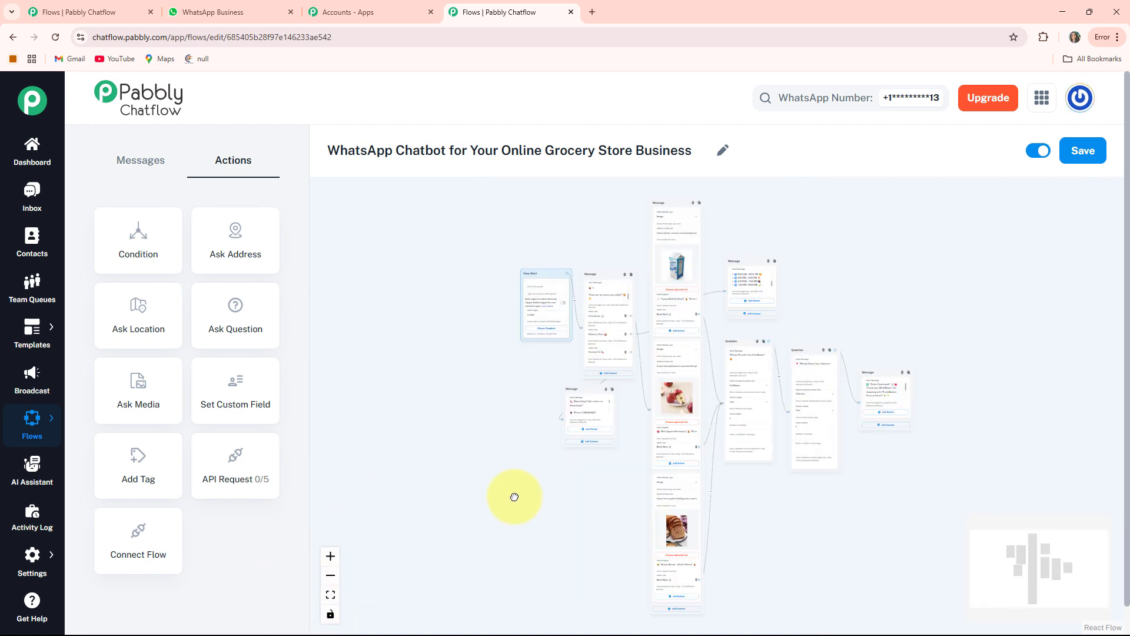
left_click_drag(515, 496, 421, 479)
left_click_drag(454, 257, 433, 279)
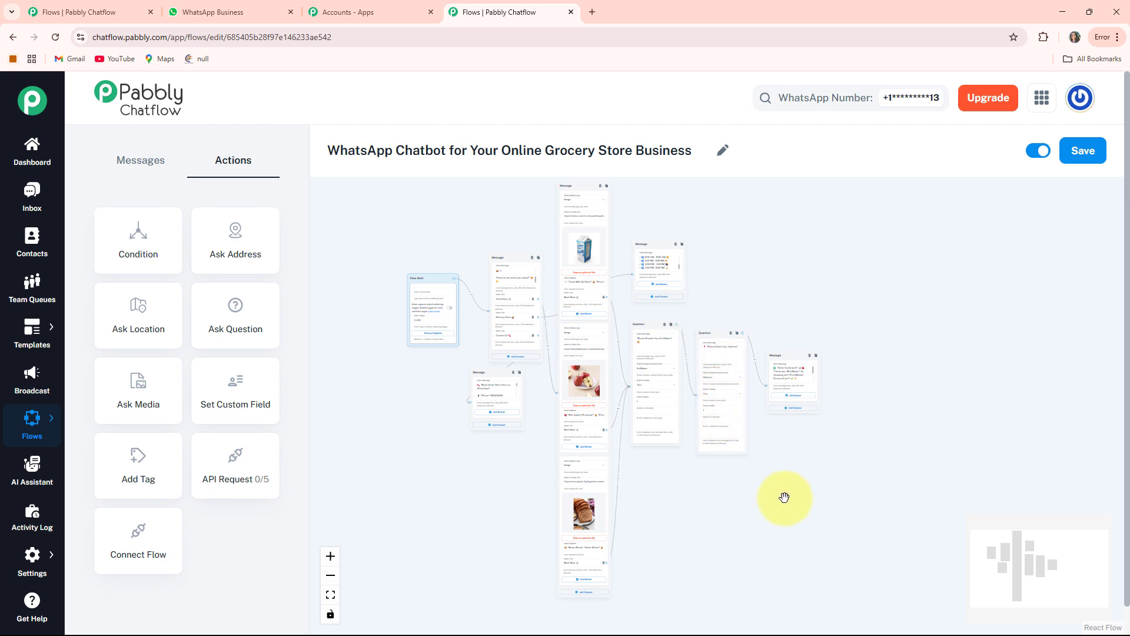
scroll(784, 497, "up", 2)
left_click_drag(677, 488, 701, 555)
scroll(732, 555, "up", 1)
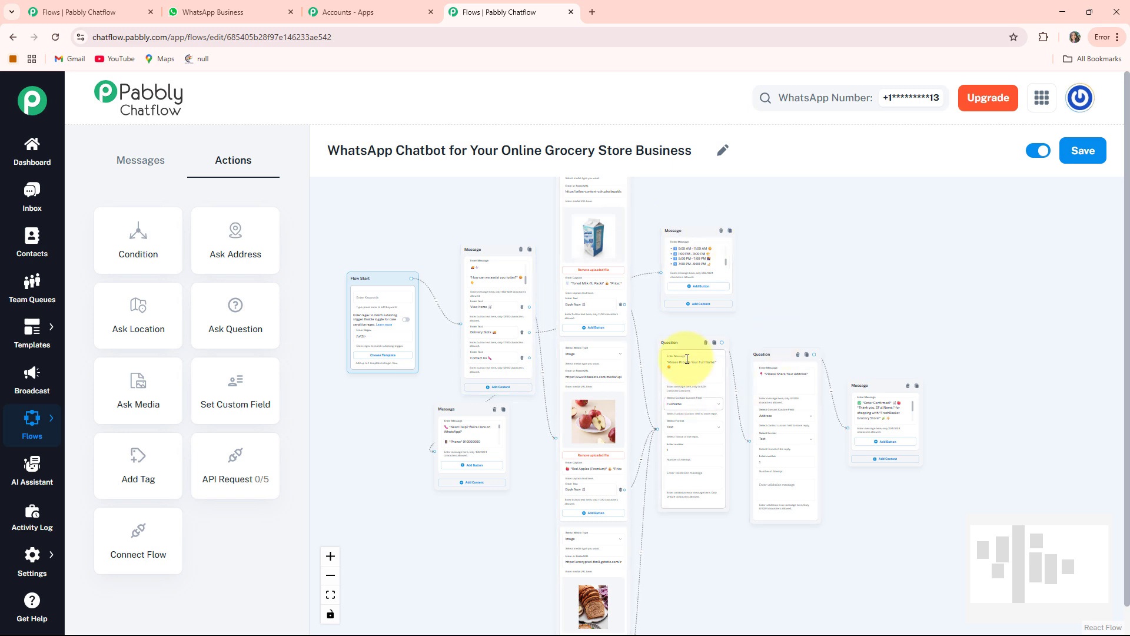
left_click(1086, 152)
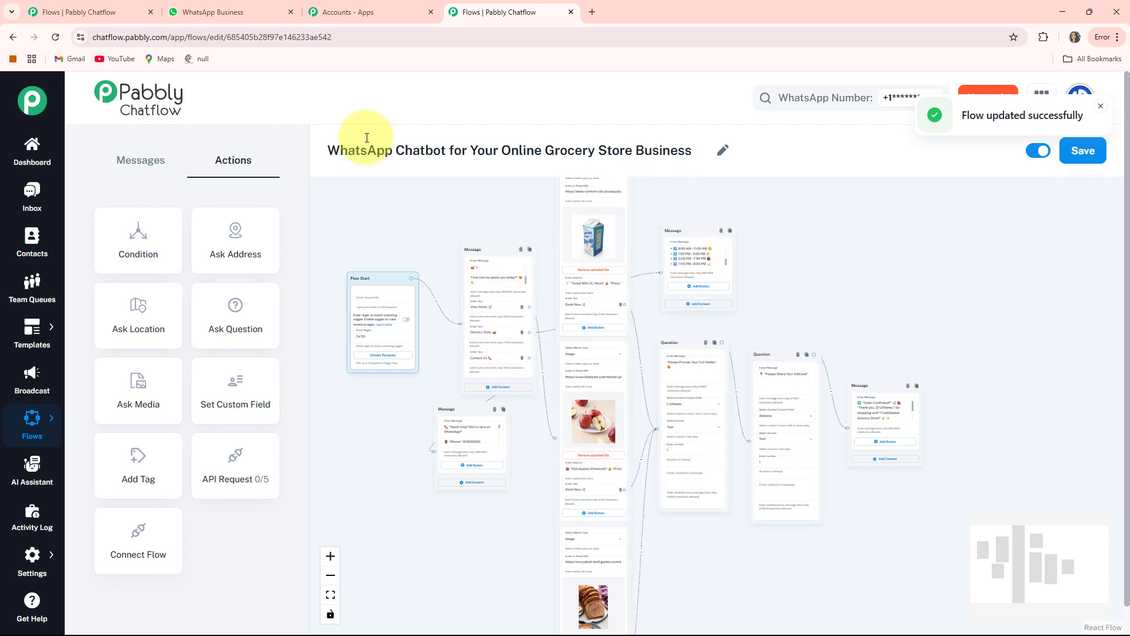
Switch to WhatsApp Business and review the Grocery Store chat, covering the product messages, name and address questions, order confirmation and delivery slots.
left_click(229, 13)
scroll(694, 459, "down", 8)
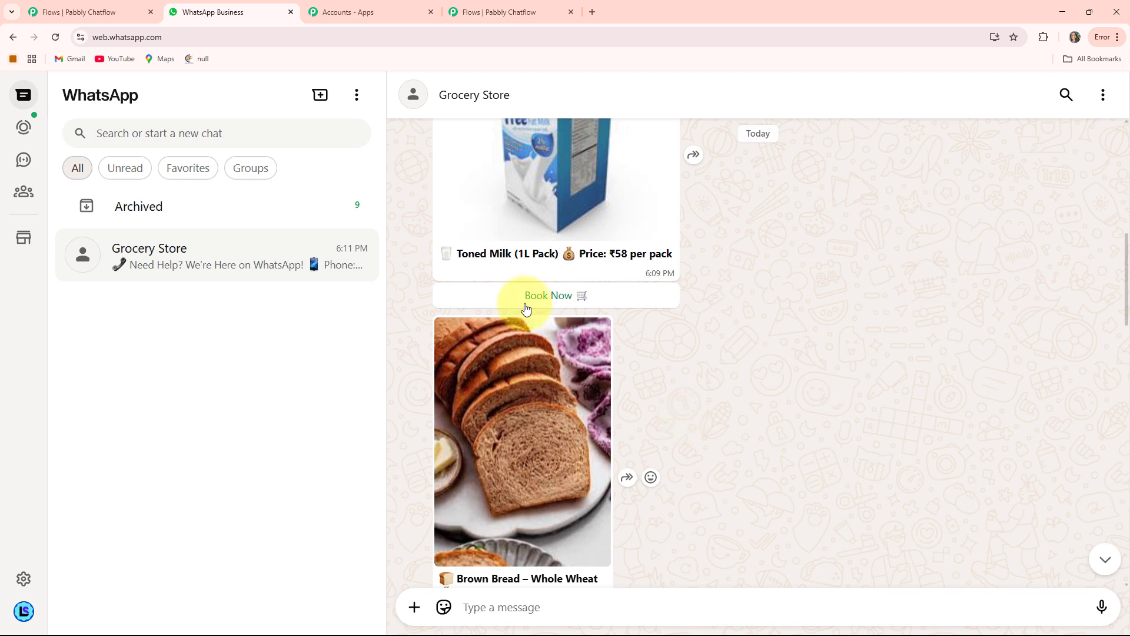
scroll(710, 320, "down", 4)
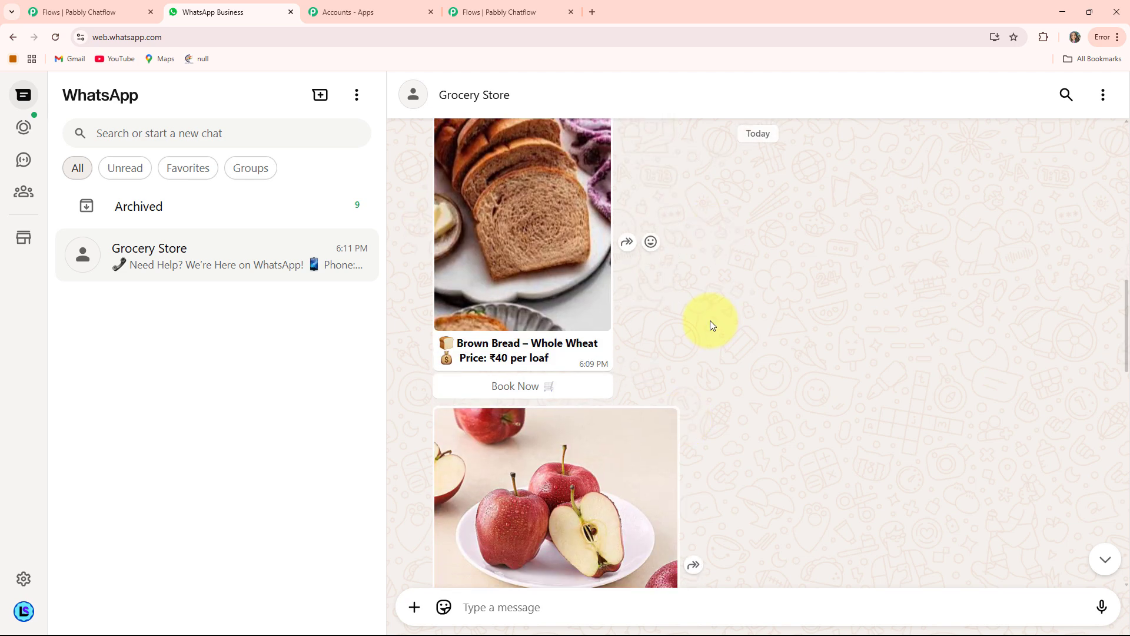
scroll(710, 320, "down", 9)
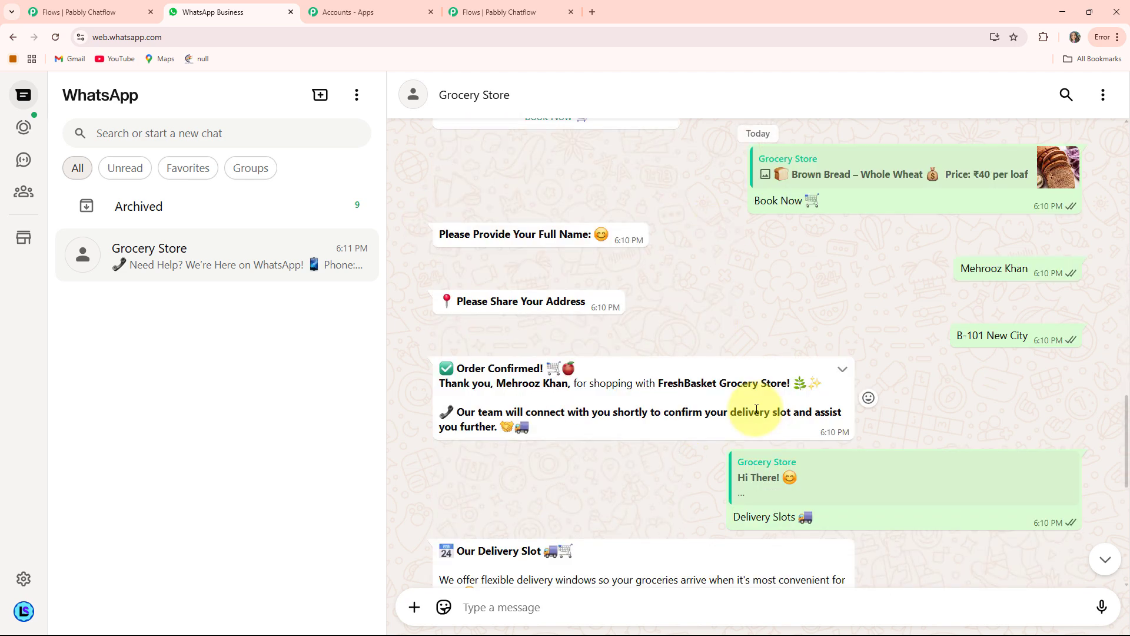
scroll(706, 390, "up", 2)
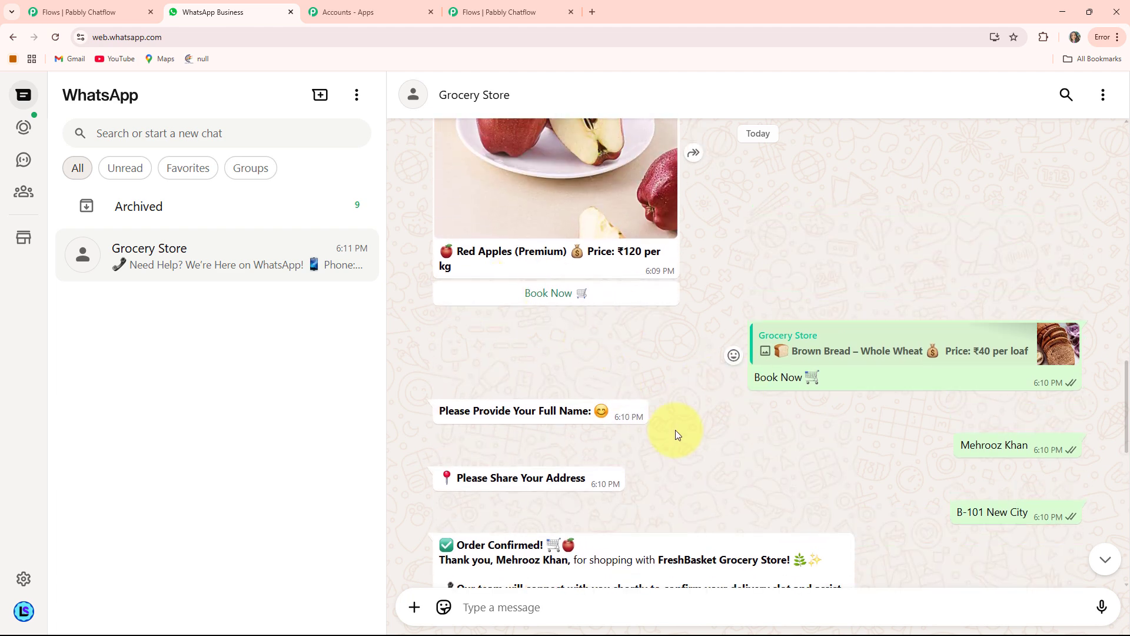
scroll(695, 455, "down", 4)
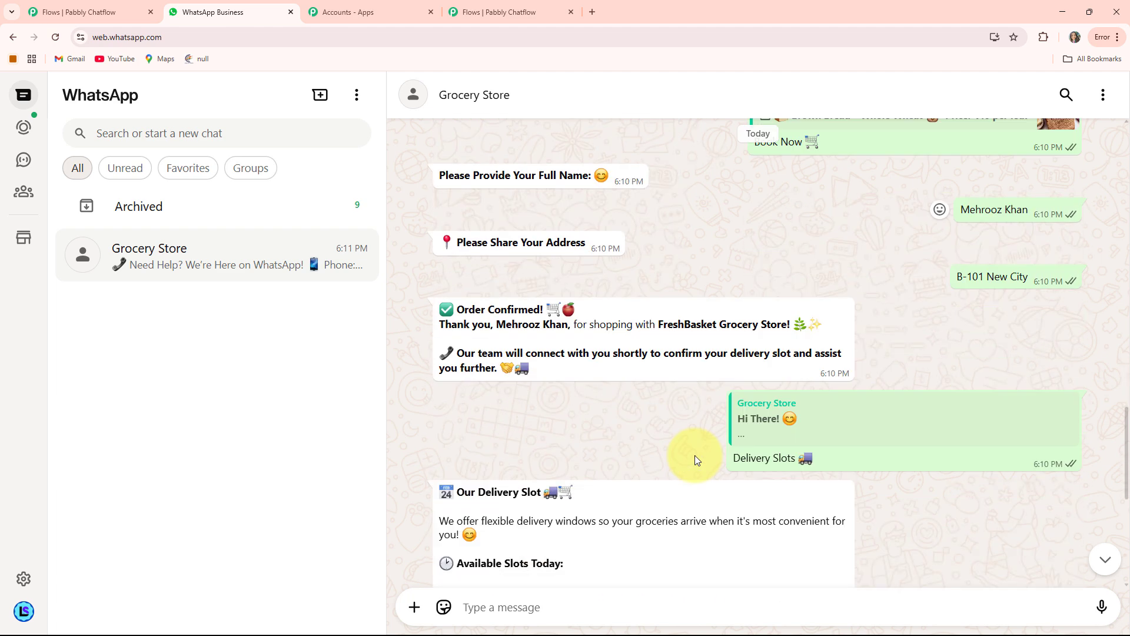
scroll(695, 455, "down", 2)
scroll(695, 455, "up", 4)
scroll(695, 460, "up", 6)
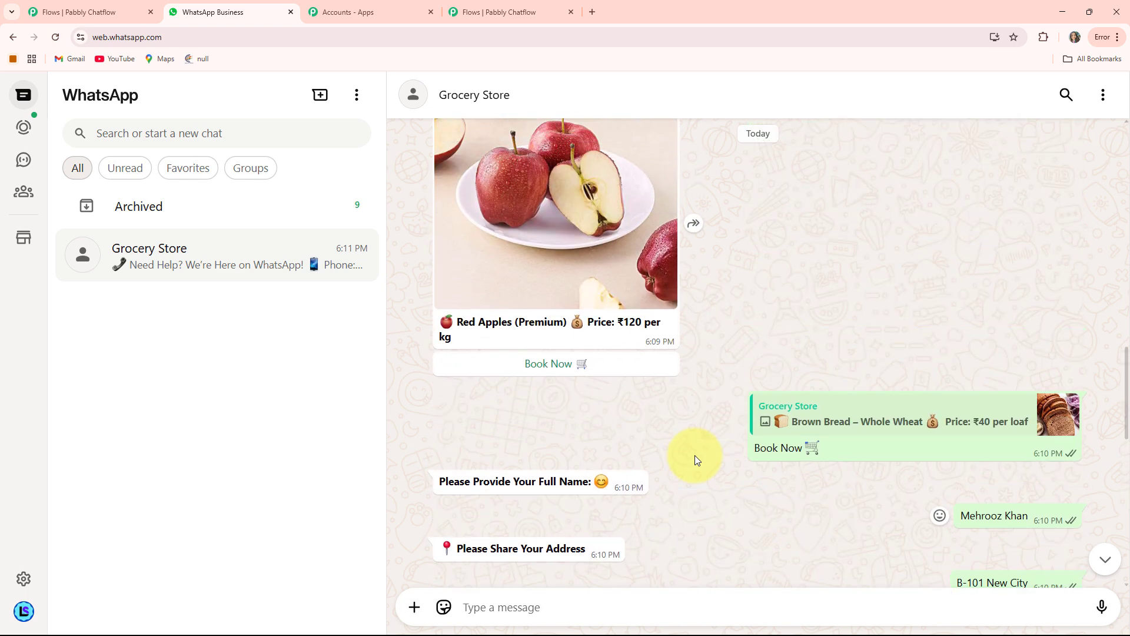
scroll(694, 454, "up", 10)
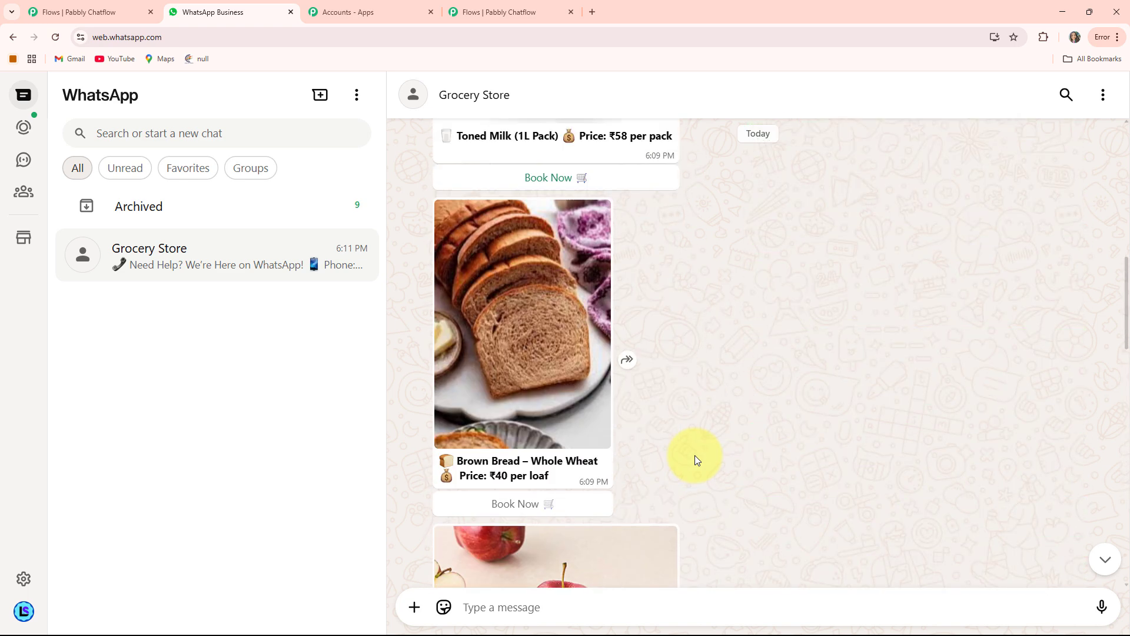